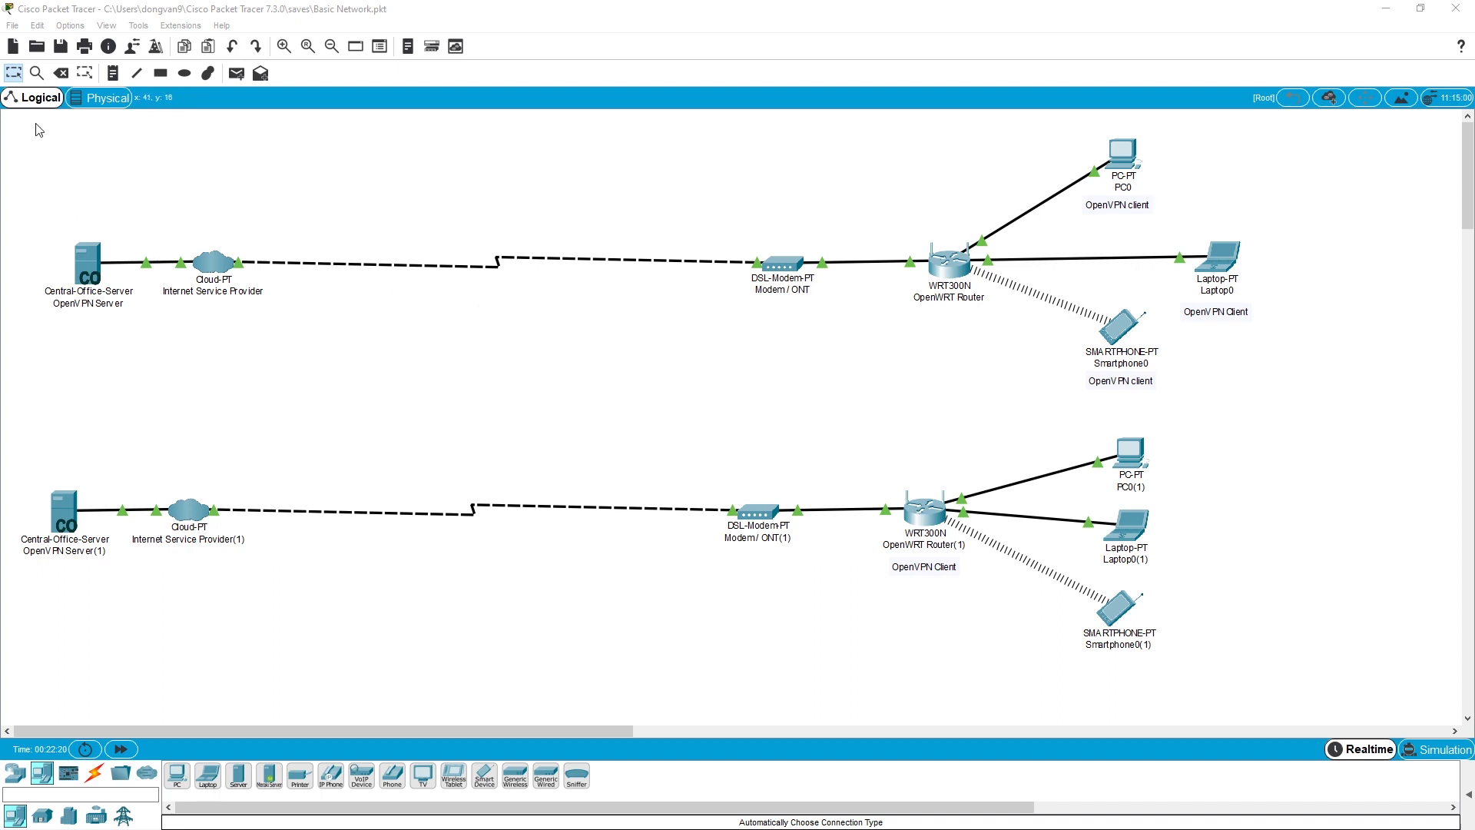
- Select and deselect the top network's devices, viewing their info boxes
{"action": "left_click_drag", "start_coordinate": [37, 122], "coordinate": [1282, 429]}
{"action": "left_click", "coordinate": [1192, 425]}
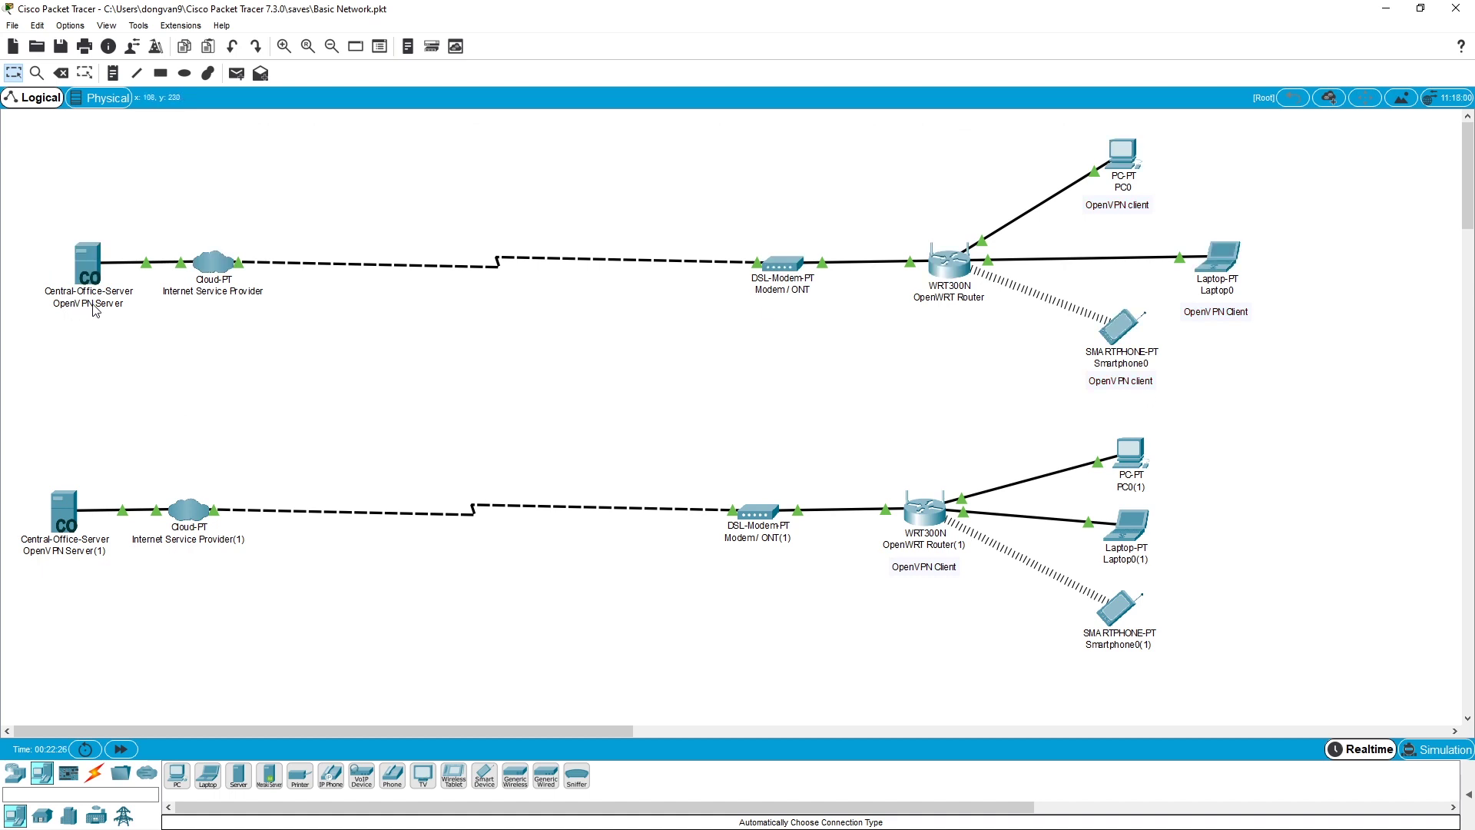
{"action": "mouse_move", "coordinate": [95, 310]}
{"action": "mouse_move", "coordinate": [1126, 375]}
- Inspect the lower Router(1) and its OpenVPN Client note, then bring up the LuCI login page
{"action": "left_click_drag", "start_coordinate": [869, 458], "coordinate": [972, 613]}
{"action": "left_click", "coordinate": [997, 604]}
{"action": "mouse_move", "coordinate": [938, 522]}
{"action": "mouse_move", "coordinate": [67, 560]}
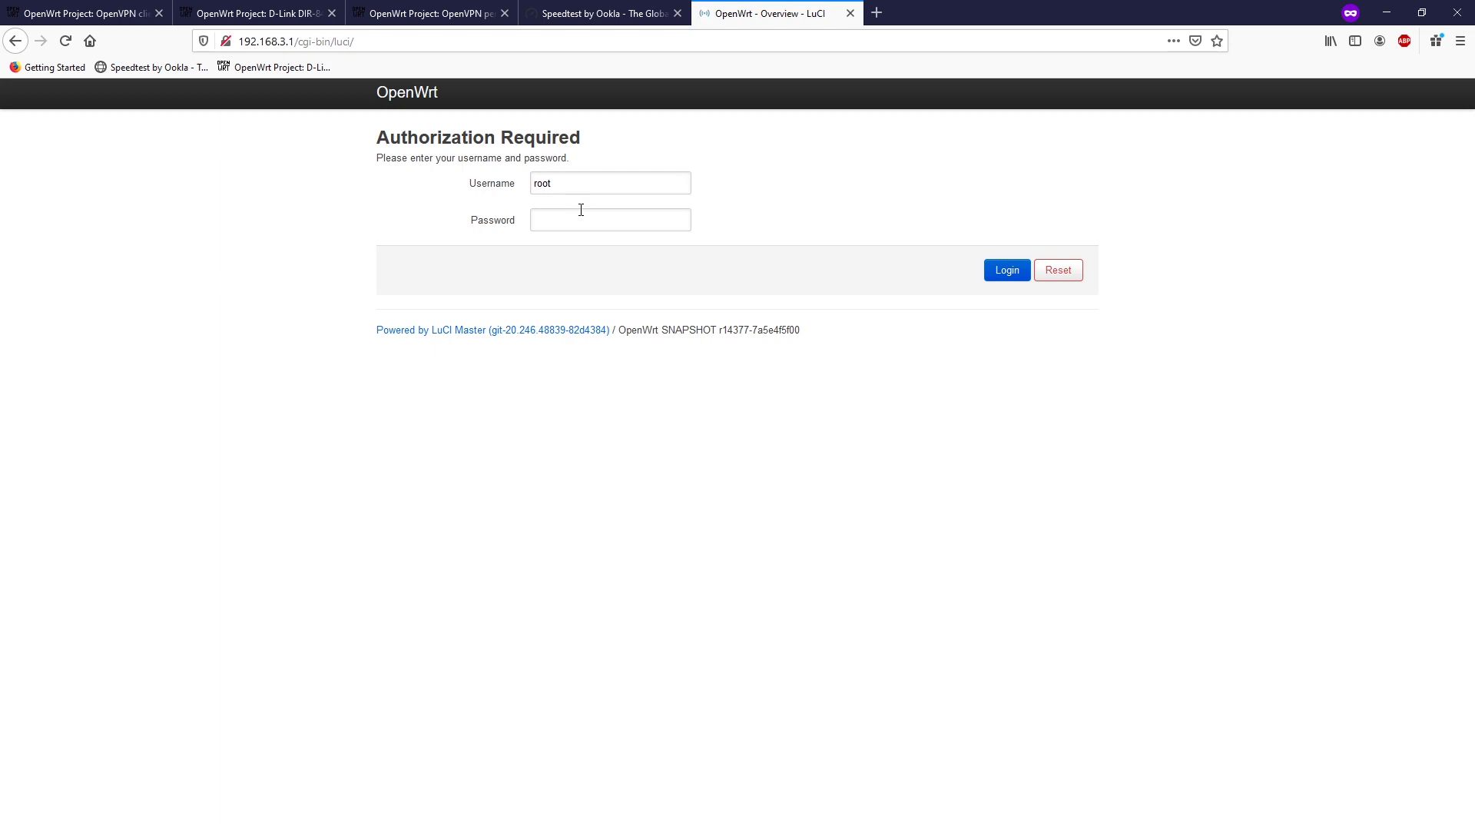
- Log in to the router using the saved password from the autofill dropdown
{"action": "left_click", "coordinate": [581, 210]}
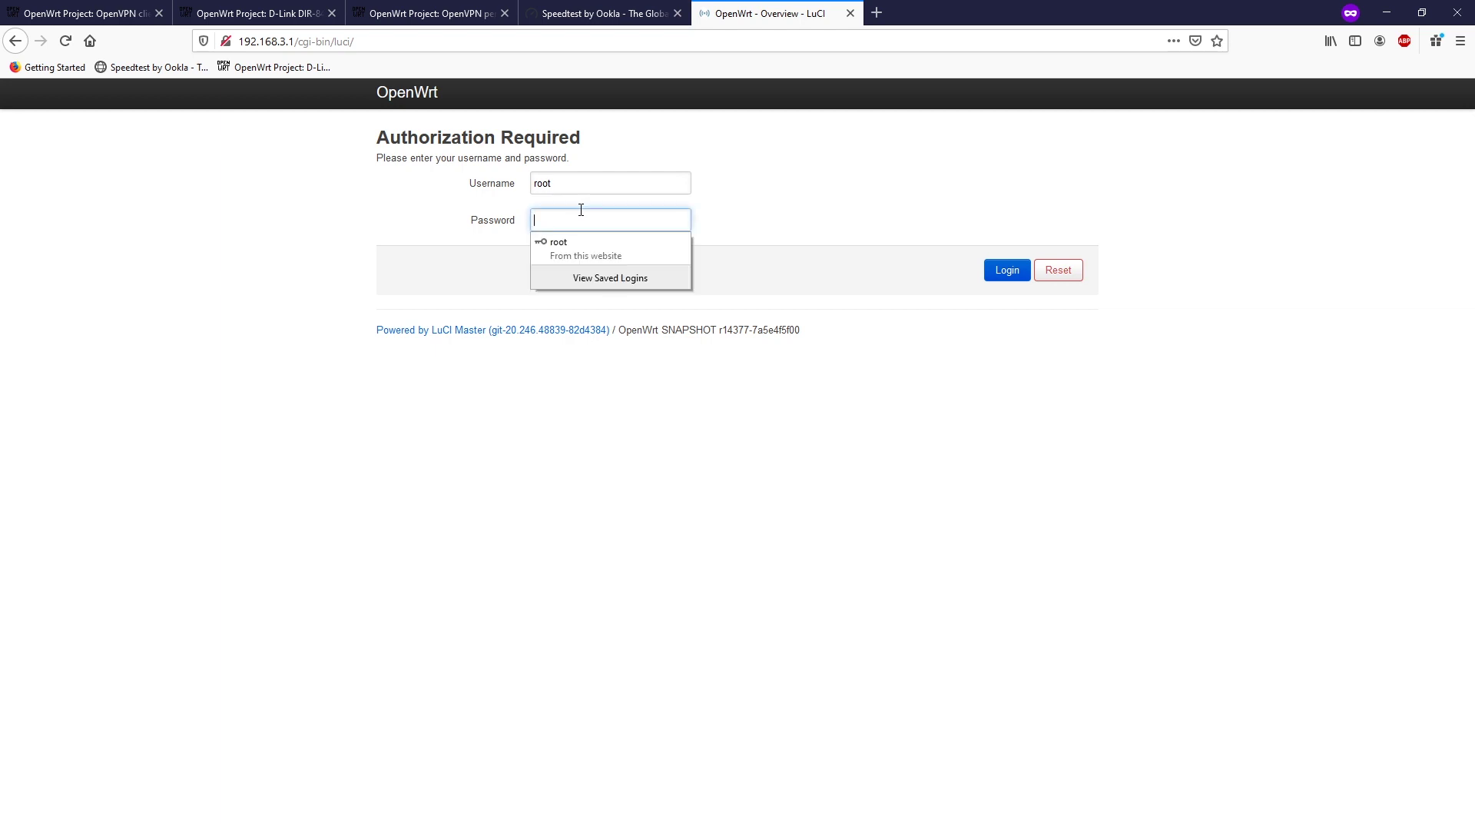
{"action": "left_click", "coordinate": [561, 245]}
{"action": "left_click", "coordinate": [998, 269]}
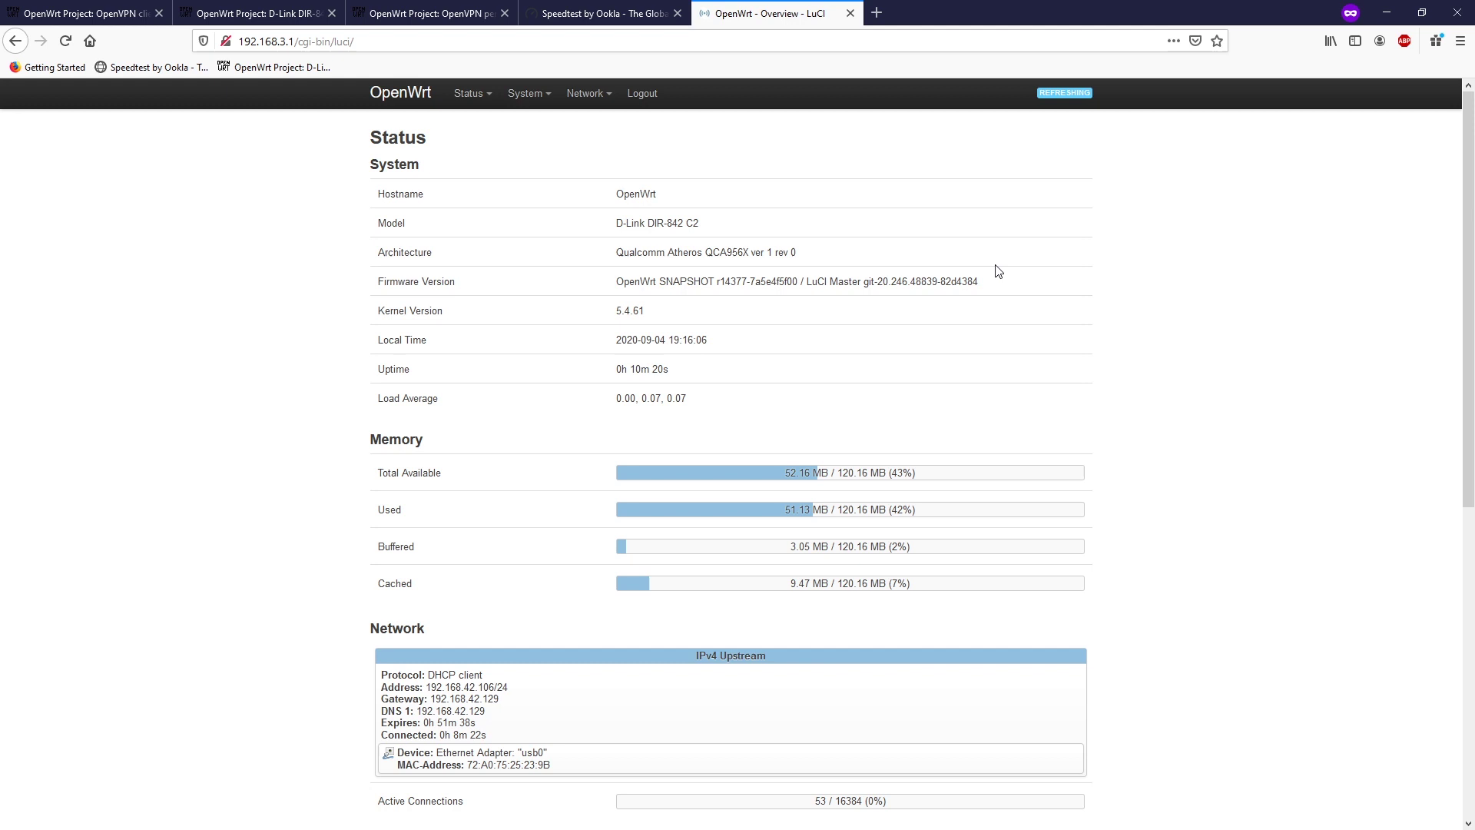
- View the wiki's OpenVPN throughput chart per platform, from 500 Mbit x86 + AES down to 10
{"action": "key", "text": "ctrl+3"}
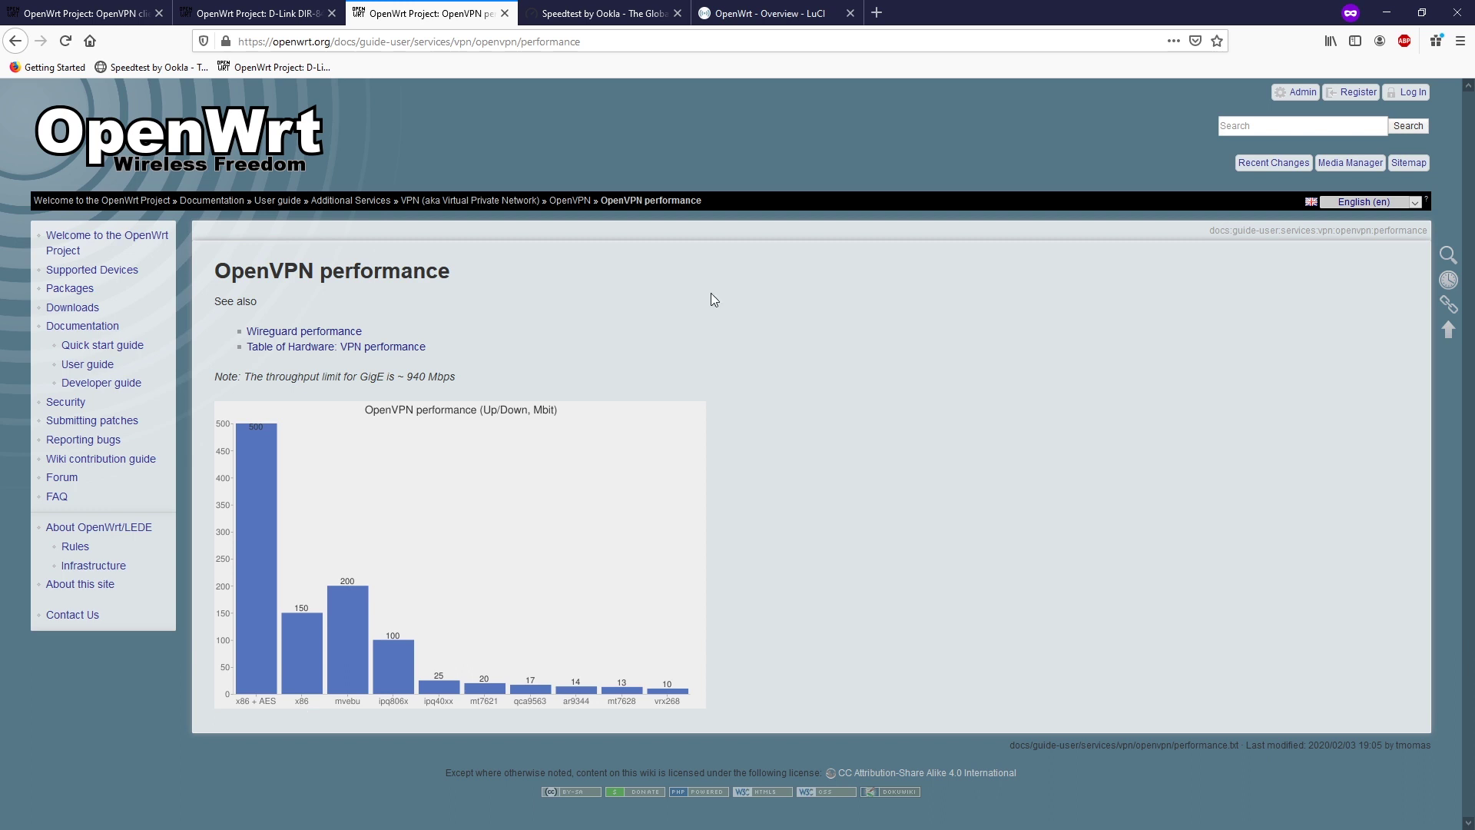
- Move the router tab ahead, check the 50.89/41.68 Mbps Speedtest result, and return to LuCI
{"action": "left_click", "coordinate": [789, 9]}
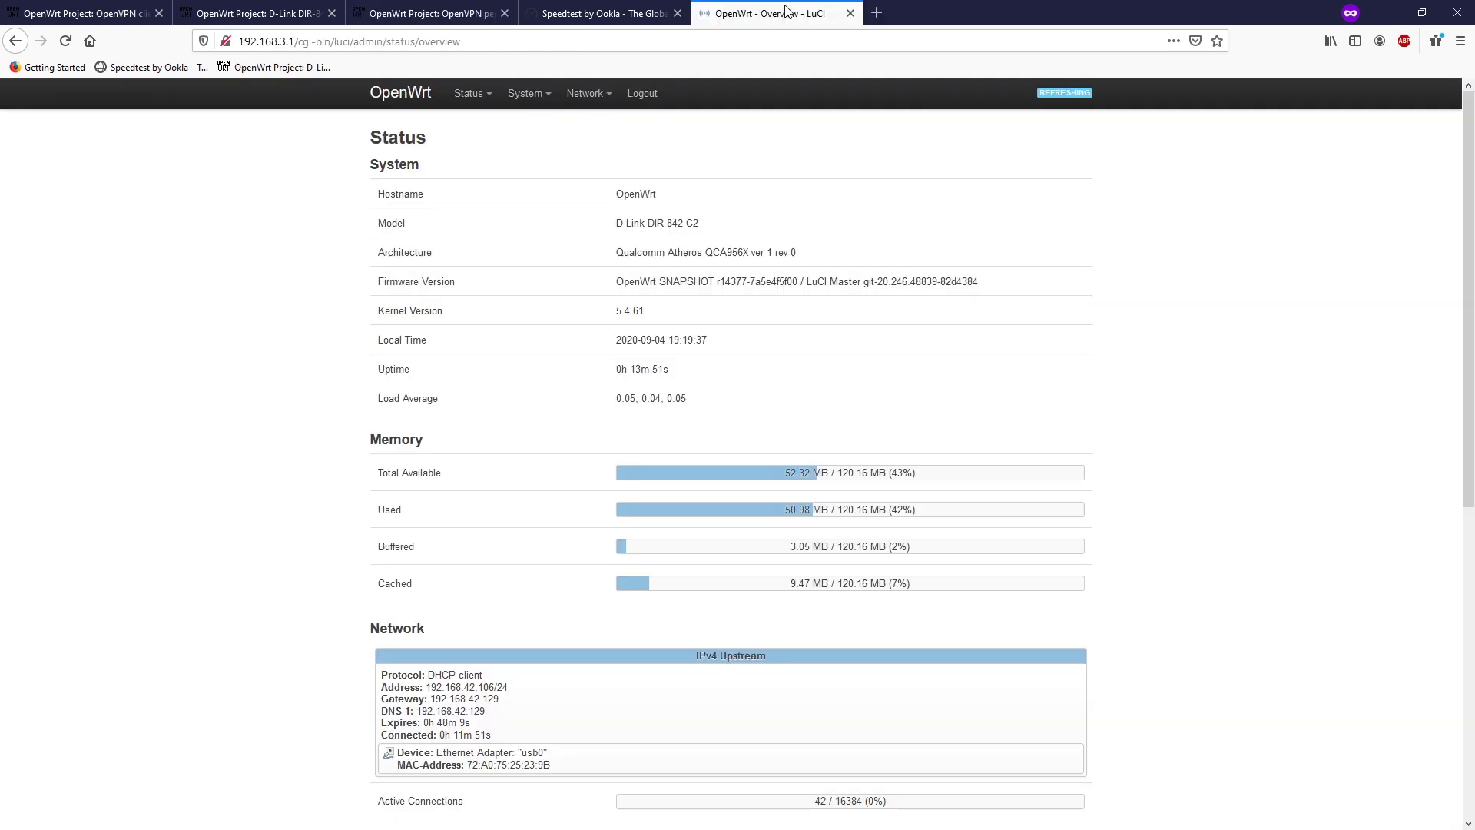
{"action": "left_click_drag", "start_coordinate": [789, 10], "coordinate": [607, 11]}
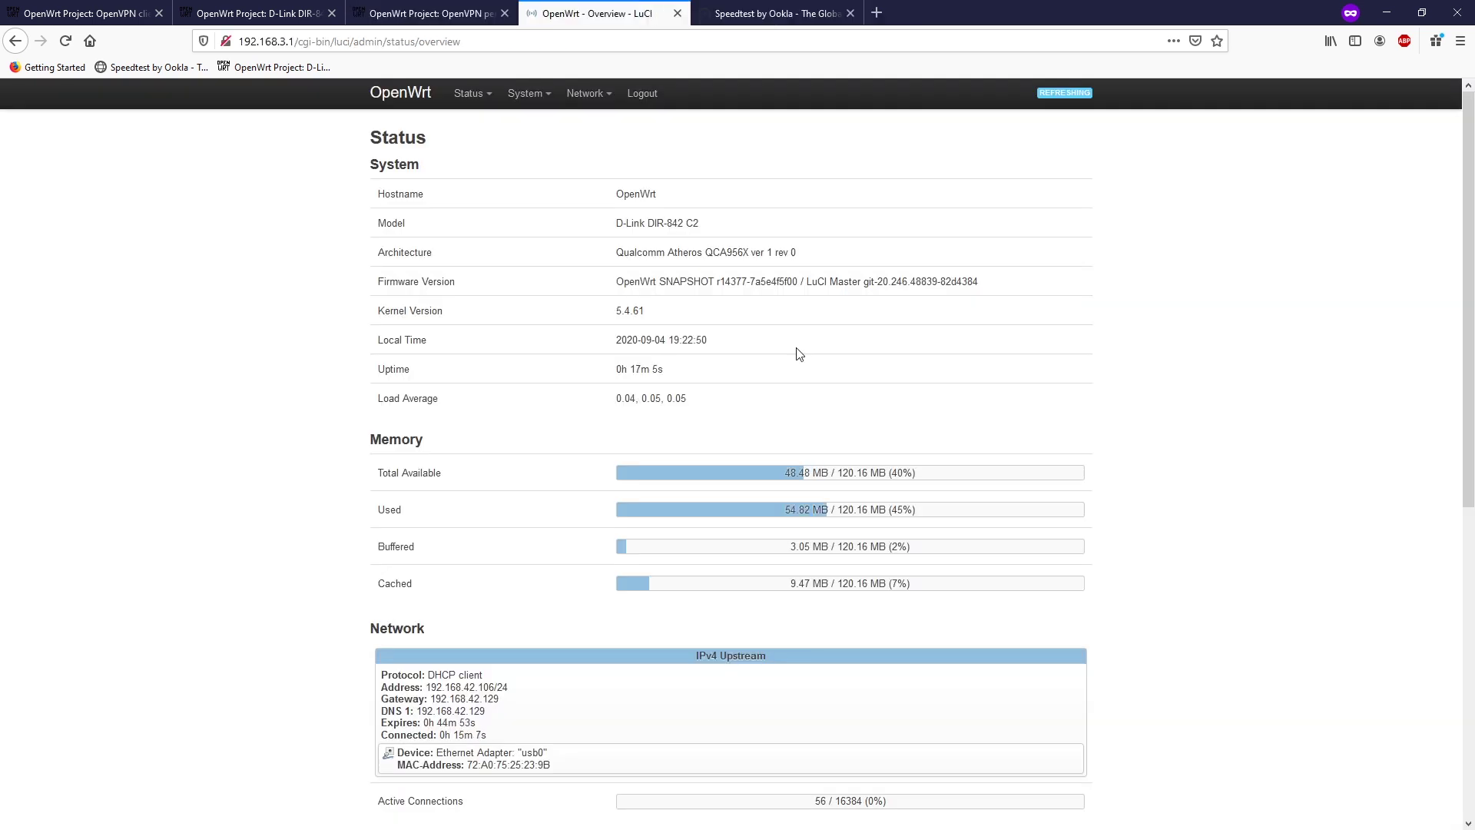
{"action": "left_click", "coordinate": [788, 11]}
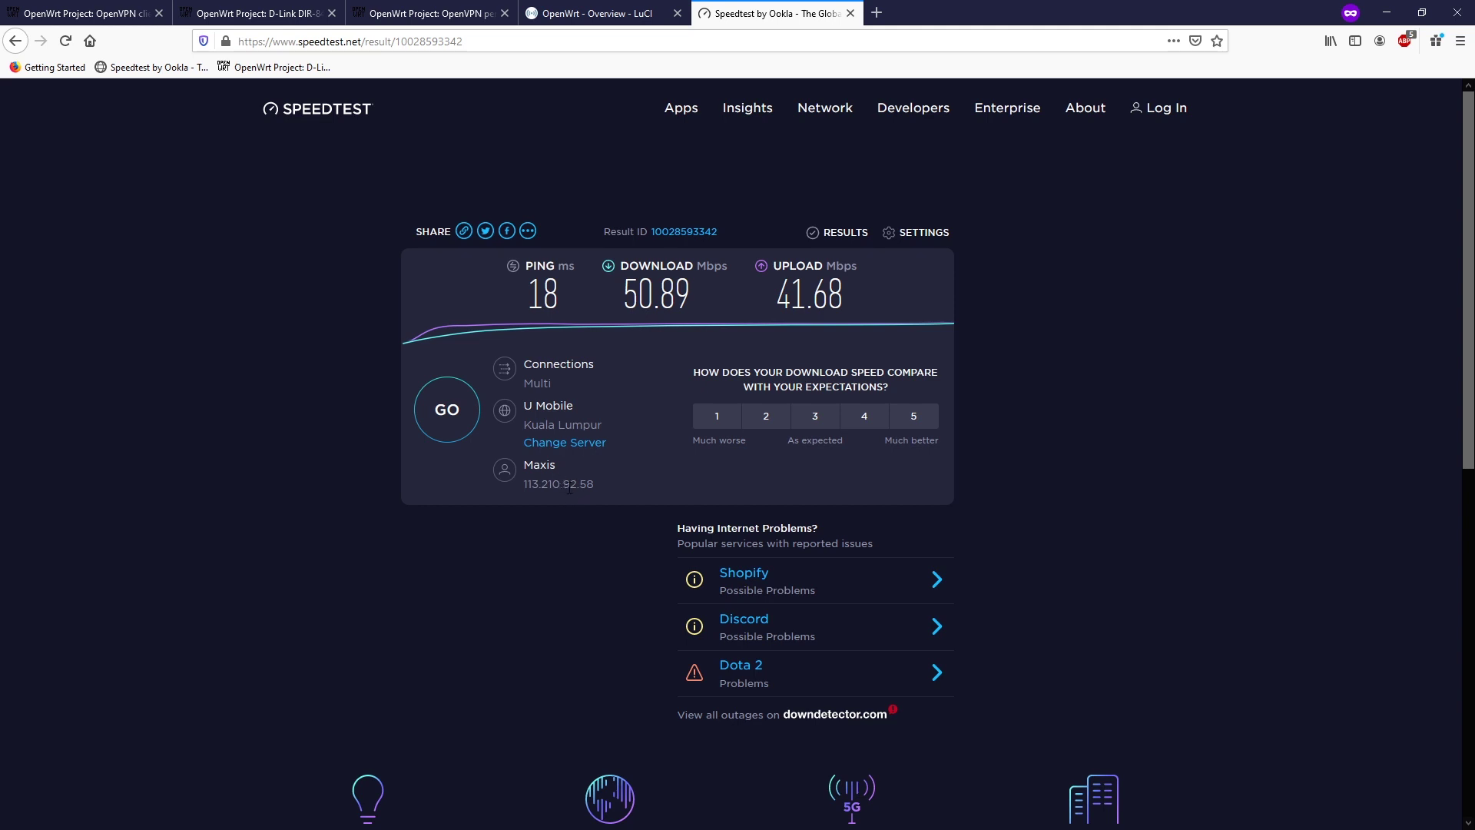
{"action": "left_click", "coordinate": [589, 9]}
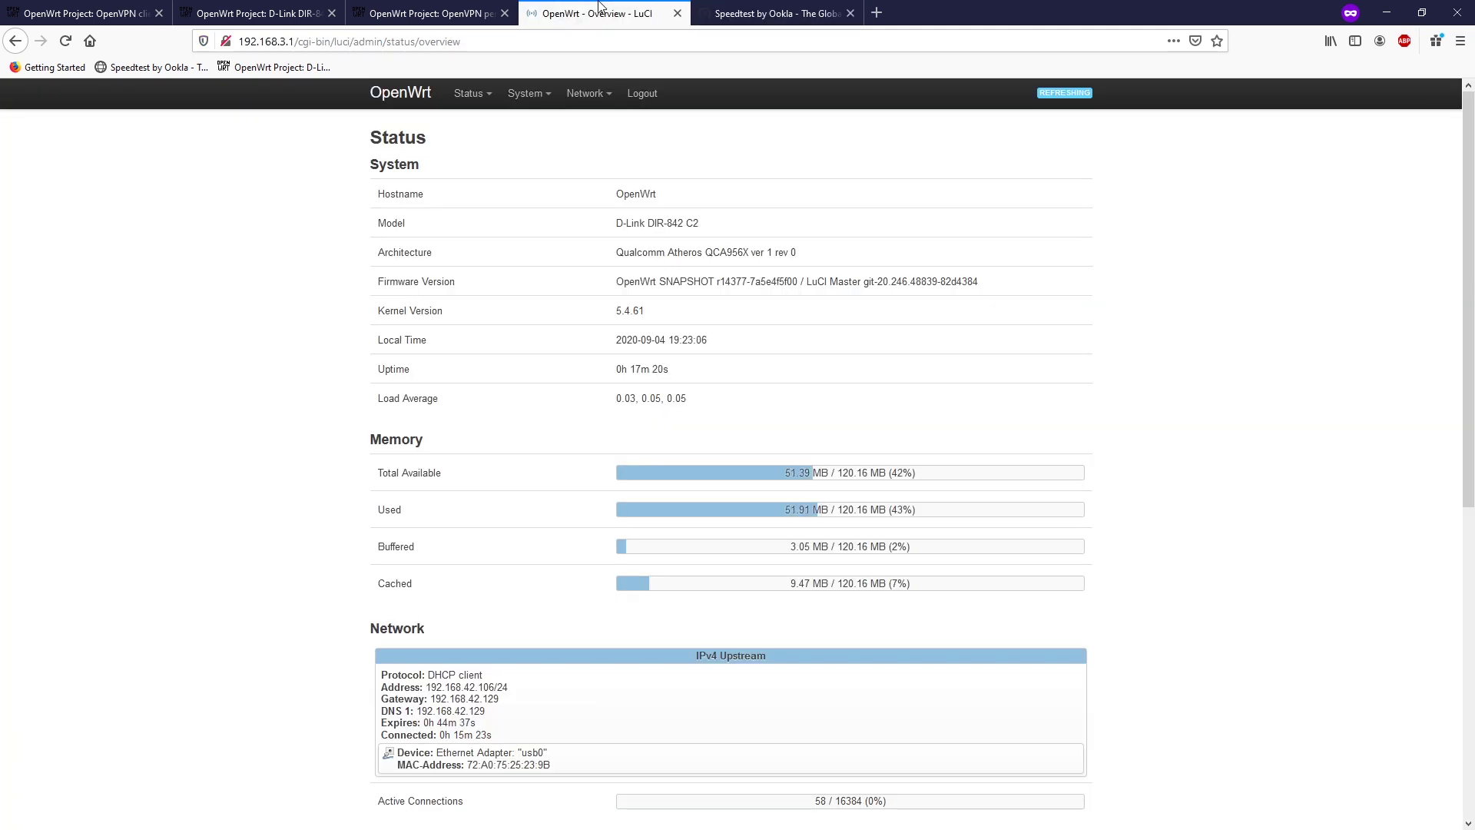
- Refresh the available package lists on the System > Software page
{"action": "mouse_move", "coordinate": [526, 98]}
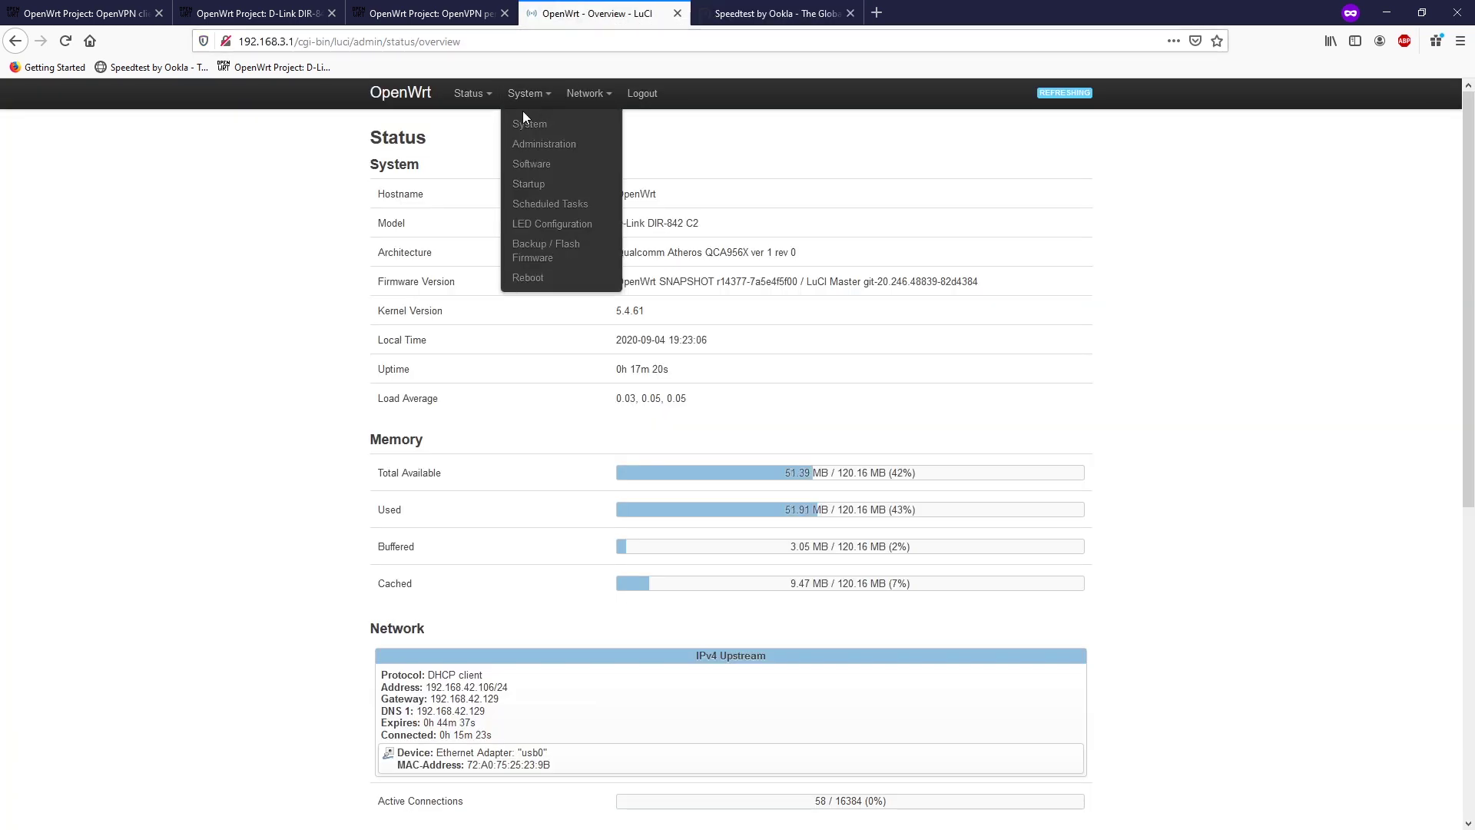
{"action": "left_click", "coordinate": [541, 166]}
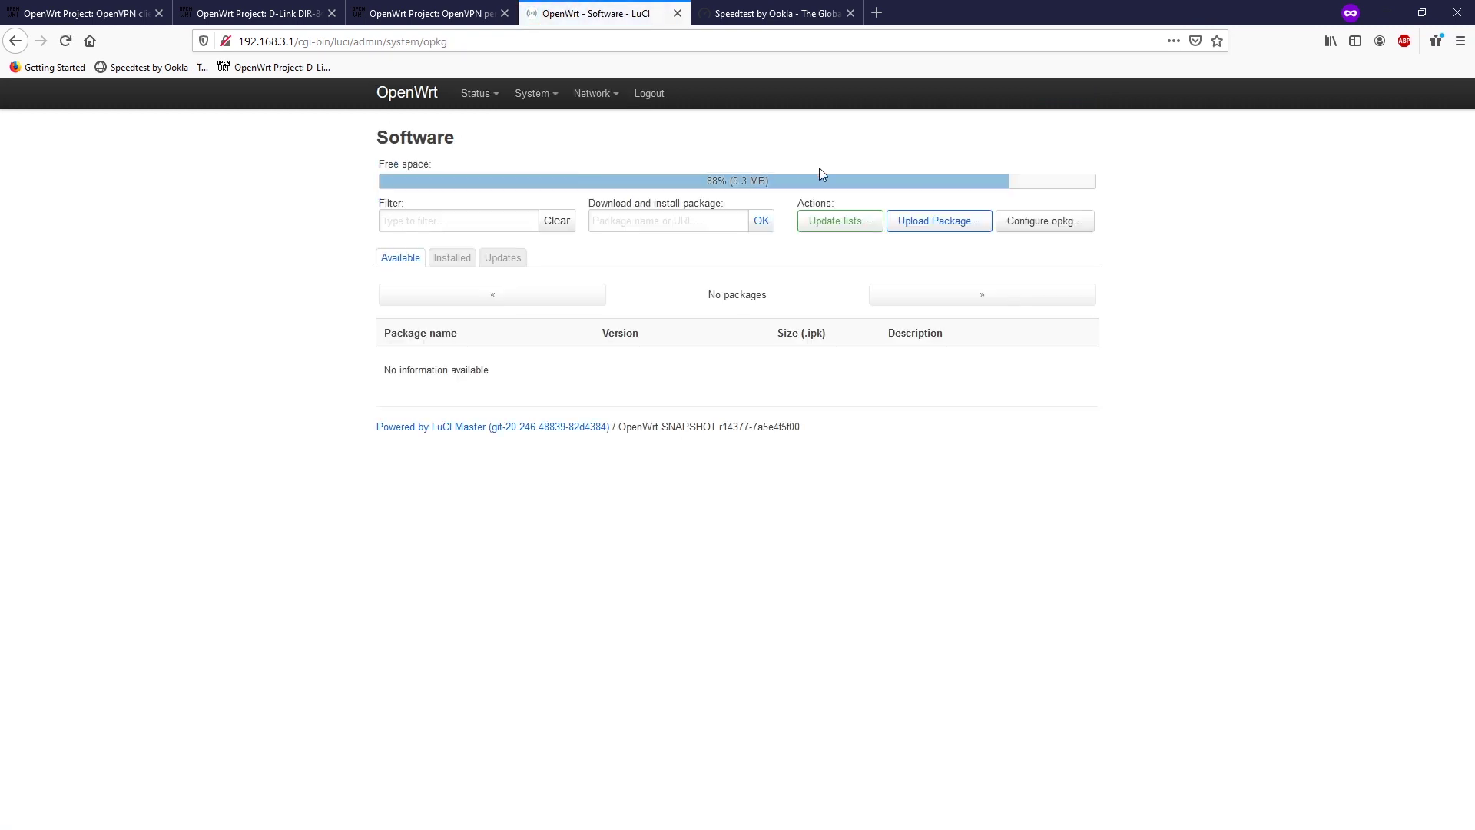
{"action": "left_click", "coordinate": [839, 225]}
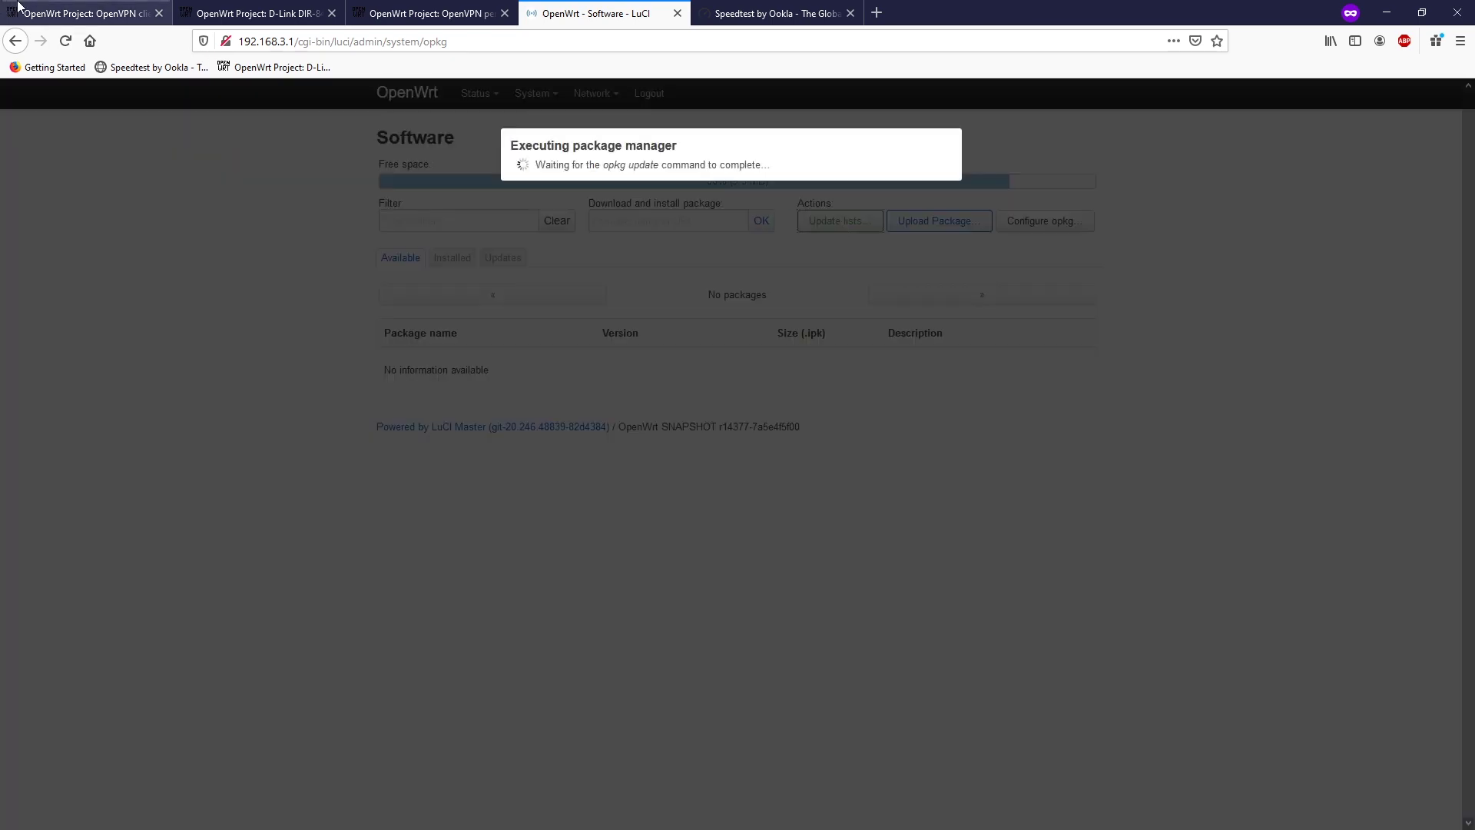
- Copy the openvpn-openssl package name from the OpenVPN client setup guide
{"action": "left_click", "coordinate": [77, 13]}
{"action": "scroll", "coordinate": [593, 503], "scroll_direction": "down", "scroll_amount": 1}
{"action": "scroll", "coordinate": [593, 502], "scroll_direction": "down", "scroll_amount": 2}
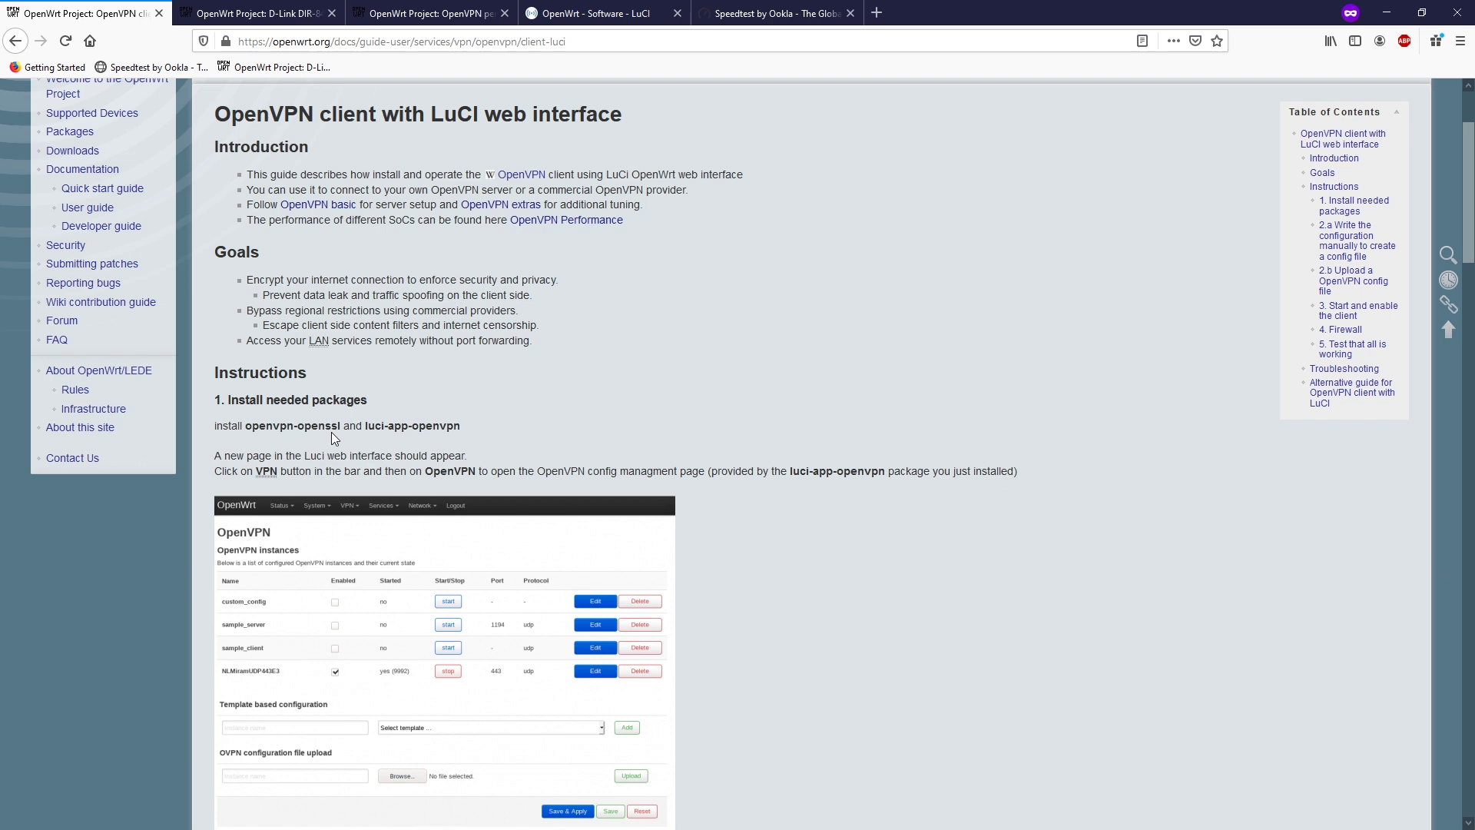
{"action": "left_click_drag", "start_coordinate": [341, 428], "coordinate": [245, 428]}
{"action": "key", "text": "ctrl+c"}
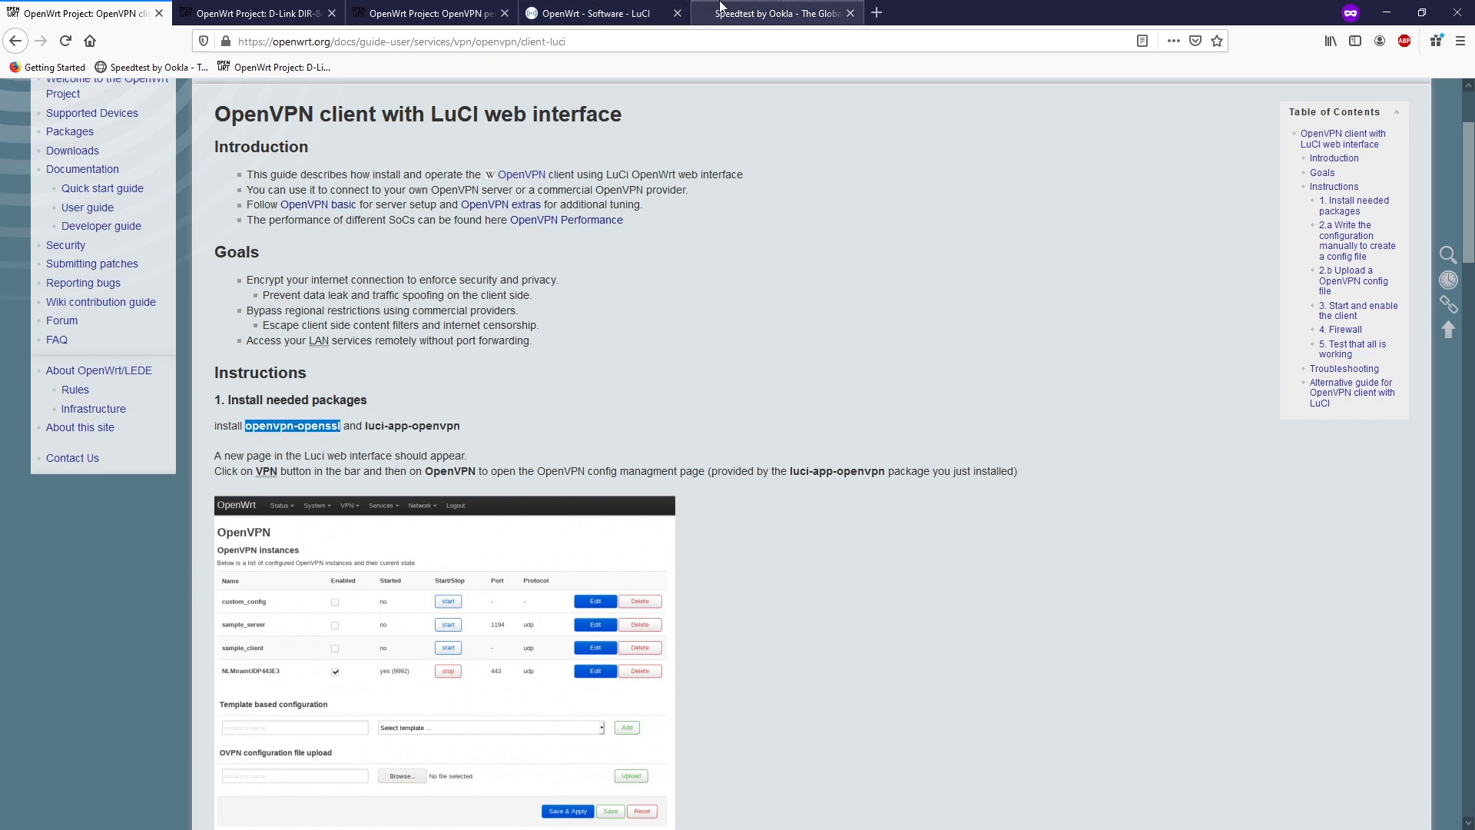
{"action": "left_click", "coordinate": [614, 13]}
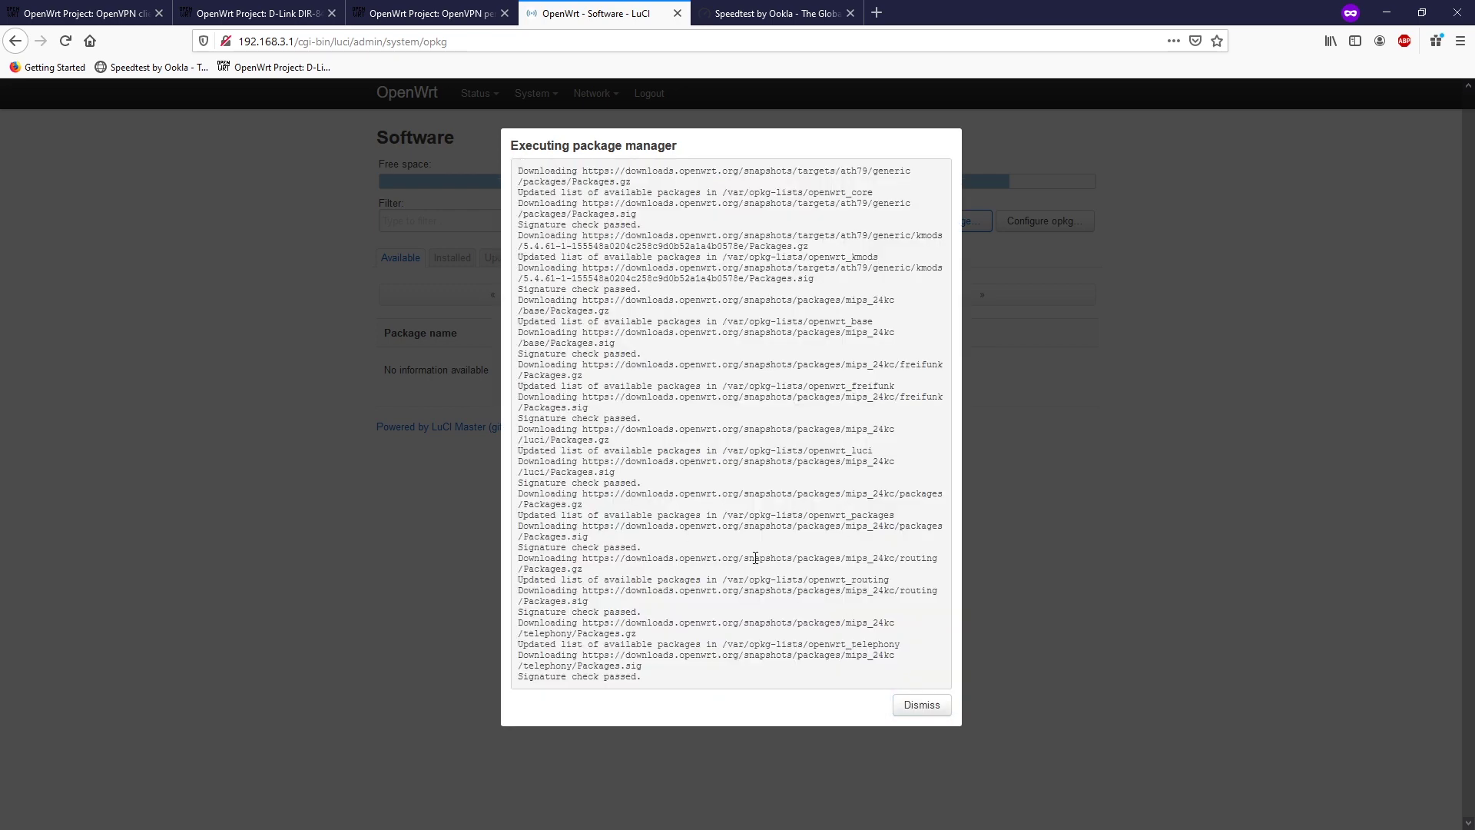
- Filter packages to openvpn-openssl and install it along with its dependencies
{"action": "left_click", "coordinate": [917, 718]}
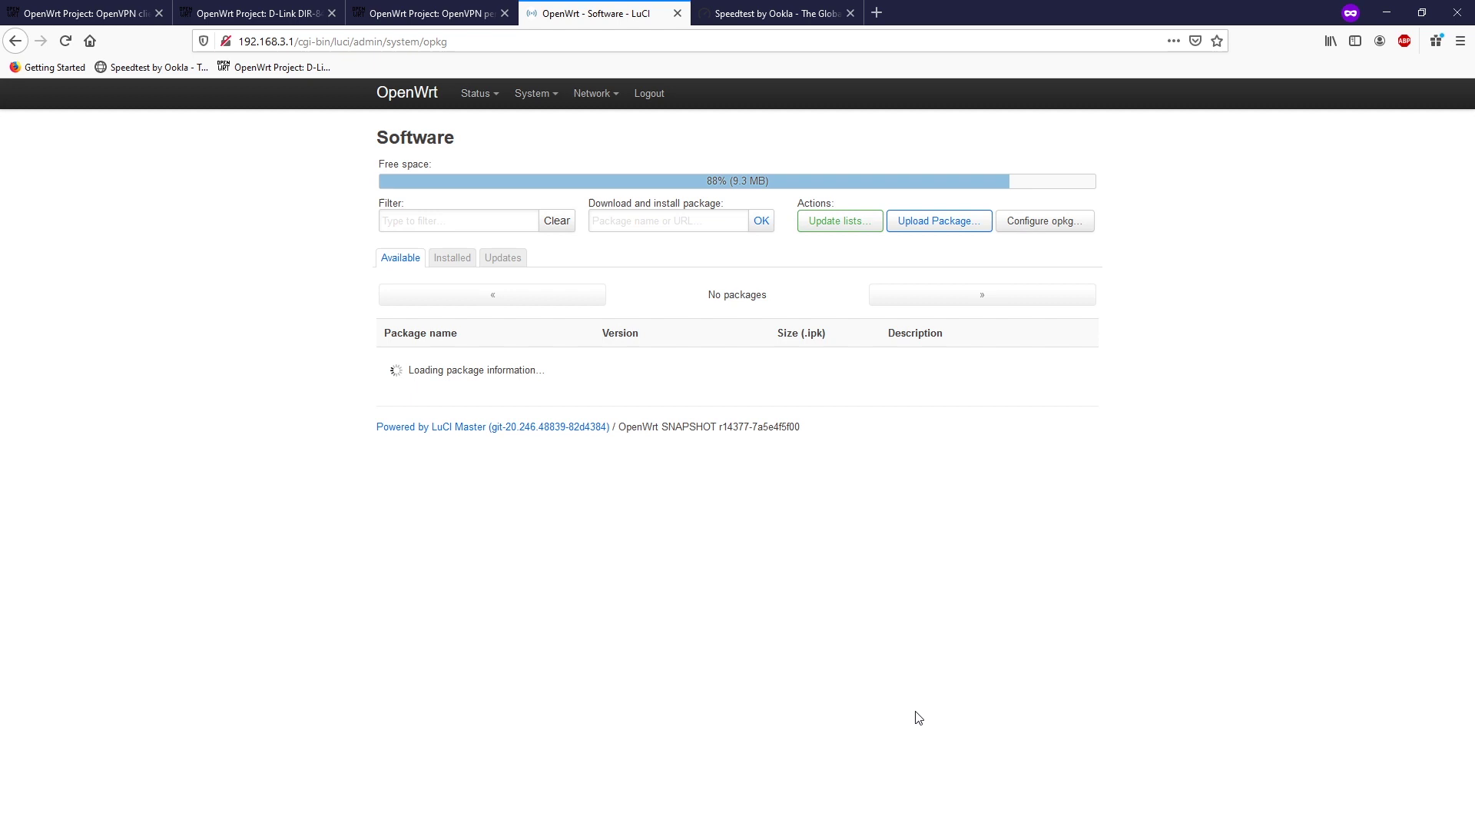
{"action": "left_click", "coordinate": [446, 220]}
{"action": "key", "text": "ctrl+v"}
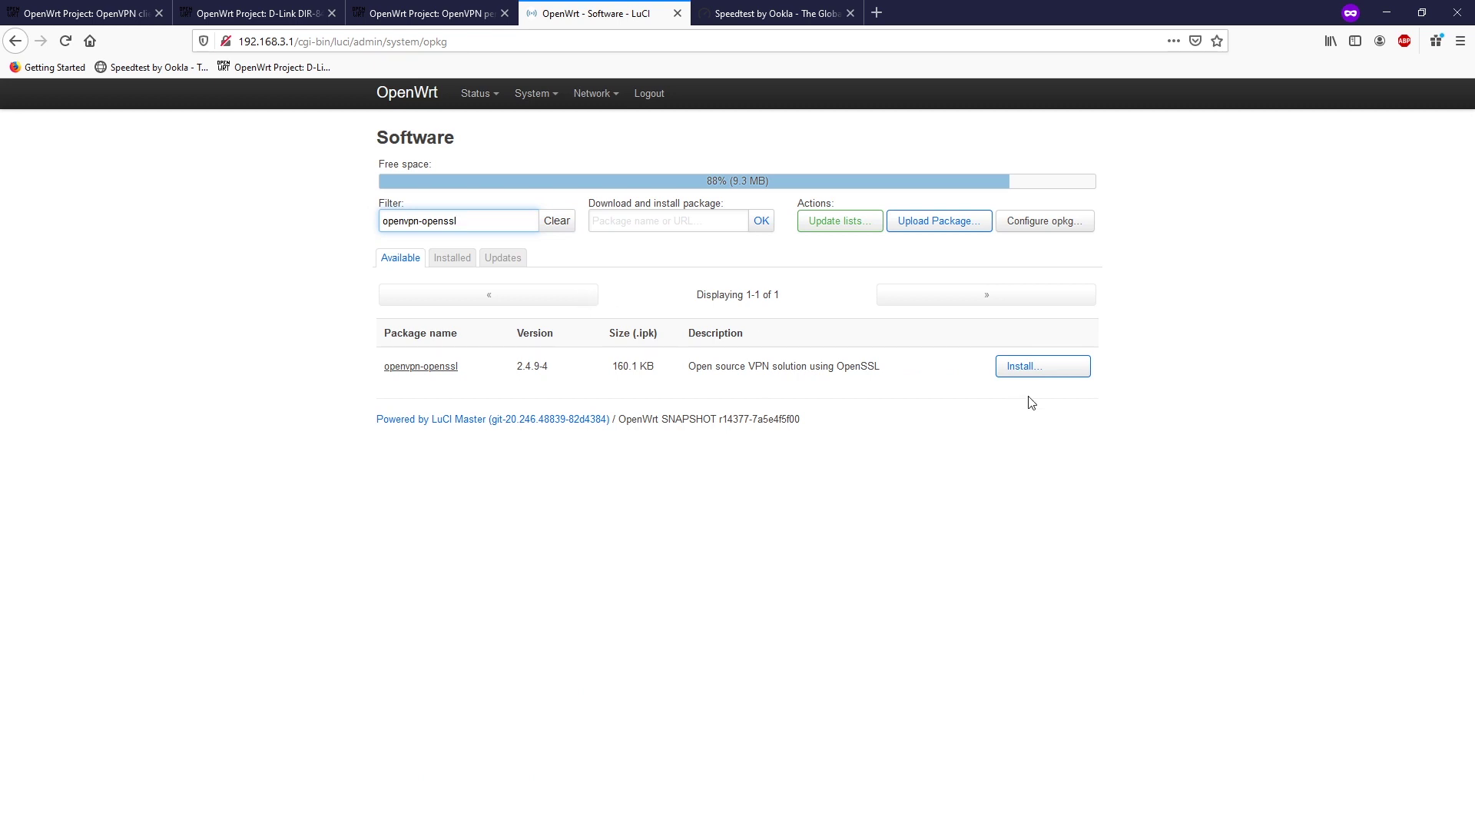
{"action": "left_click", "coordinate": [1027, 369]}
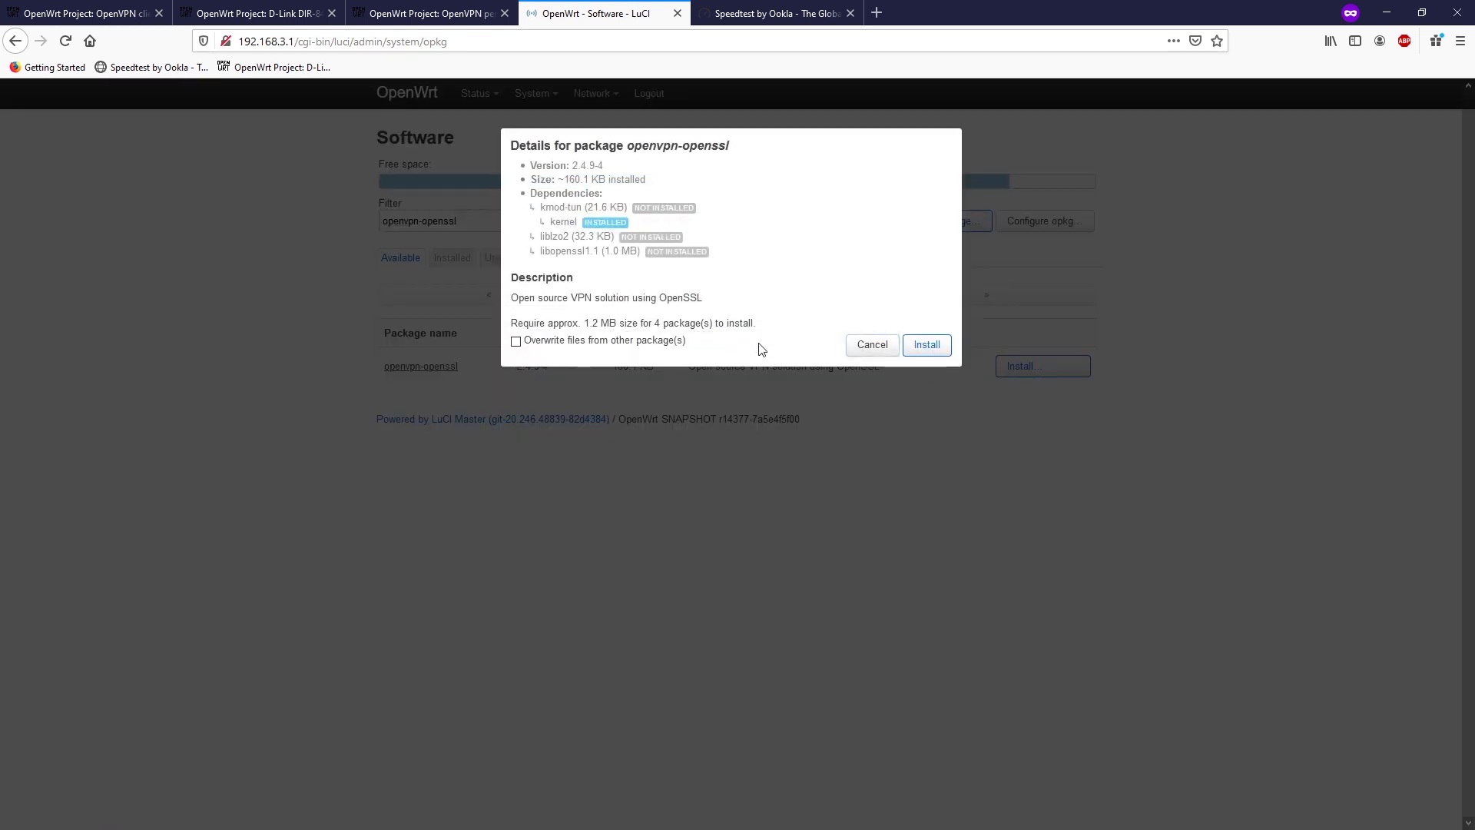
{"action": "left_click", "coordinate": [927, 345]}
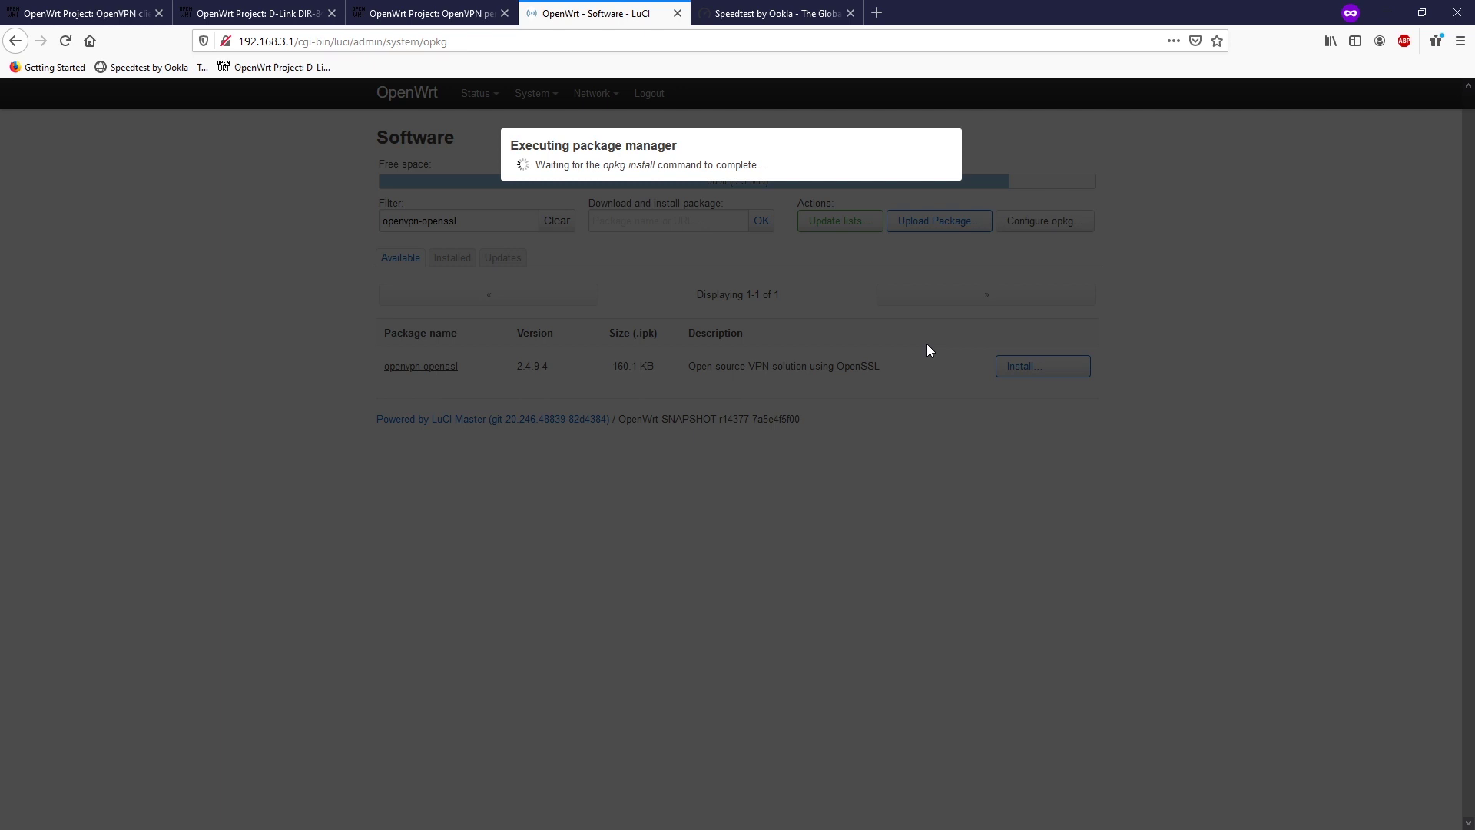
- Copy luci-app-openvpn from the guide, filter the package list to it, and install it
{"action": "left_click", "coordinate": [54, 7]}
{"action": "left_click_drag", "start_coordinate": [466, 426], "coordinate": [368, 422]}
{"action": "key", "text": "ctrl+c"}
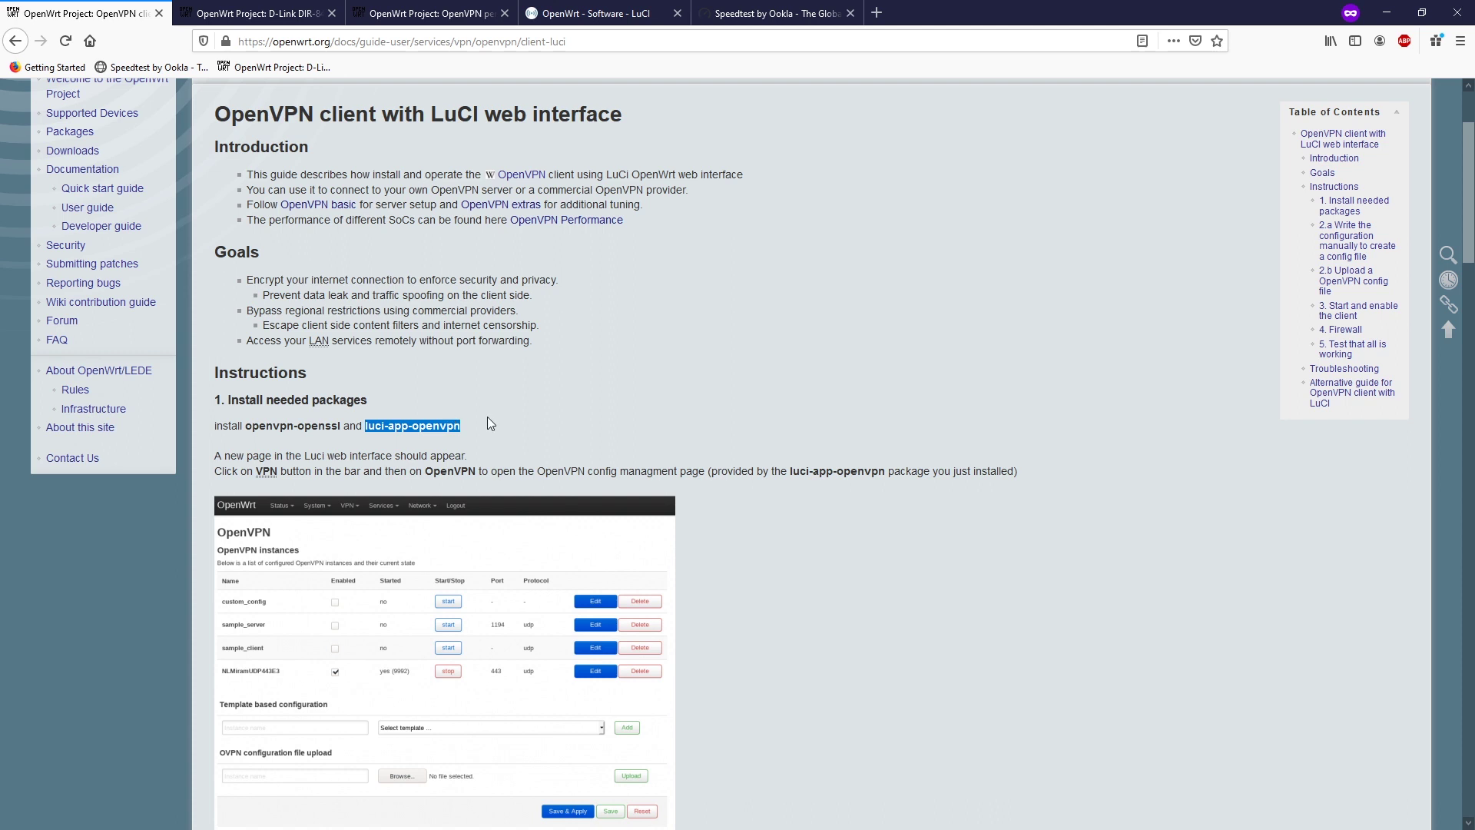
{"action": "left_click", "coordinate": [592, 13]}
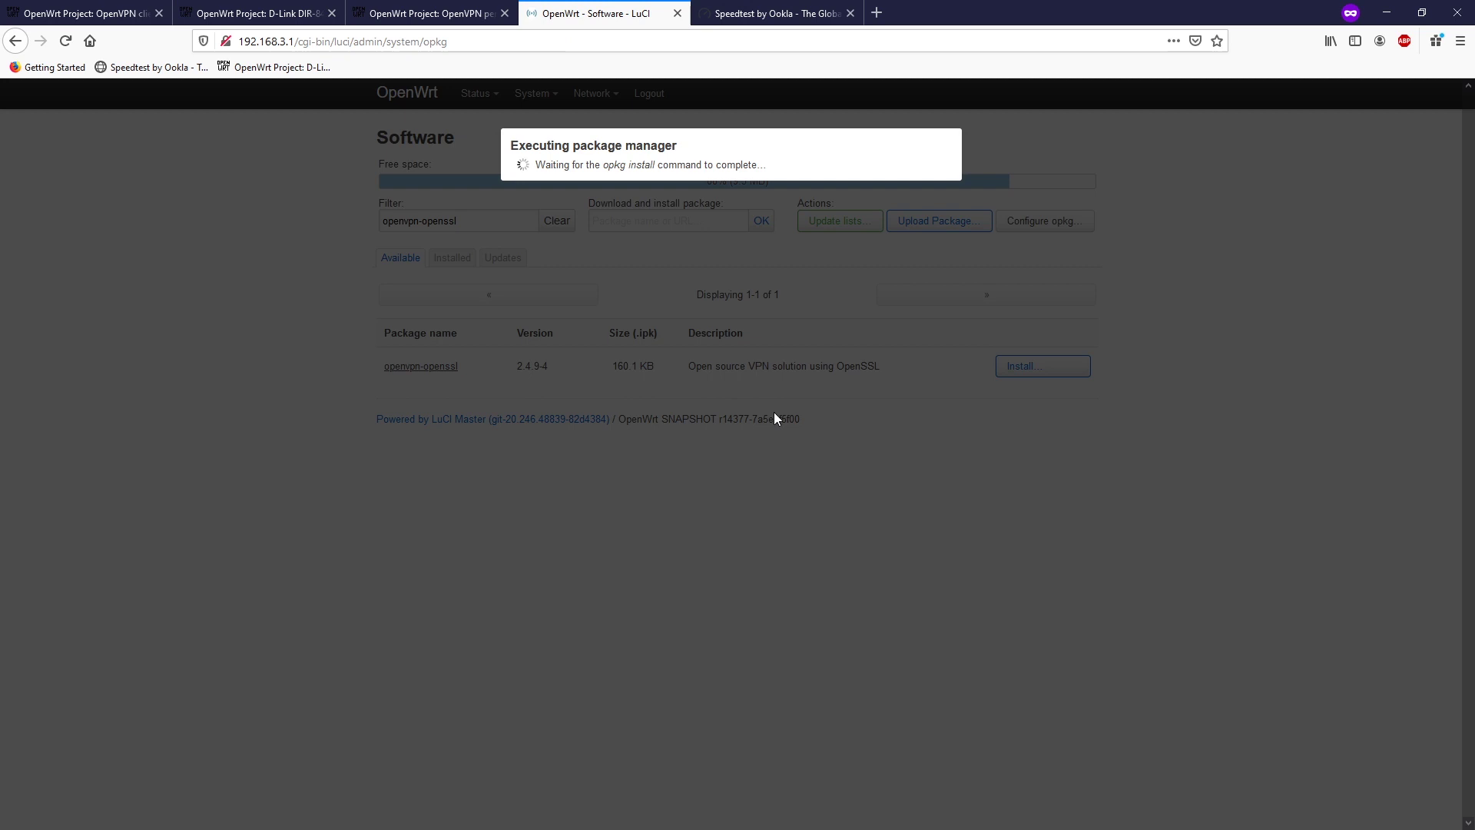
{"action": "left_click", "coordinate": [939, 367]}
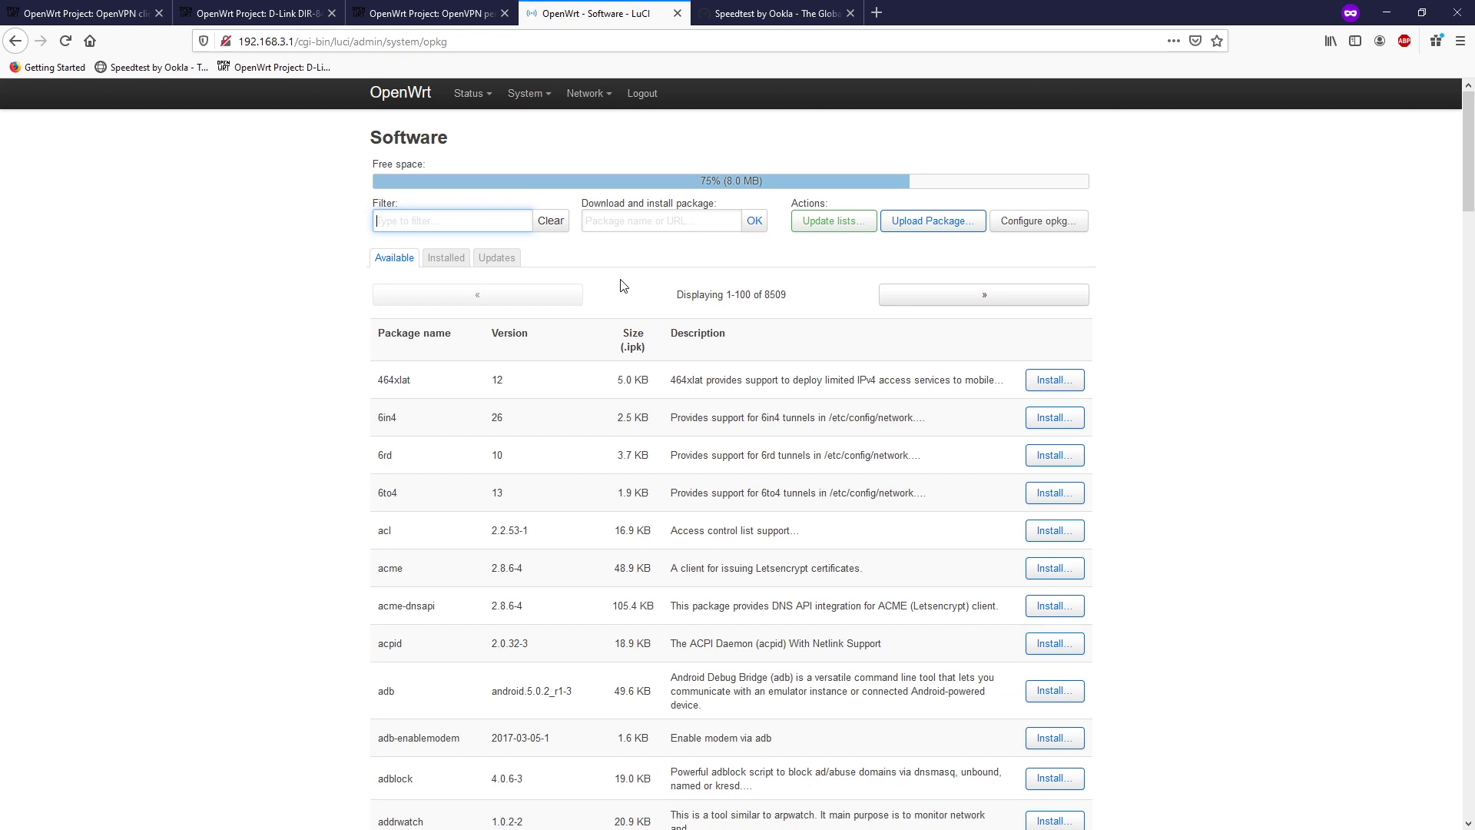
{"action": "key", "text": "ctrl+v"}
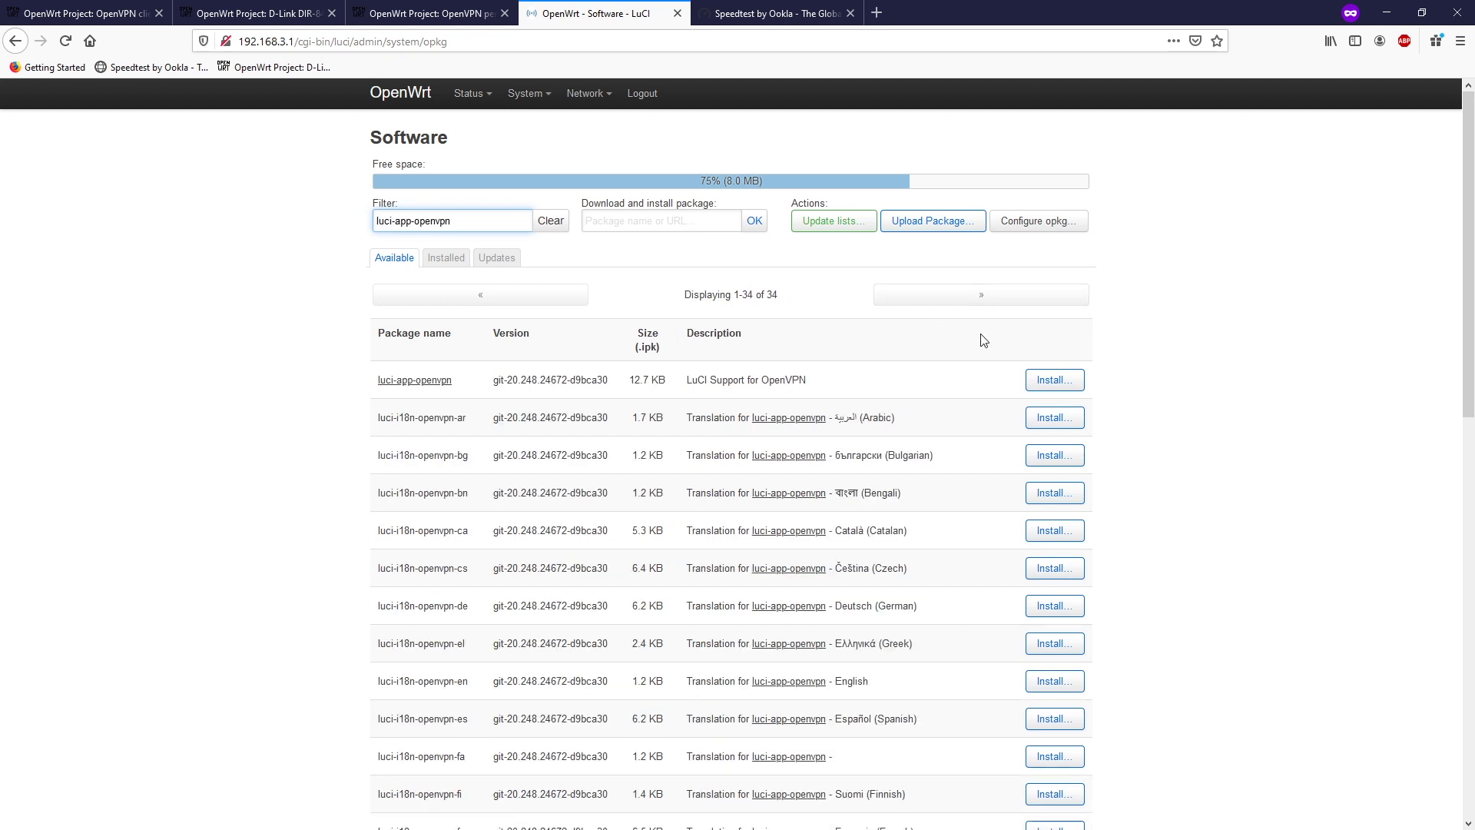
{"action": "left_click", "coordinate": [1058, 384]}
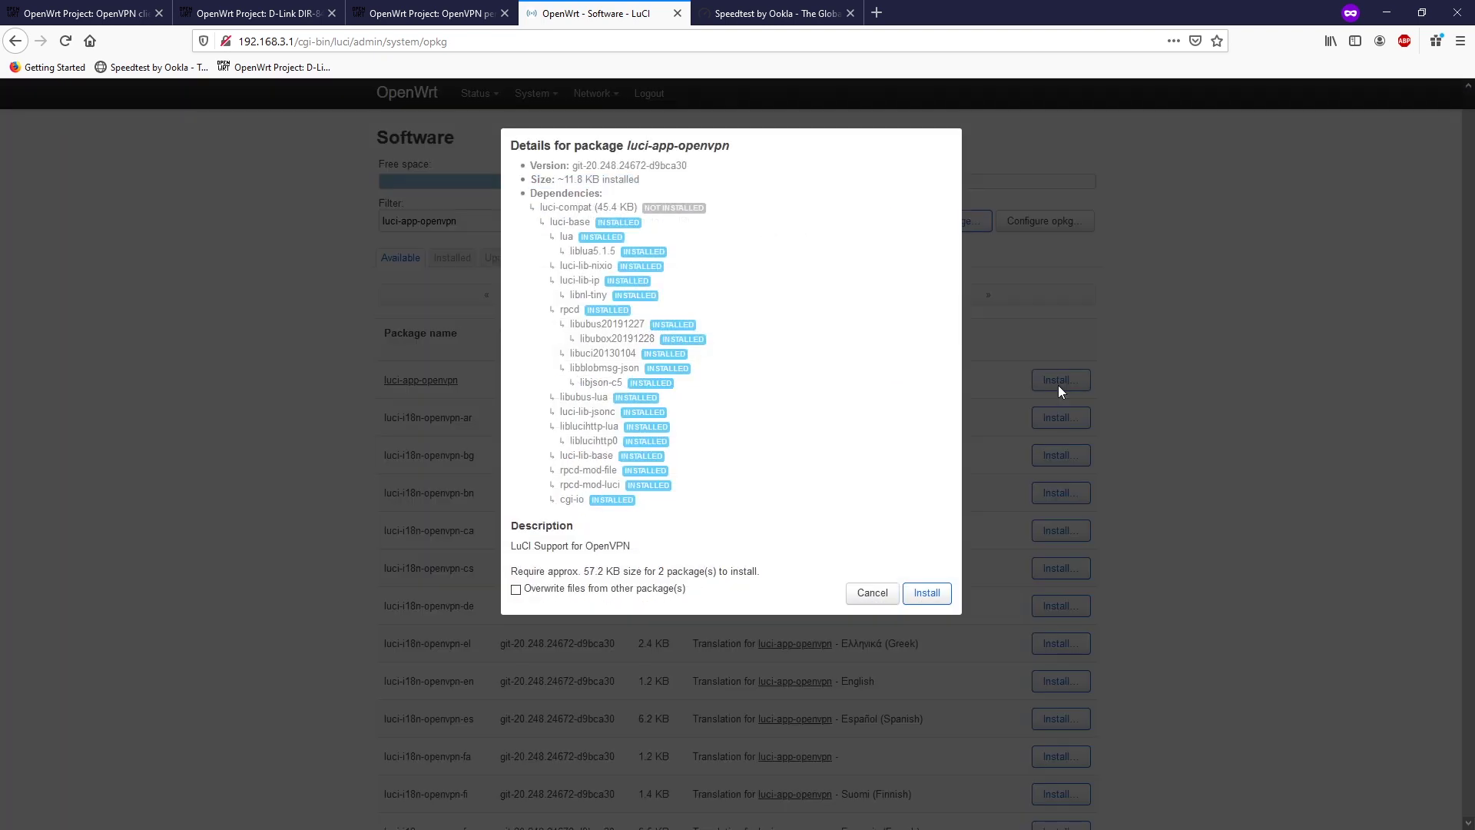
{"action": "left_click", "coordinate": [943, 592]}
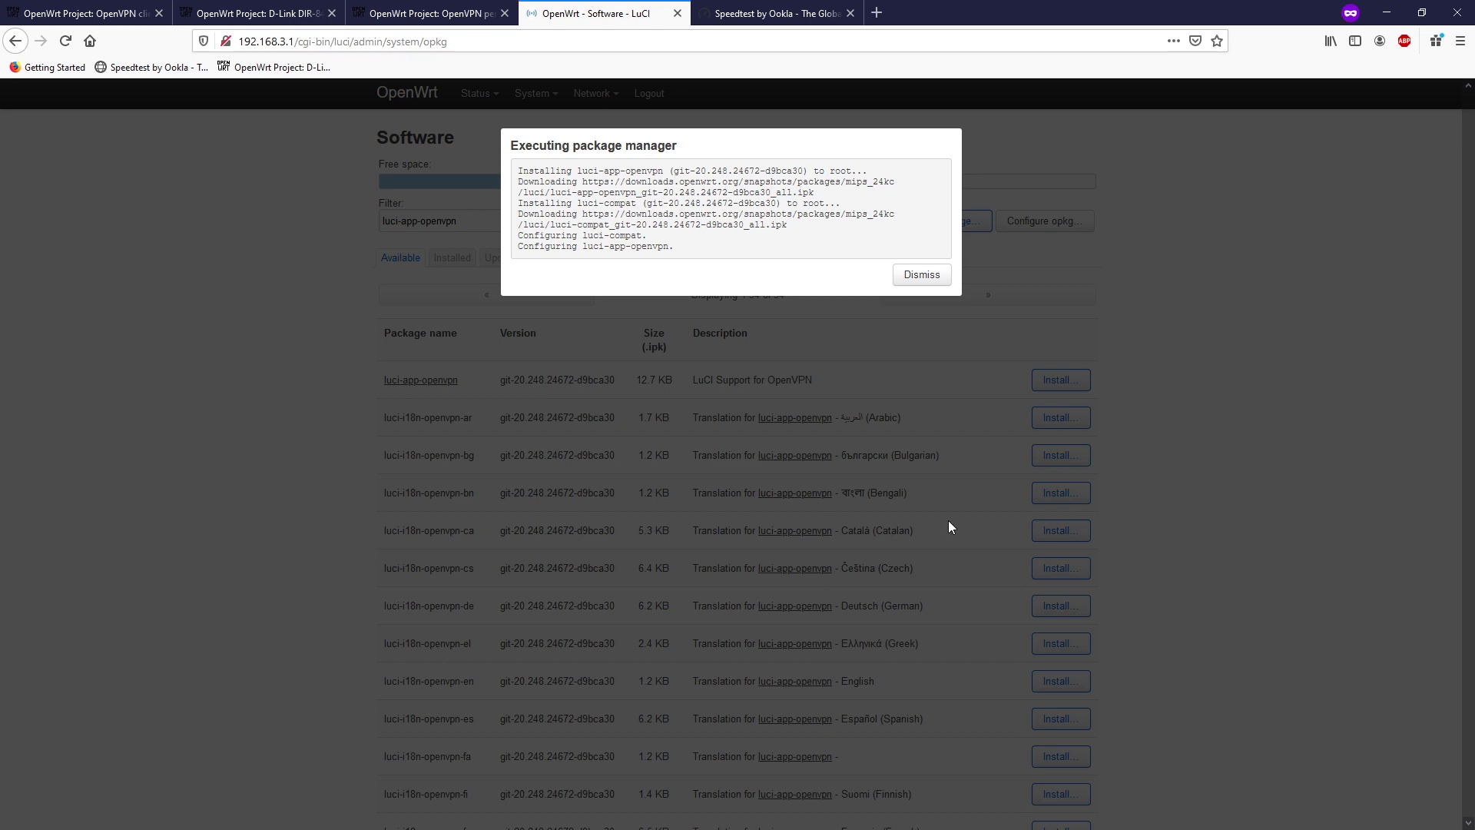
- Log out and back in with the saved password, then open VPN > OpenVPN
{"action": "left_click", "coordinate": [922, 275]}
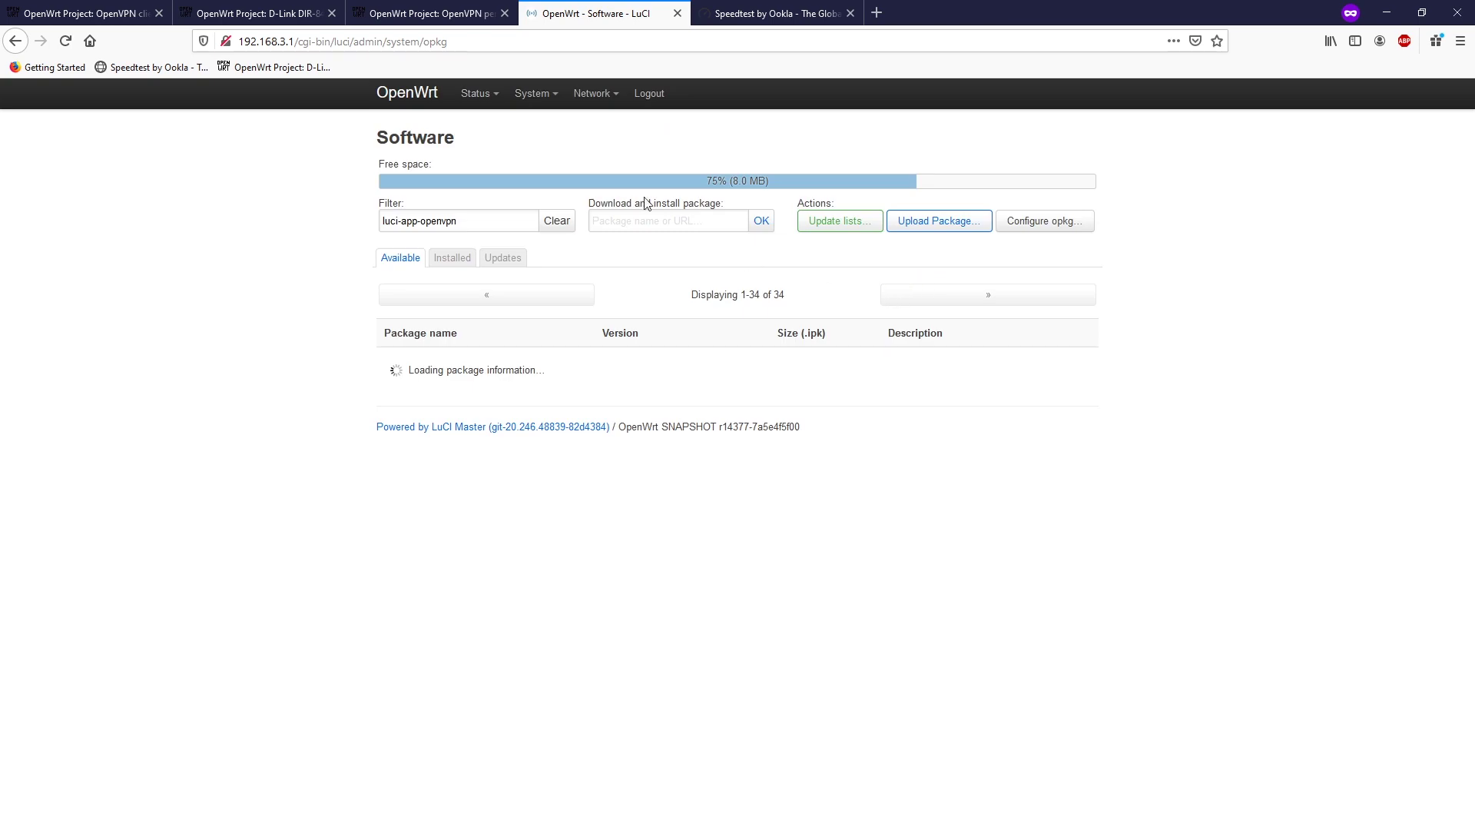
{"action": "left_click", "coordinate": [651, 103]}
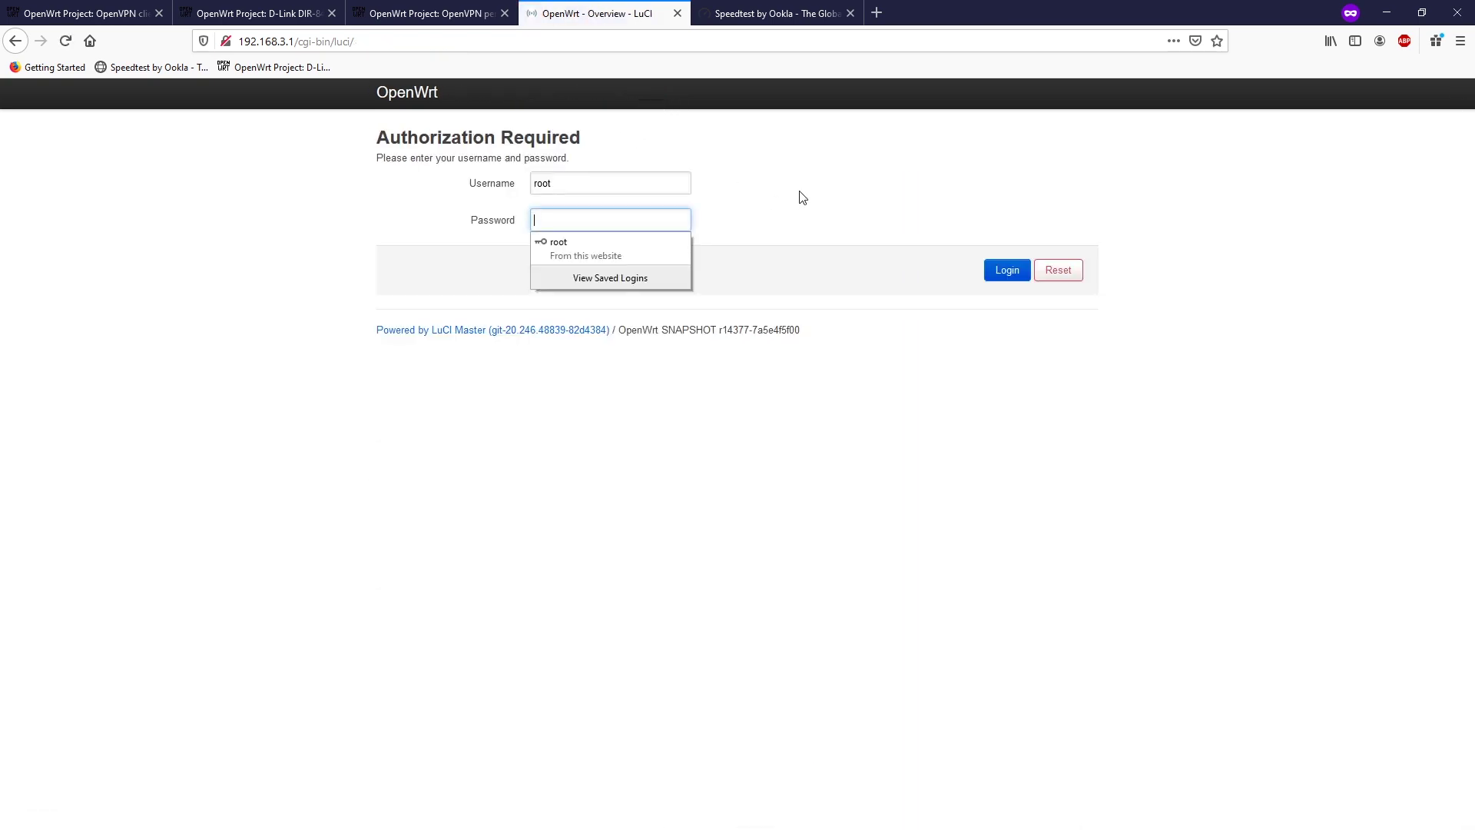
{"action": "left_click", "coordinate": [577, 221]}
{"action": "left_click", "coordinate": [564, 241]}
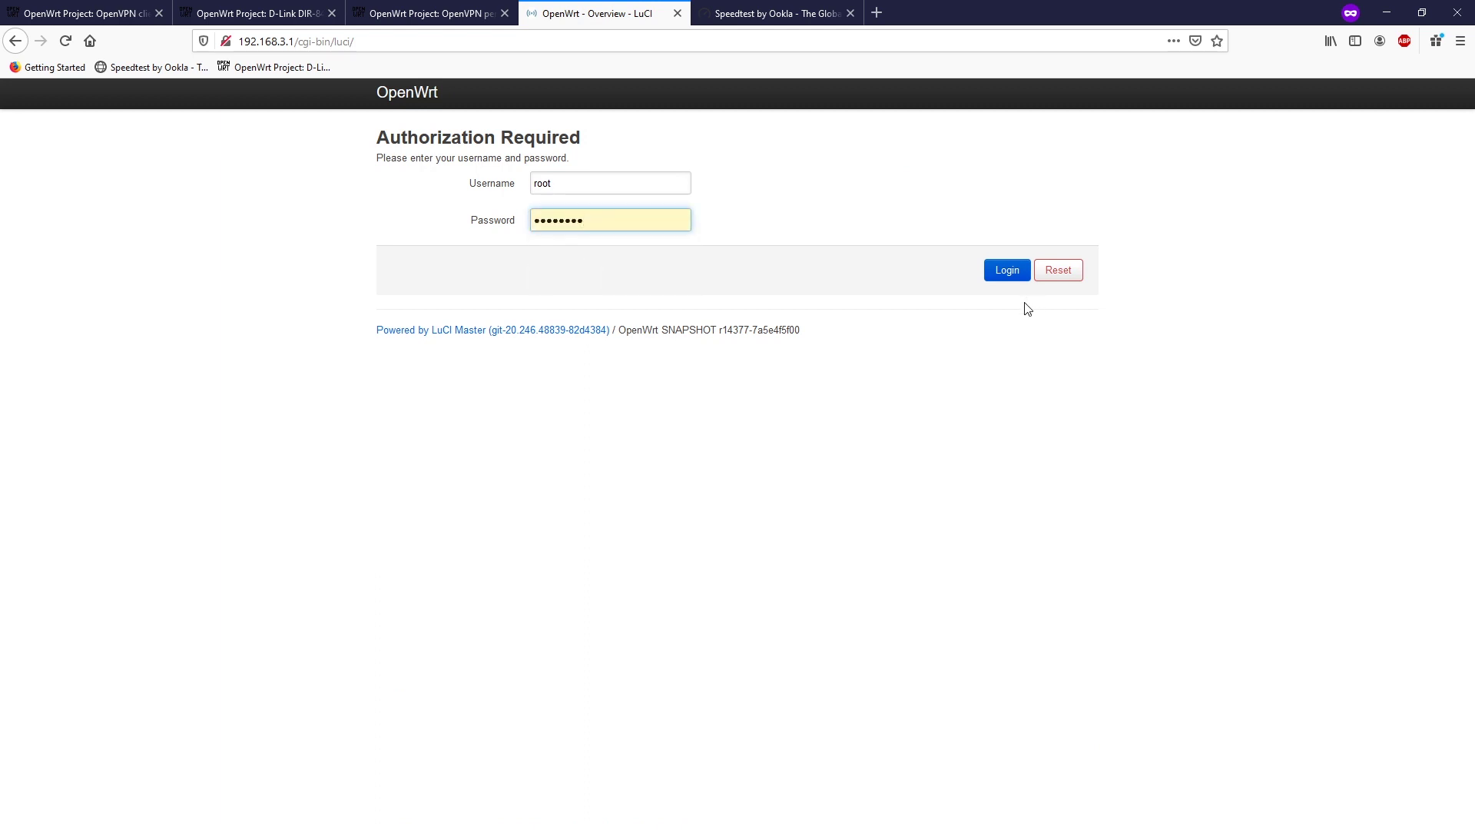
{"action": "left_click", "coordinate": [1002, 271]}
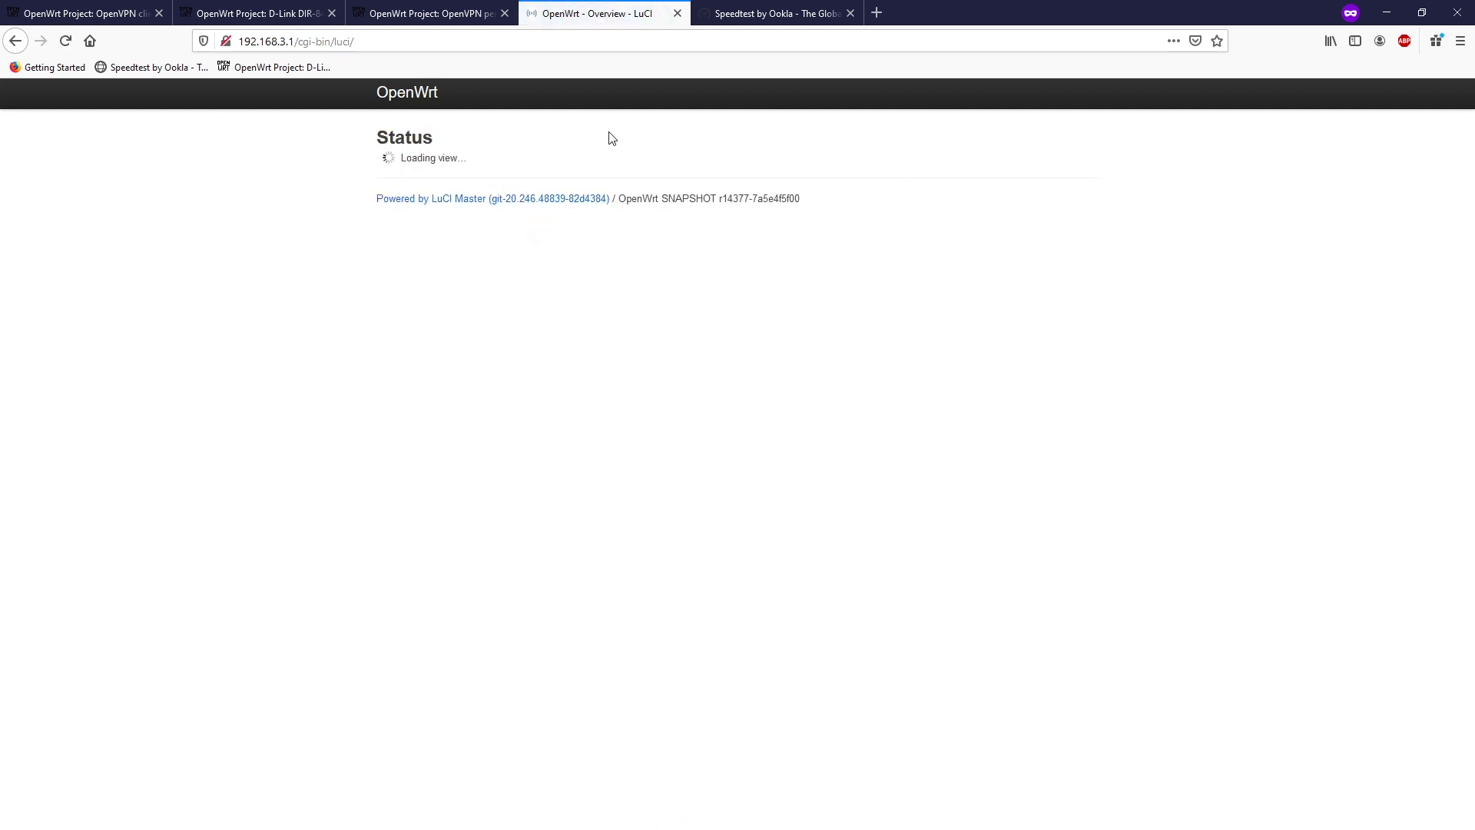
{"action": "mouse_move", "coordinate": [646, 96]}
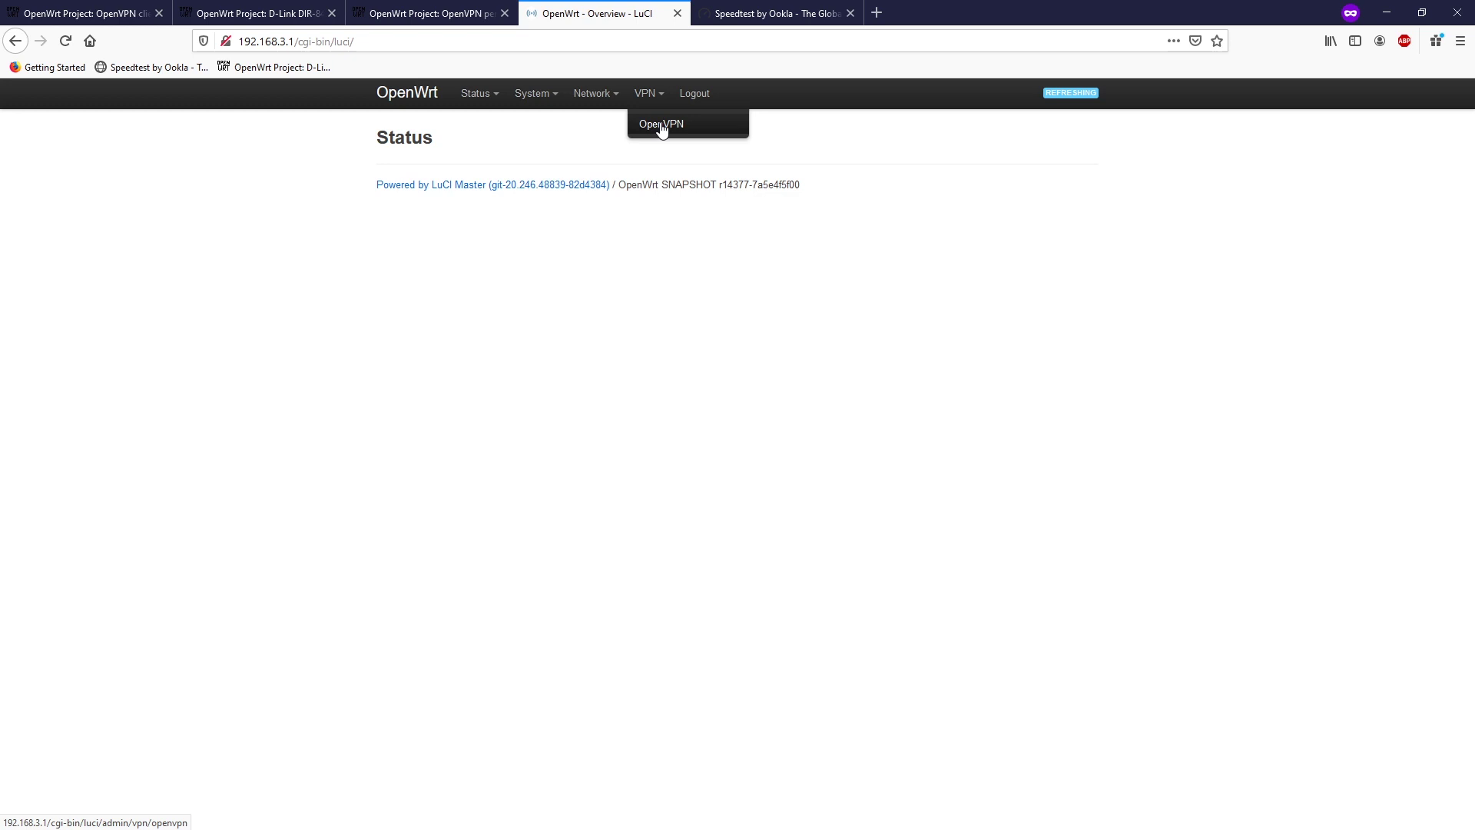
{"action": "left_click", "coordinate": [662, 126]}
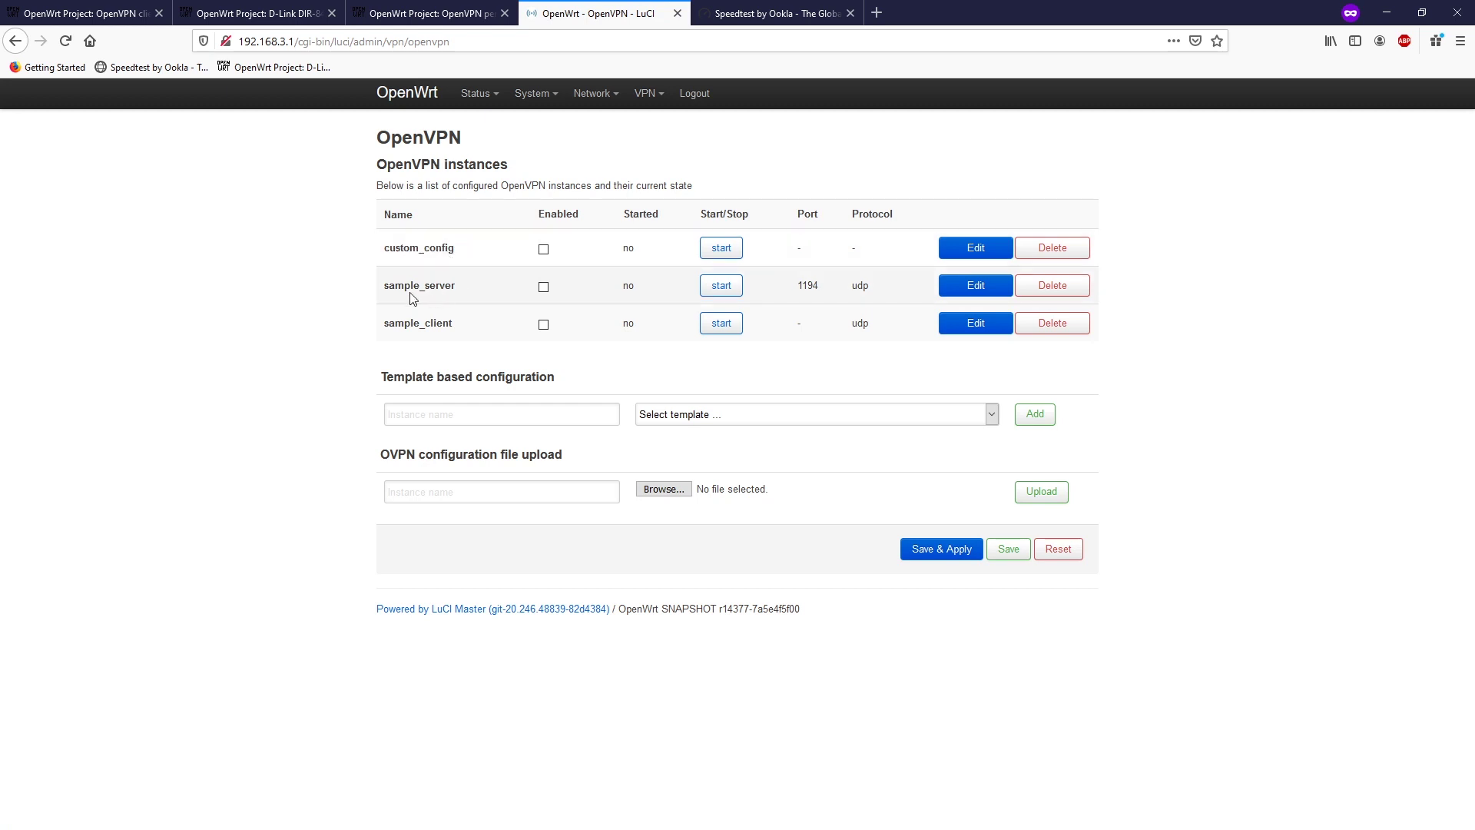
{"action": "left_click", "coordinate": [961, 323]}
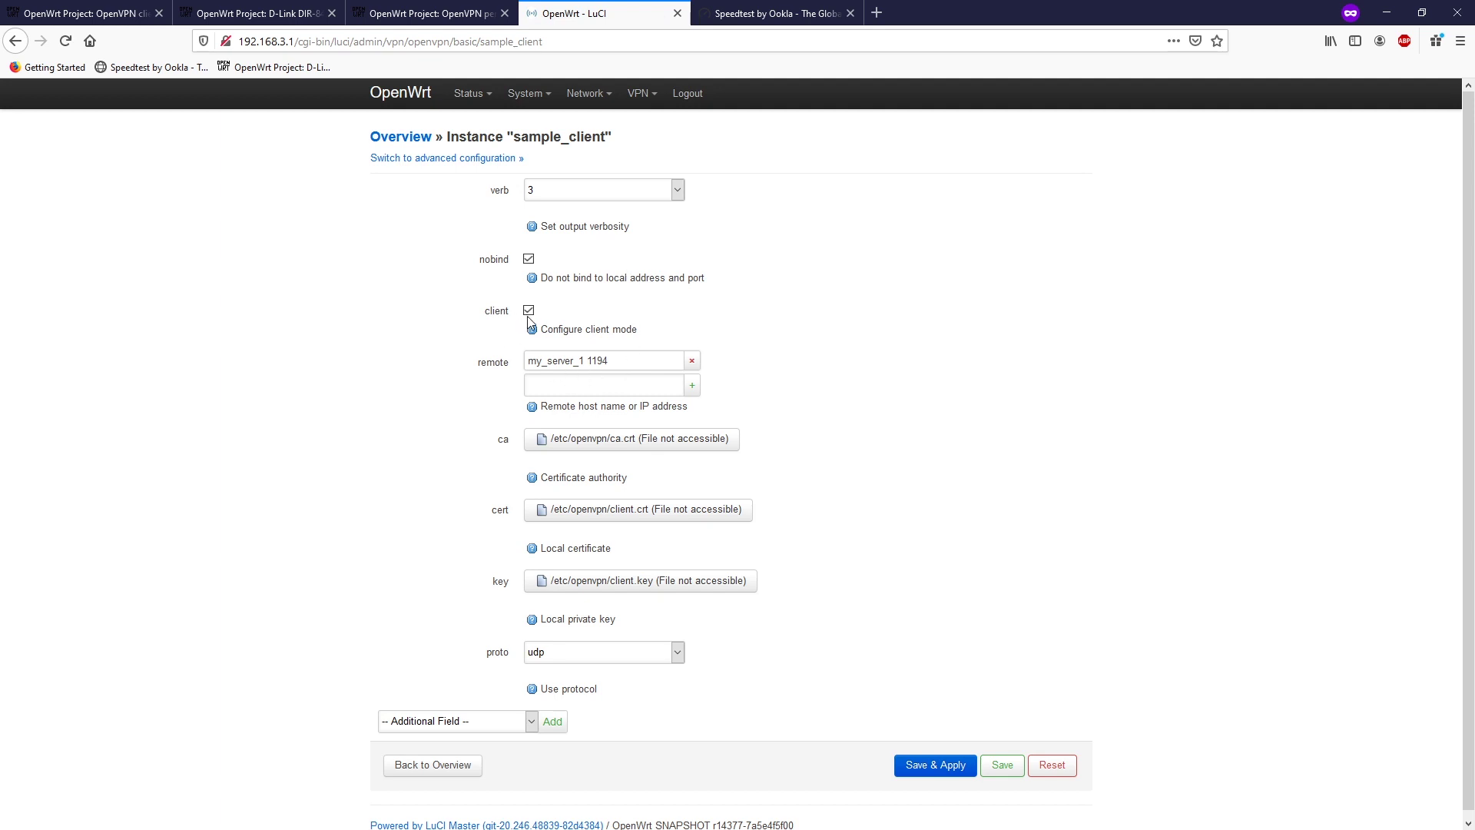
{"action": "left_click_drag", "start_coordinate": [630, 365], "coordinate": [507, 367]}
{"action": "left_click", "coordinate": [774, 346]}
{"action": "scroll", "coordinate": [653, 662], "scroll_direction": "down", "scroll_amount": 1}
{"action": "left_click", "coordinate": [467, 722]}
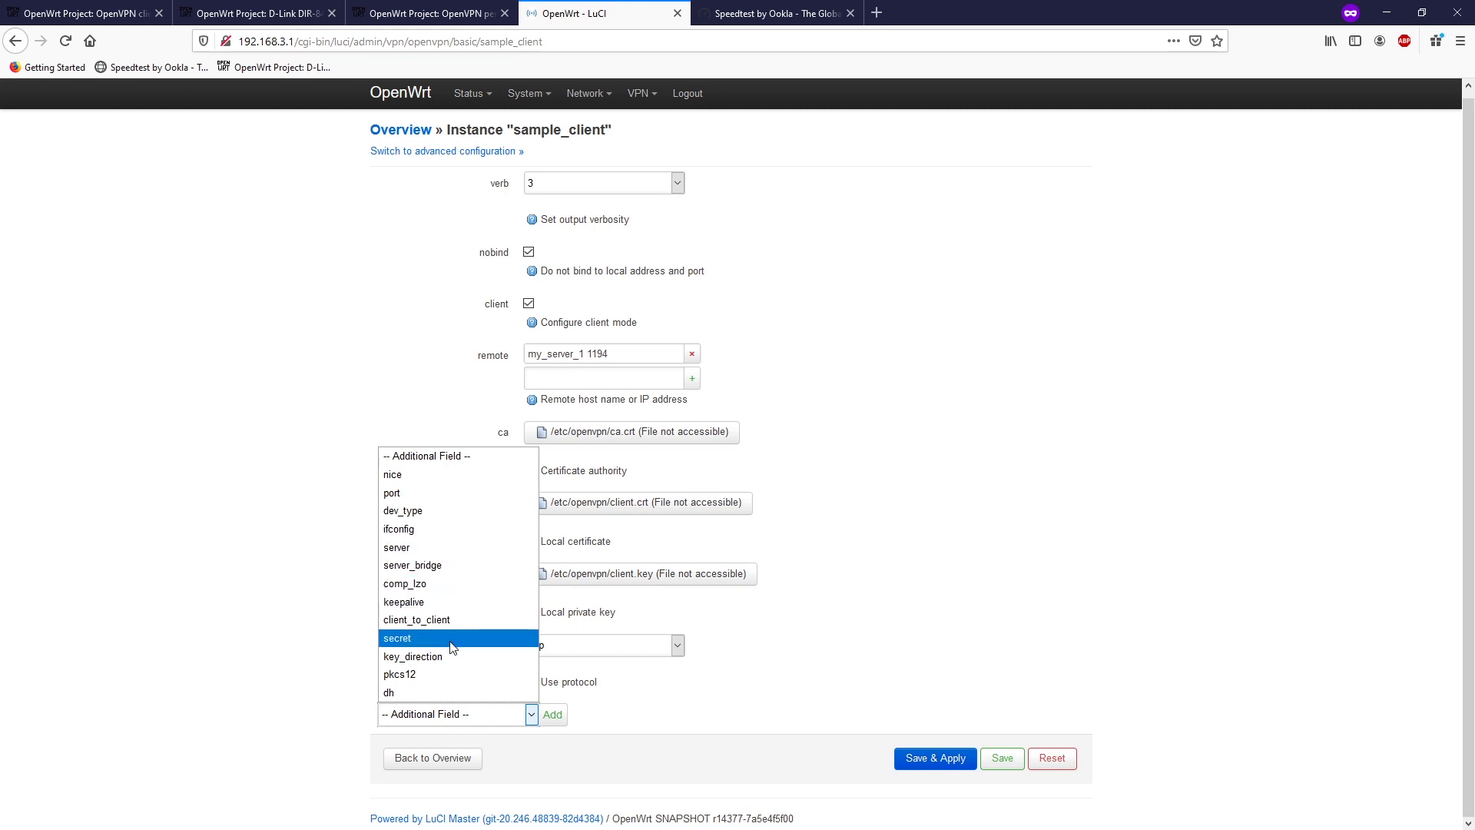
{"action": "left_click", "coordinate": [895, 642]}
{"action": "left_click", "coordinate": [435, 762]}
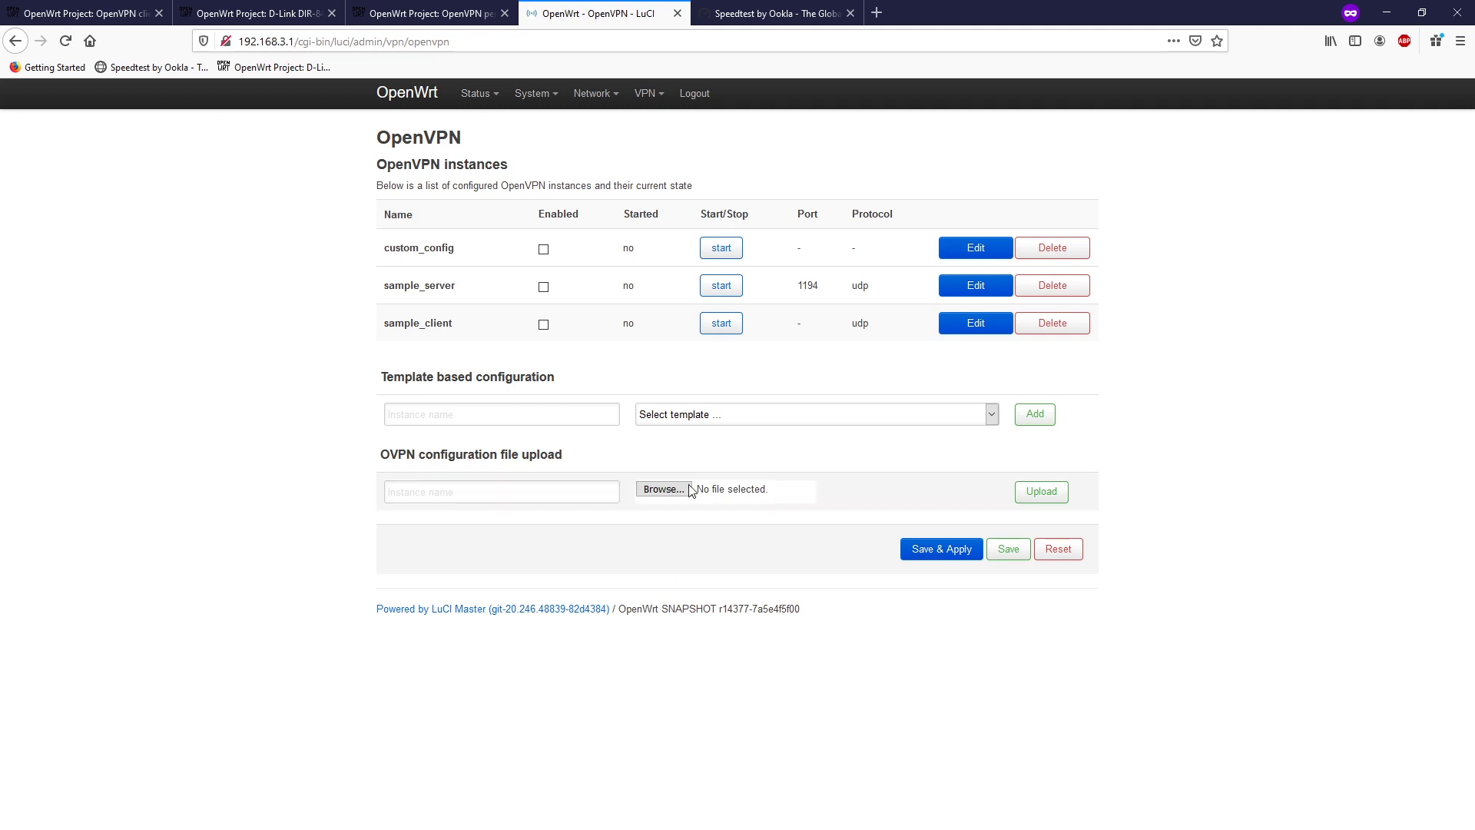
- Upload Van_VN_VNPT.ovpn as a new OpenVPN instance named 'VNPT'
{"action": "left_click", "coordinate": [663, 491]}
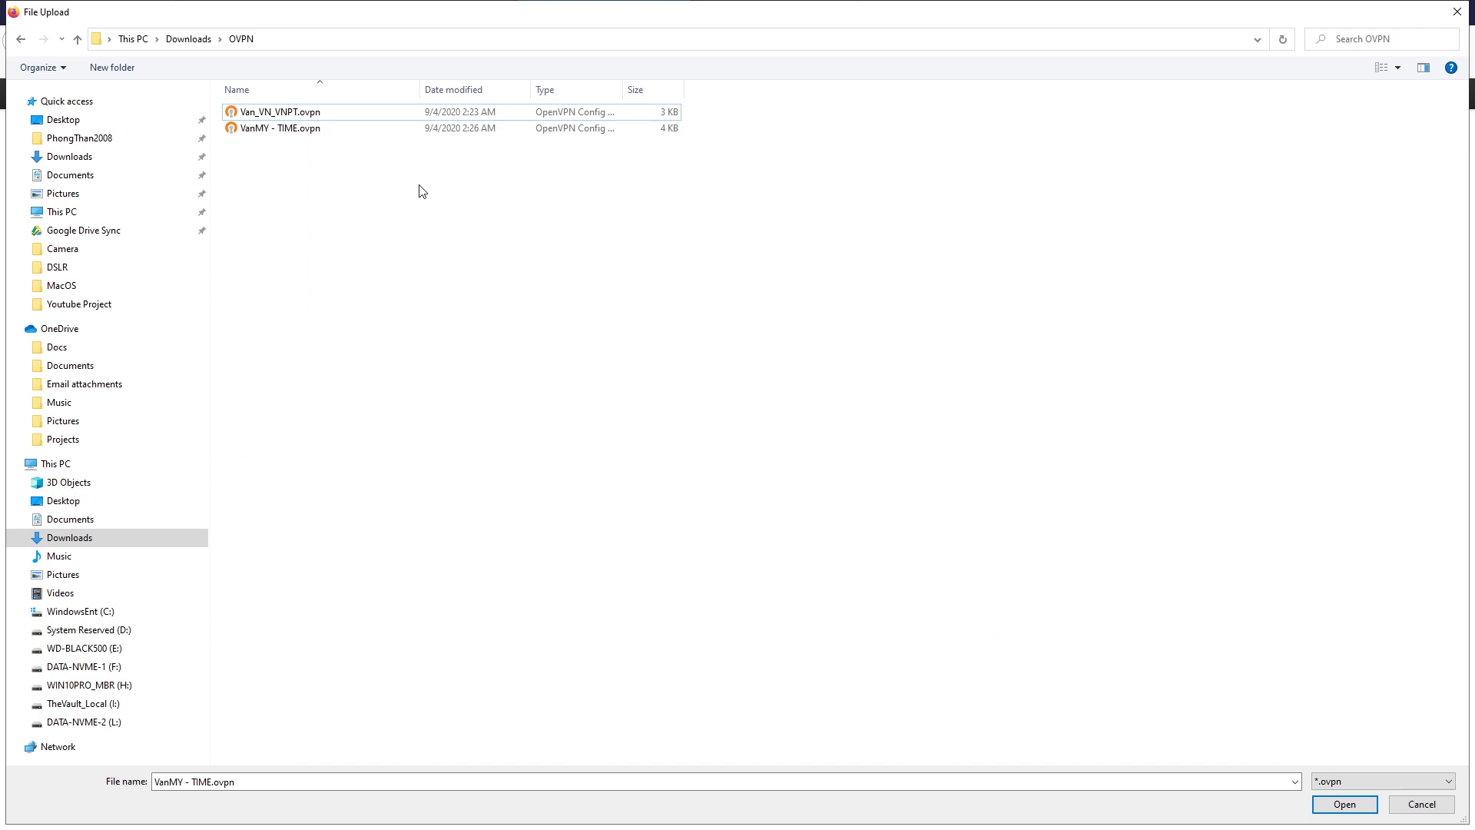
{"action": "double_click", "coordinate": [326, 117]}
{"action": "left_click", "coordinate": [490, 492]}
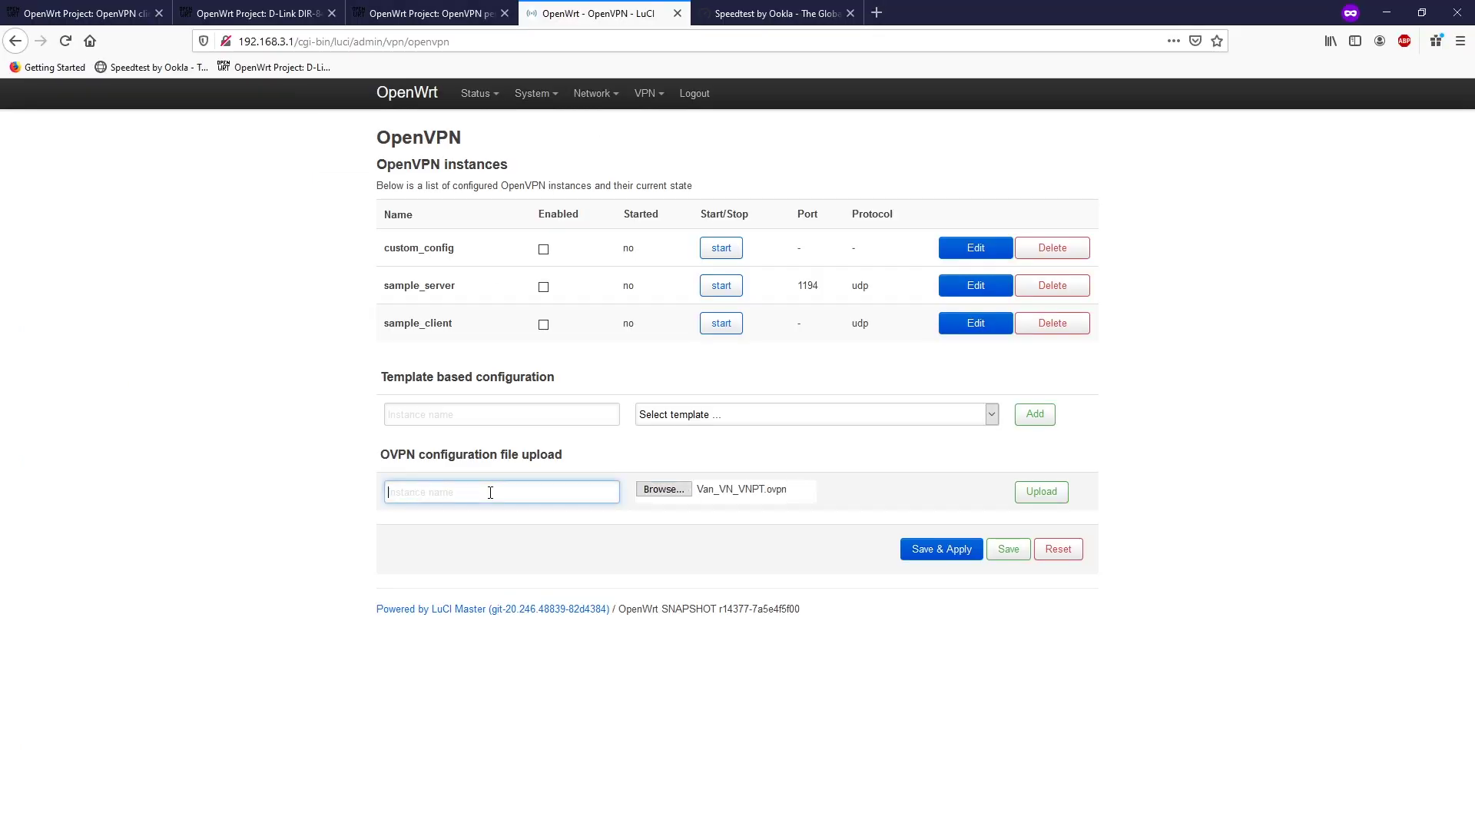
{"action": "type", "text": "VNPT"}
{"action": "left_click", "coordinate": [1040, 497]}
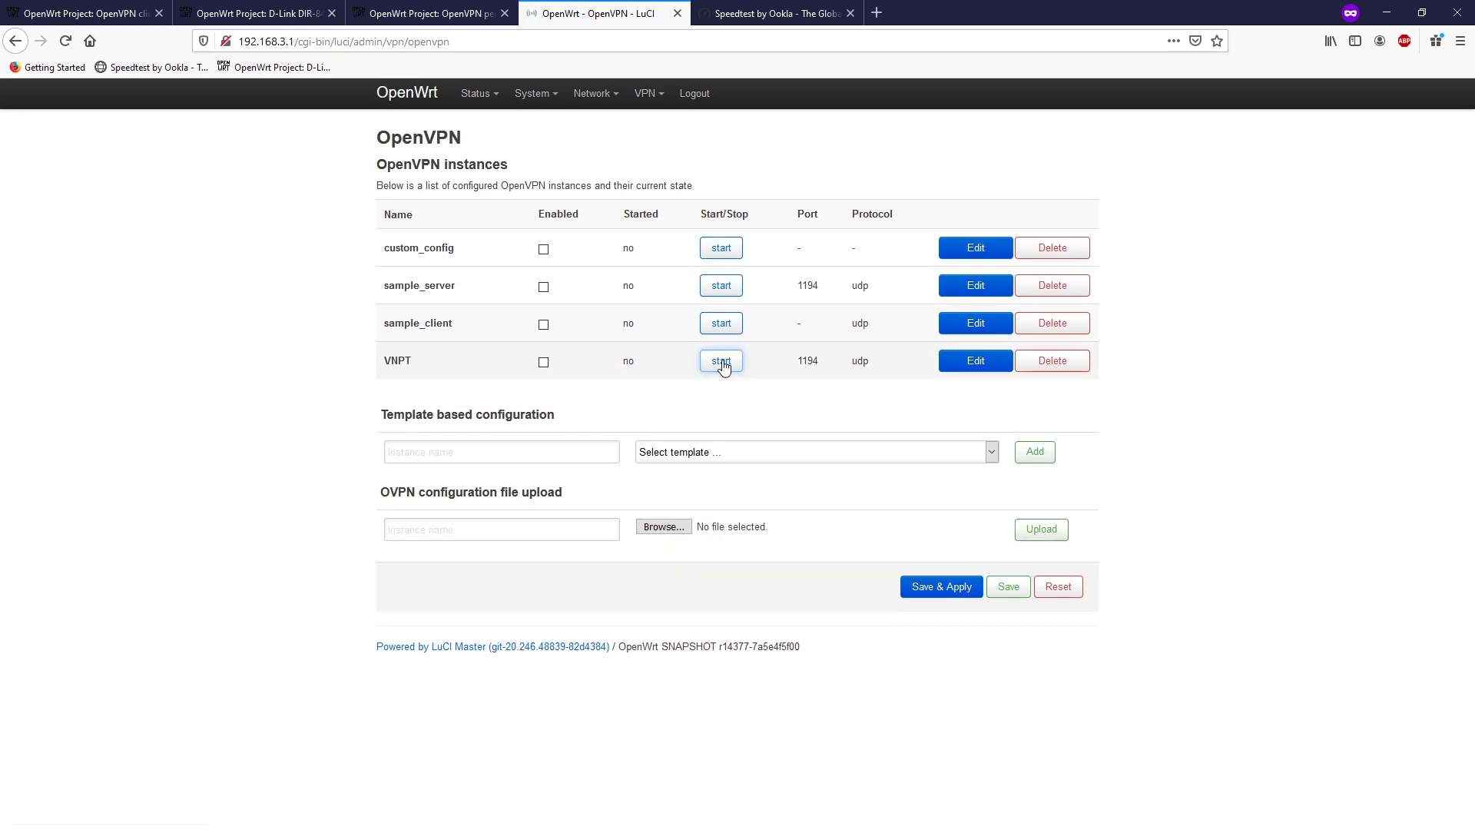
- Start the VNPT instance, tick Enabled, and Save & Apply
{"action": "left_click", "coordinate": [722, 364]}
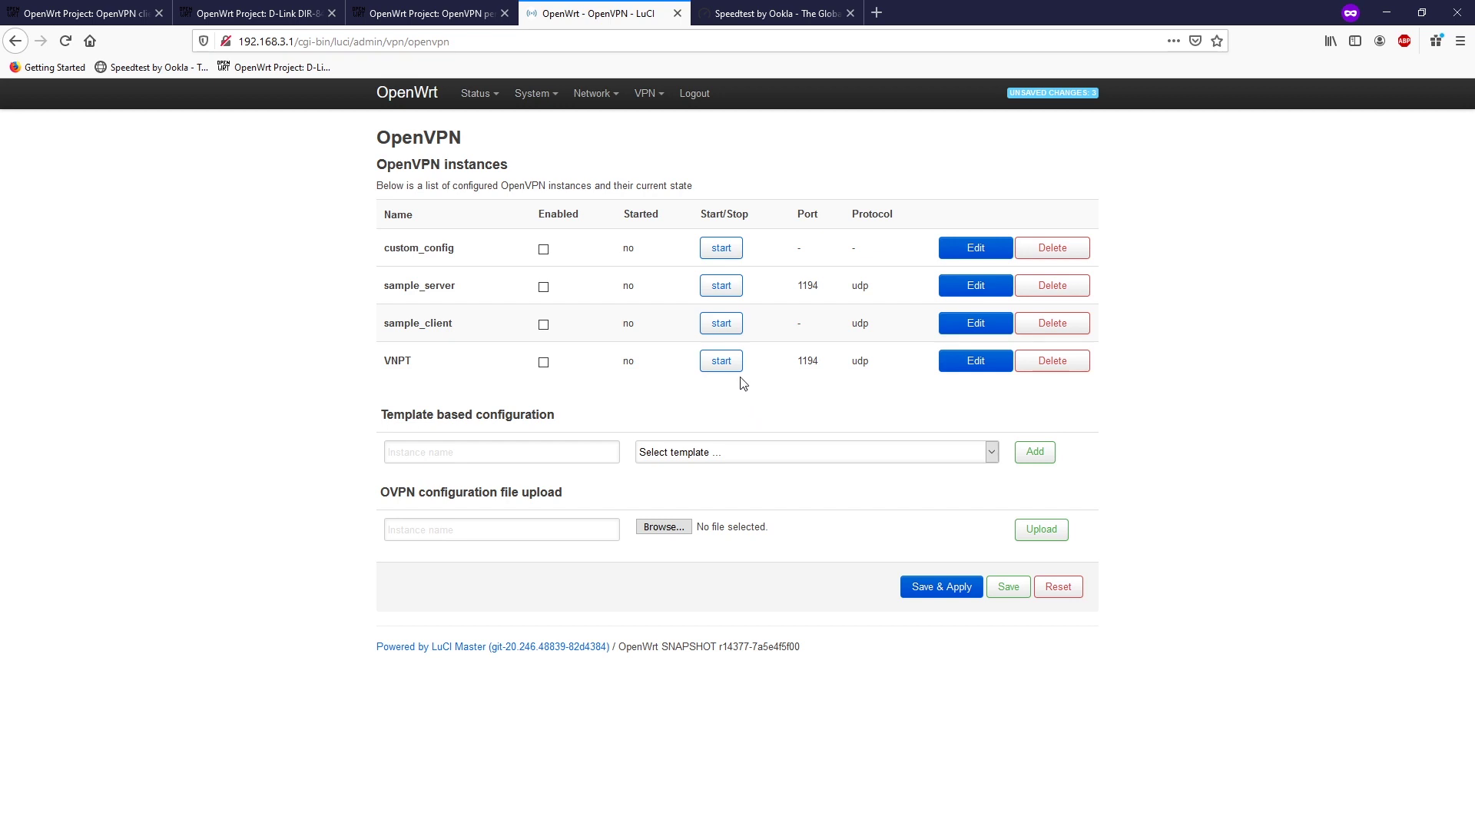
{"action": "left_click", "coordinate": [542, 364]}
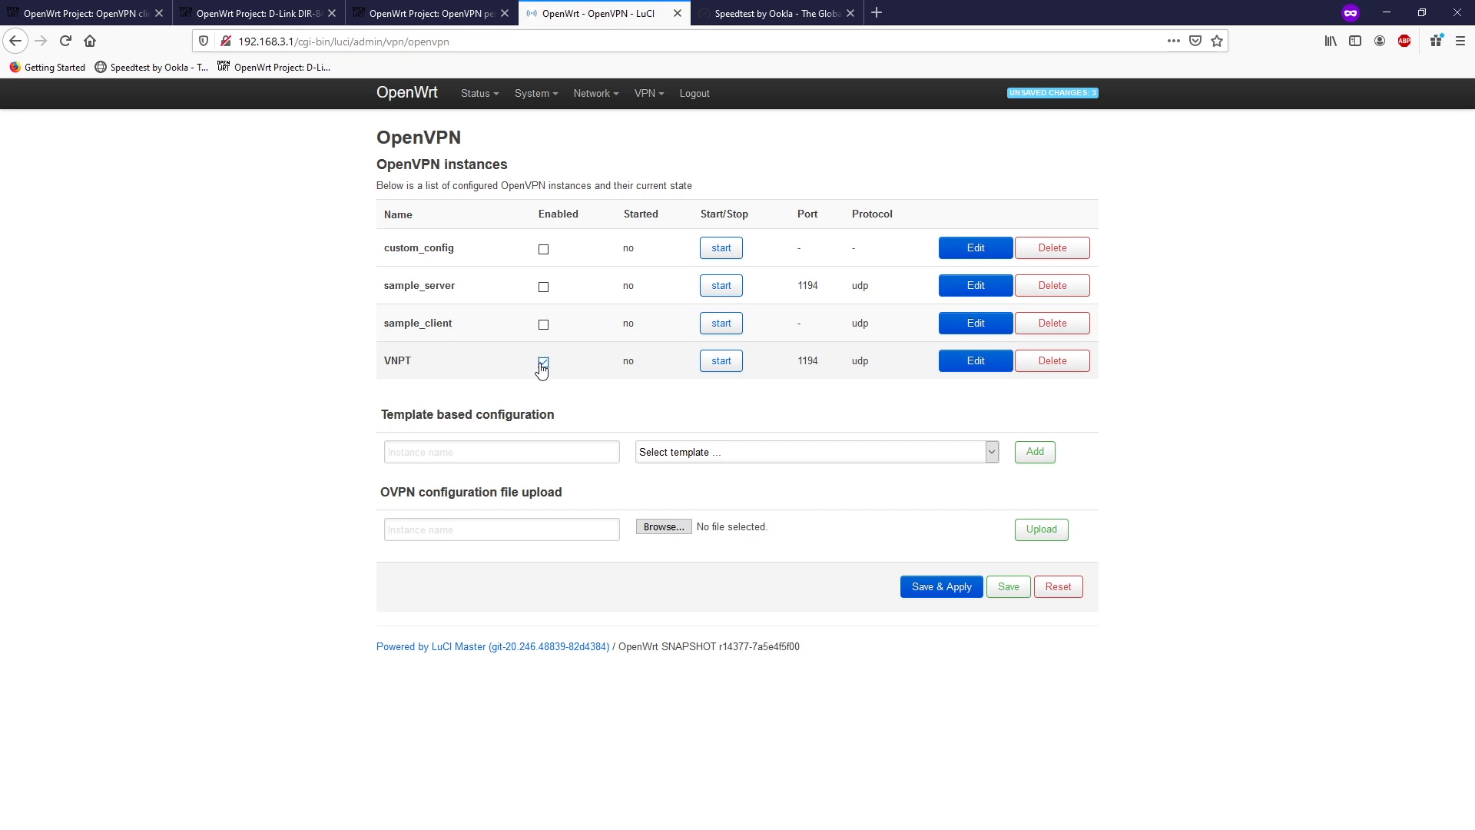
{"action": "left_click", "coordinate": [927, 589]}
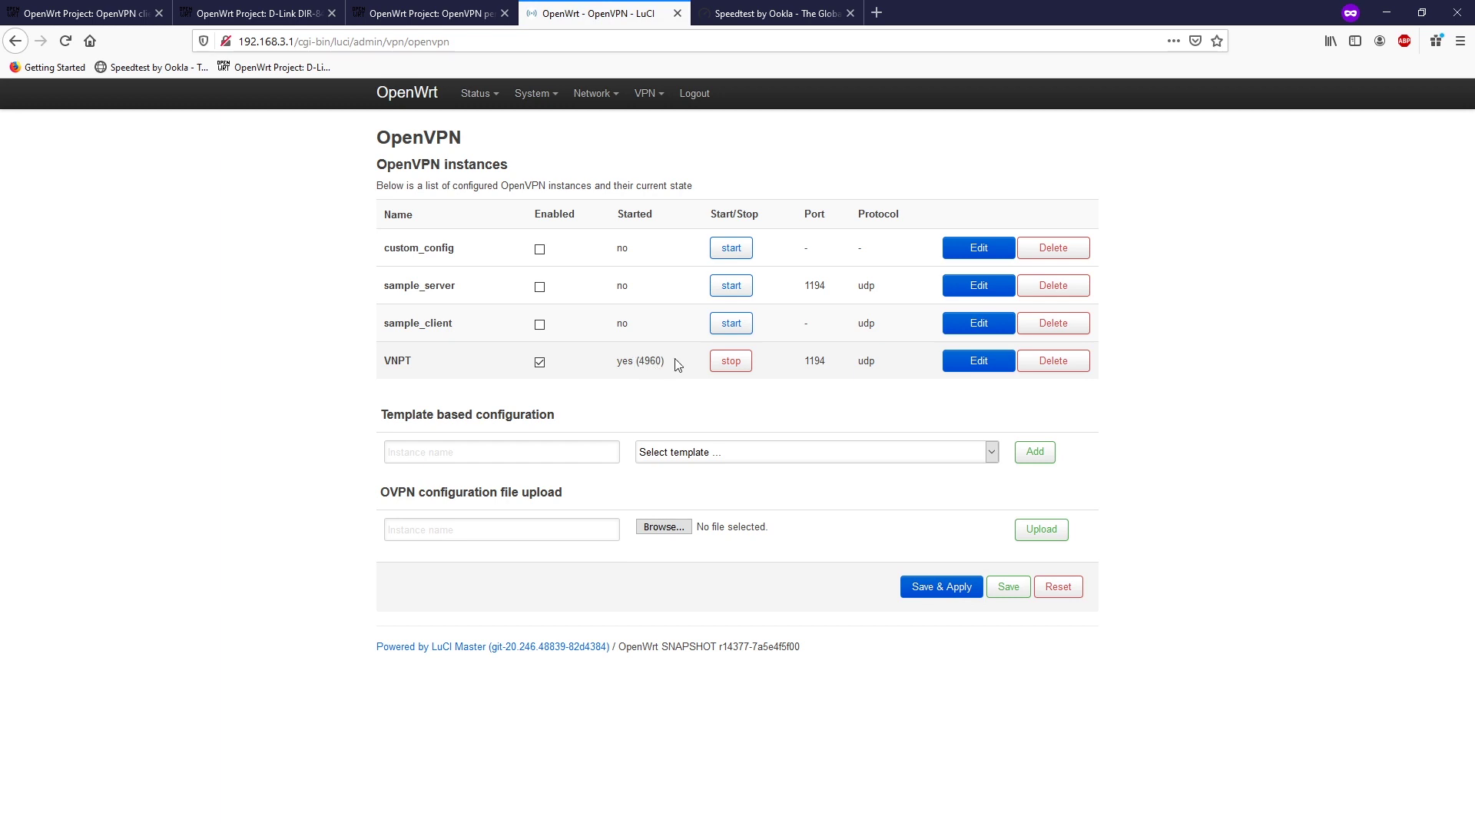
- On Network > Interfaces, fill in a new interface named tun0, protocol Unmanaged, device tun0
{"action": "mouse_move", "coordinate": [592, 93]}
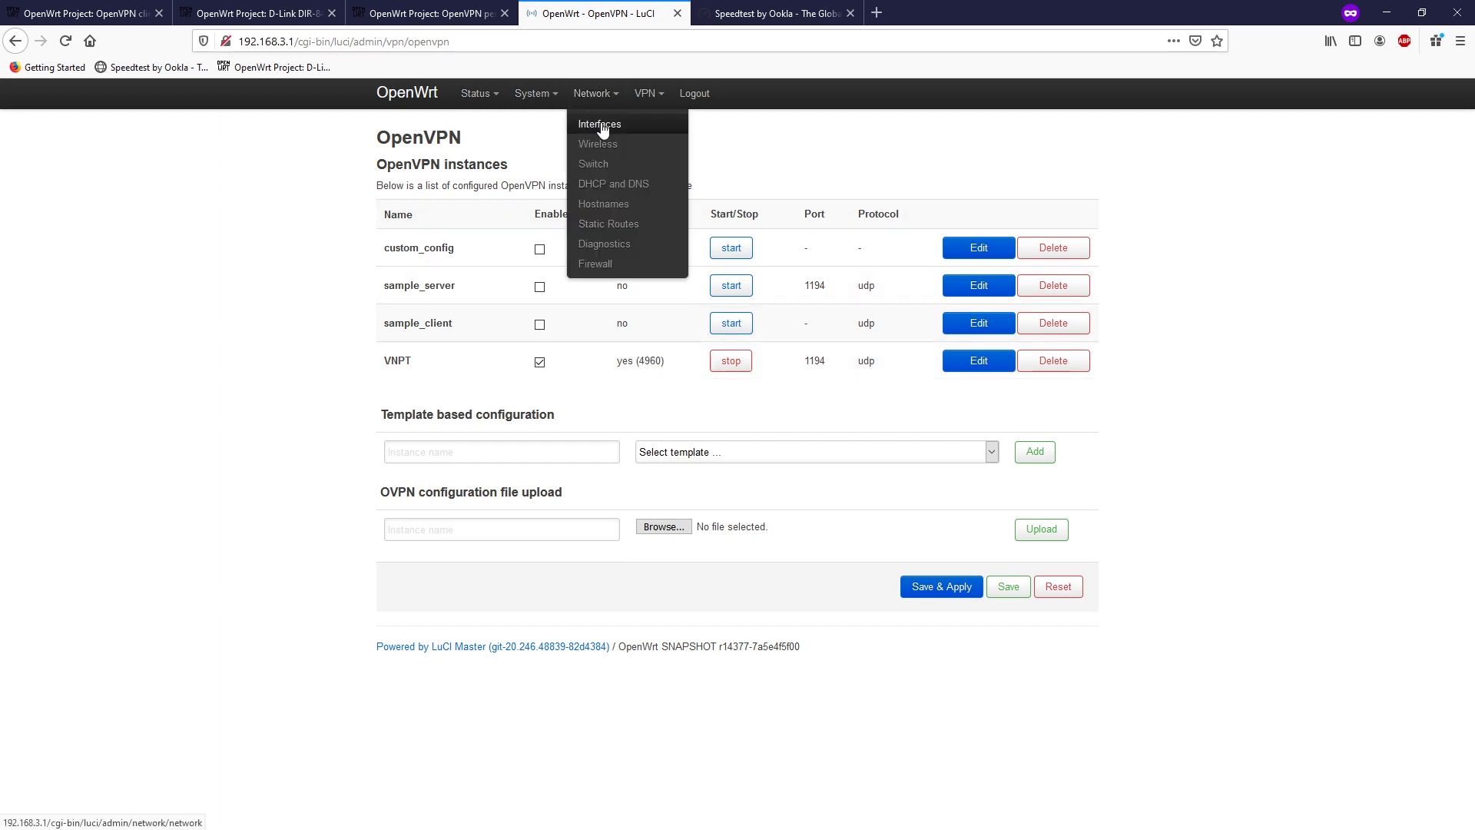
{"action": "left_click", "coordinate": [601, 125]}
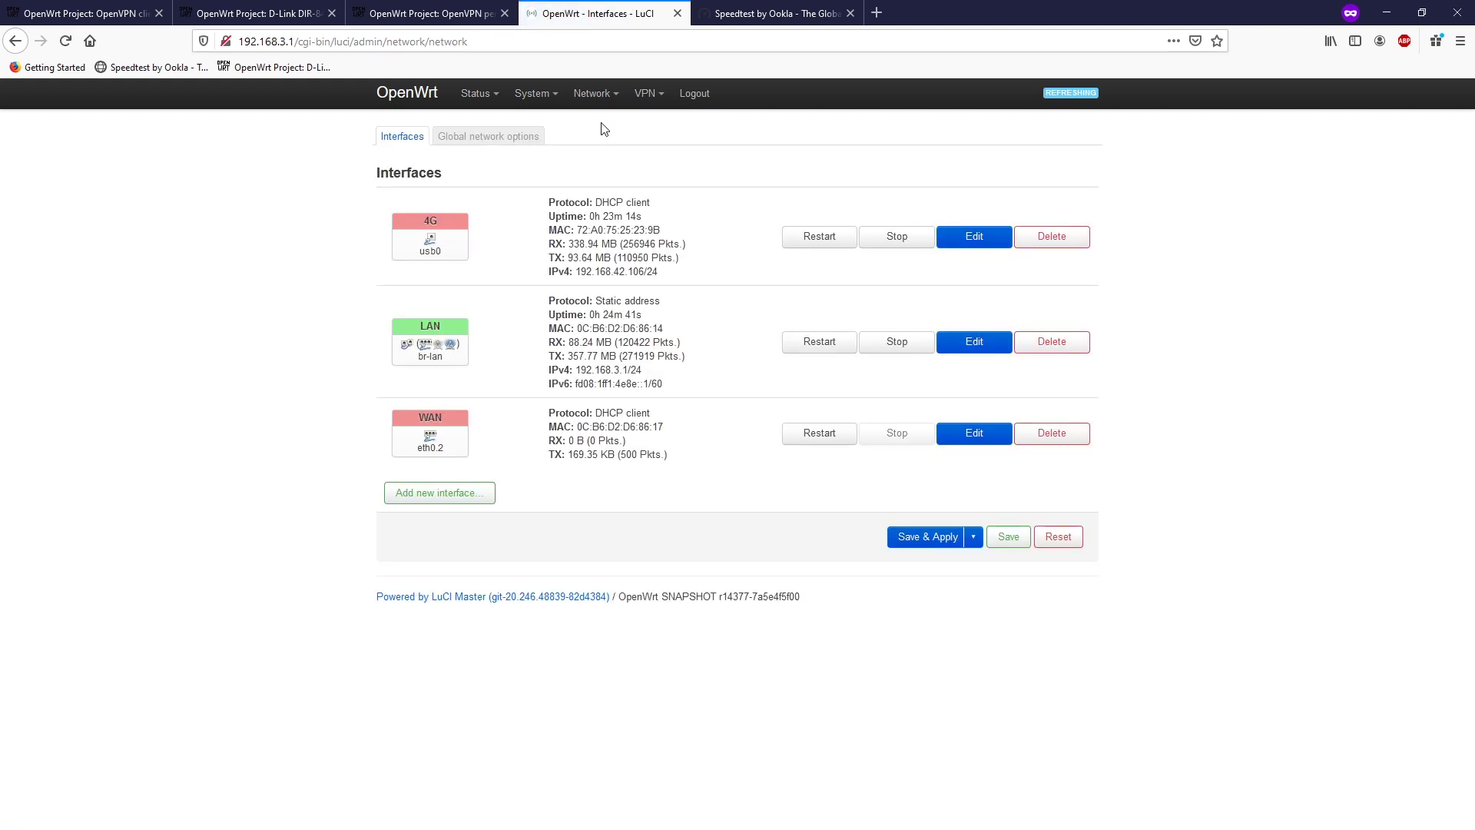
{"action": "left_click", "coordinate": [415, 495]}
{"action": "left_click", "coordinate": [617, 173]}
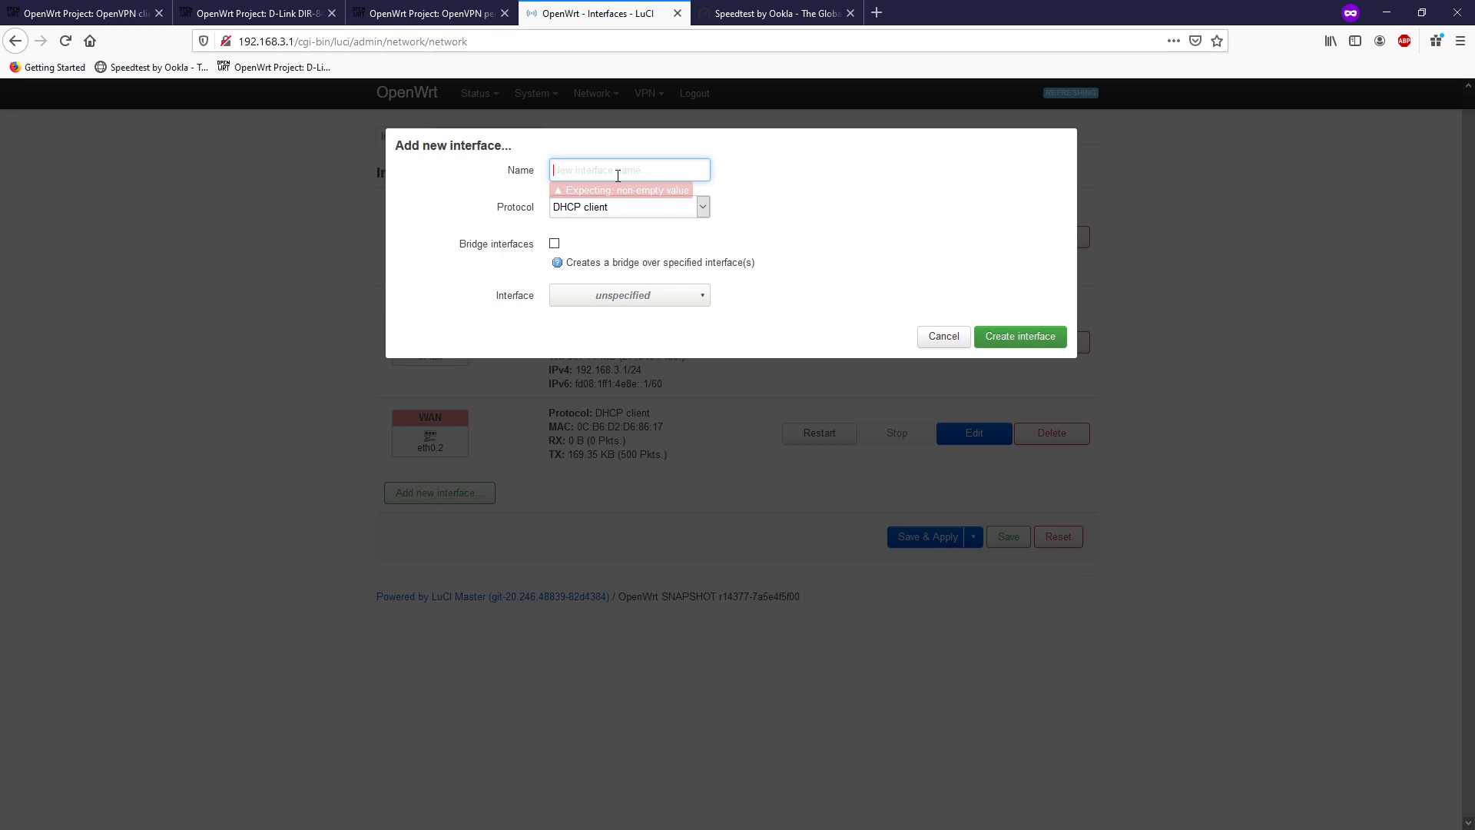
{"action": "type", "text": "tun"}
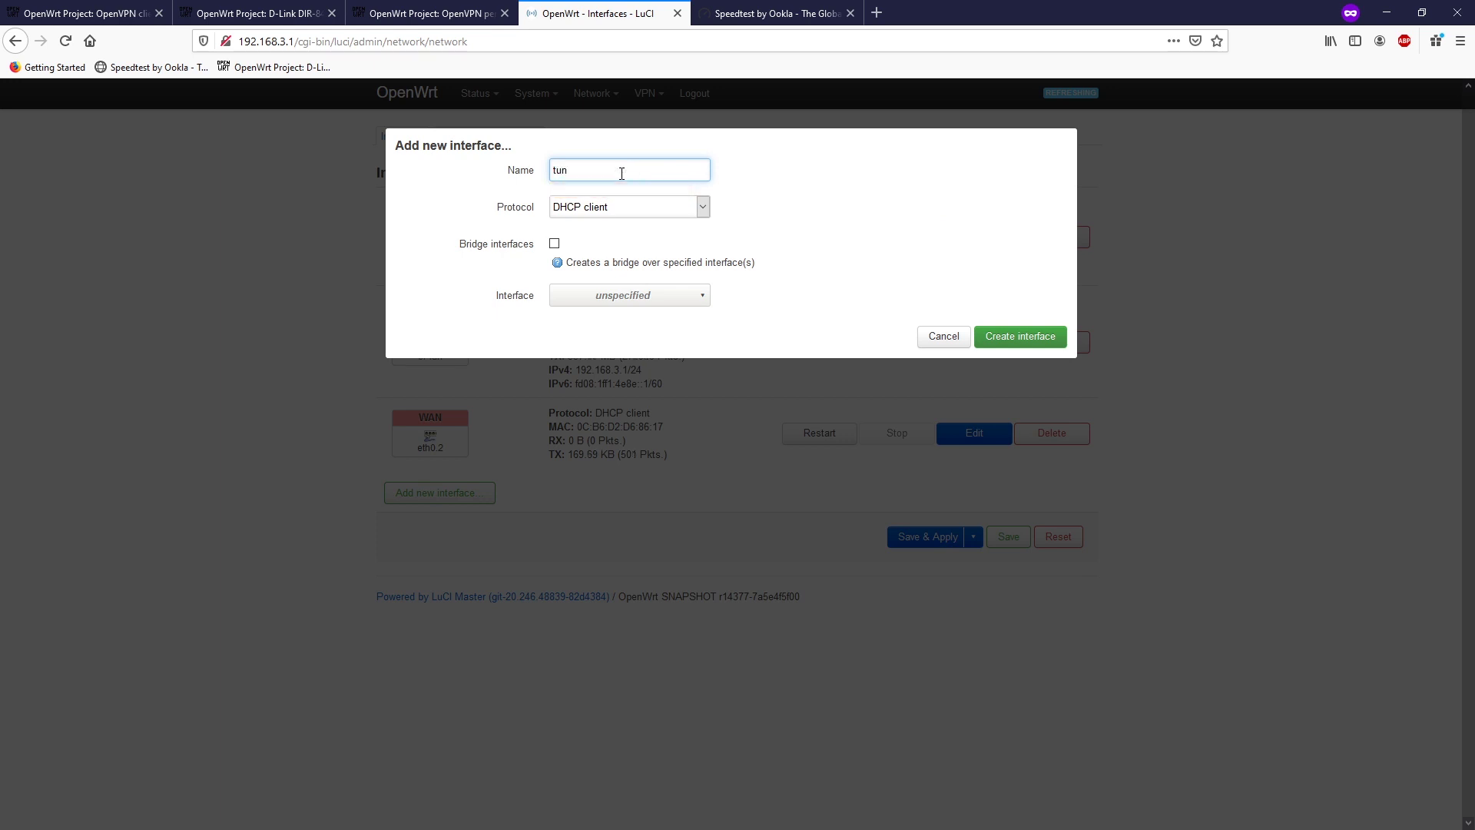
{"action": "type", "text": "0"}
{"action": "left_click", "coordinate": [615, 210]}
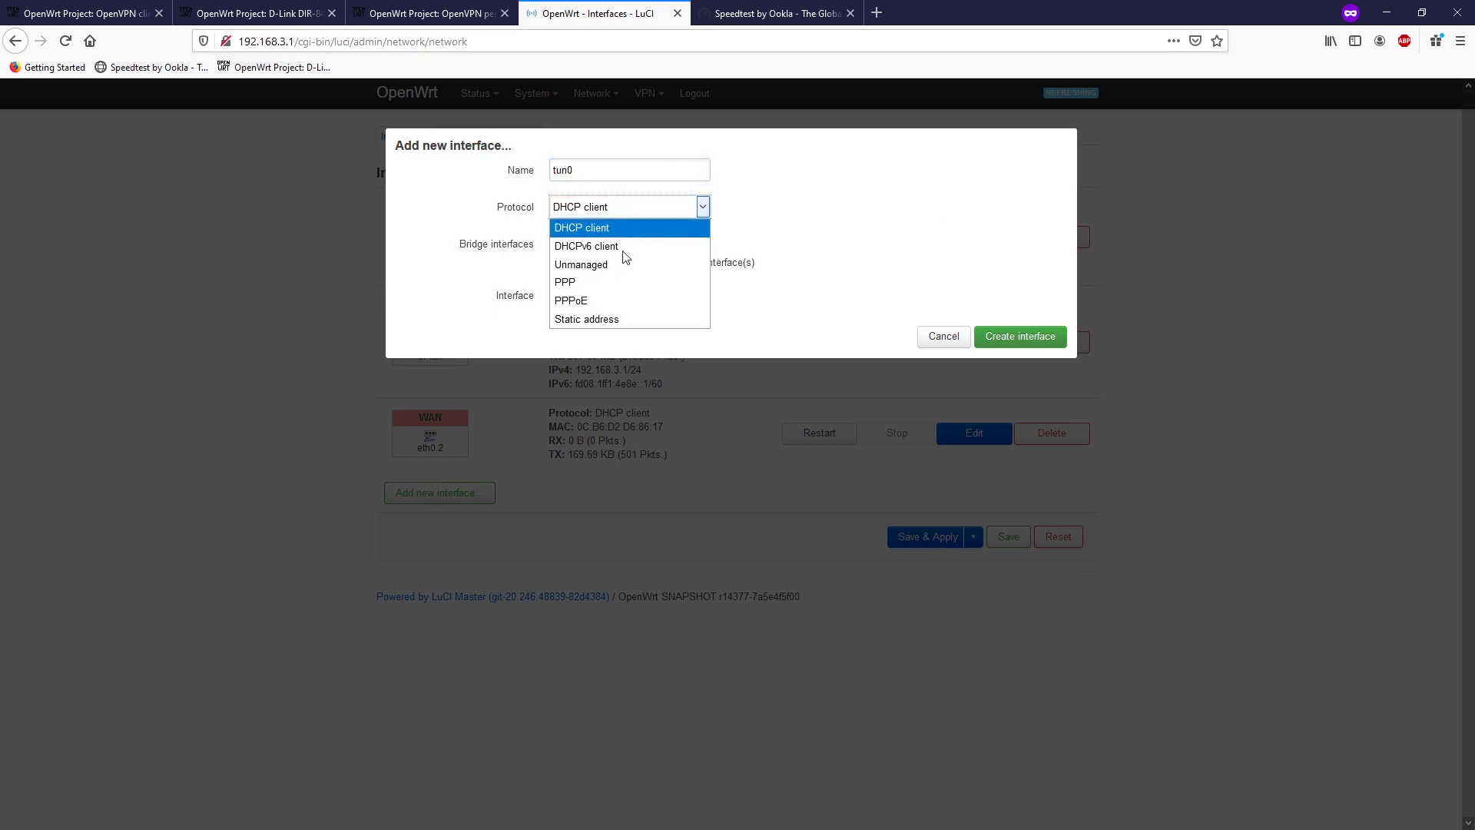
{"action": "left_click", "coordinate": [642, 264]}
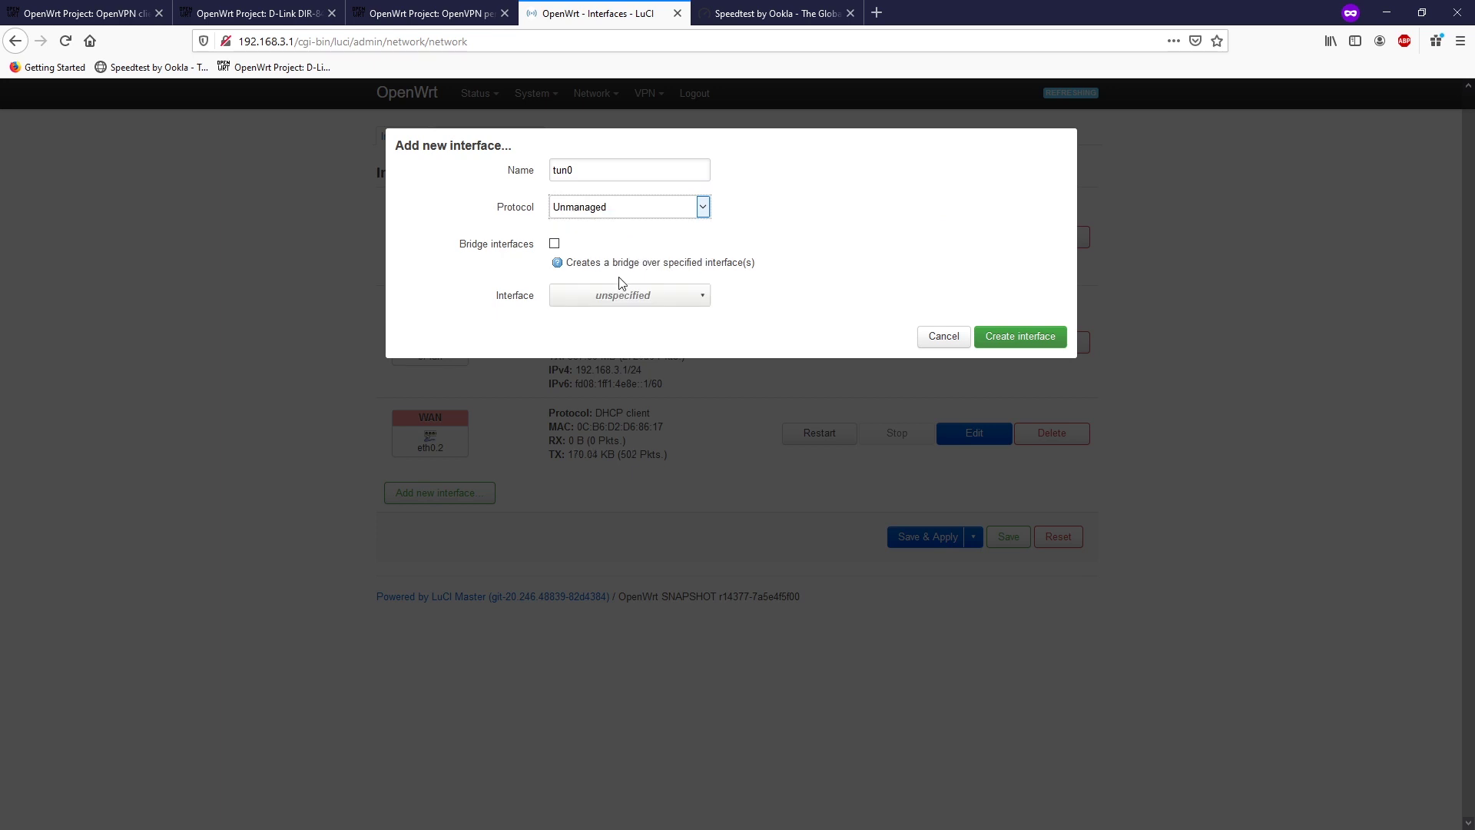
{"action": "left_click", "coordinate": [624, 297]}
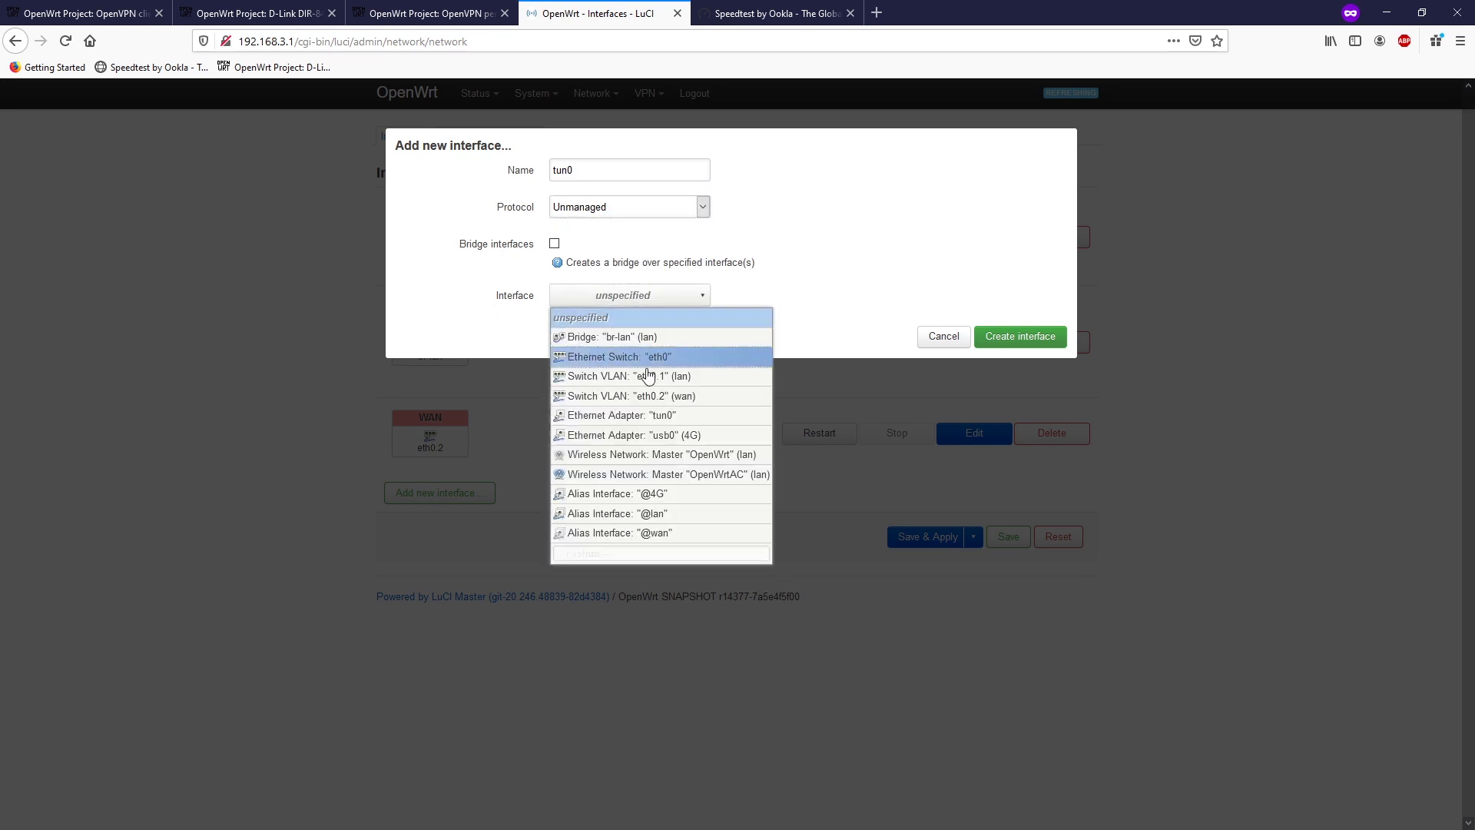
{"action": "left_click", "coordinate": [656, 419]}
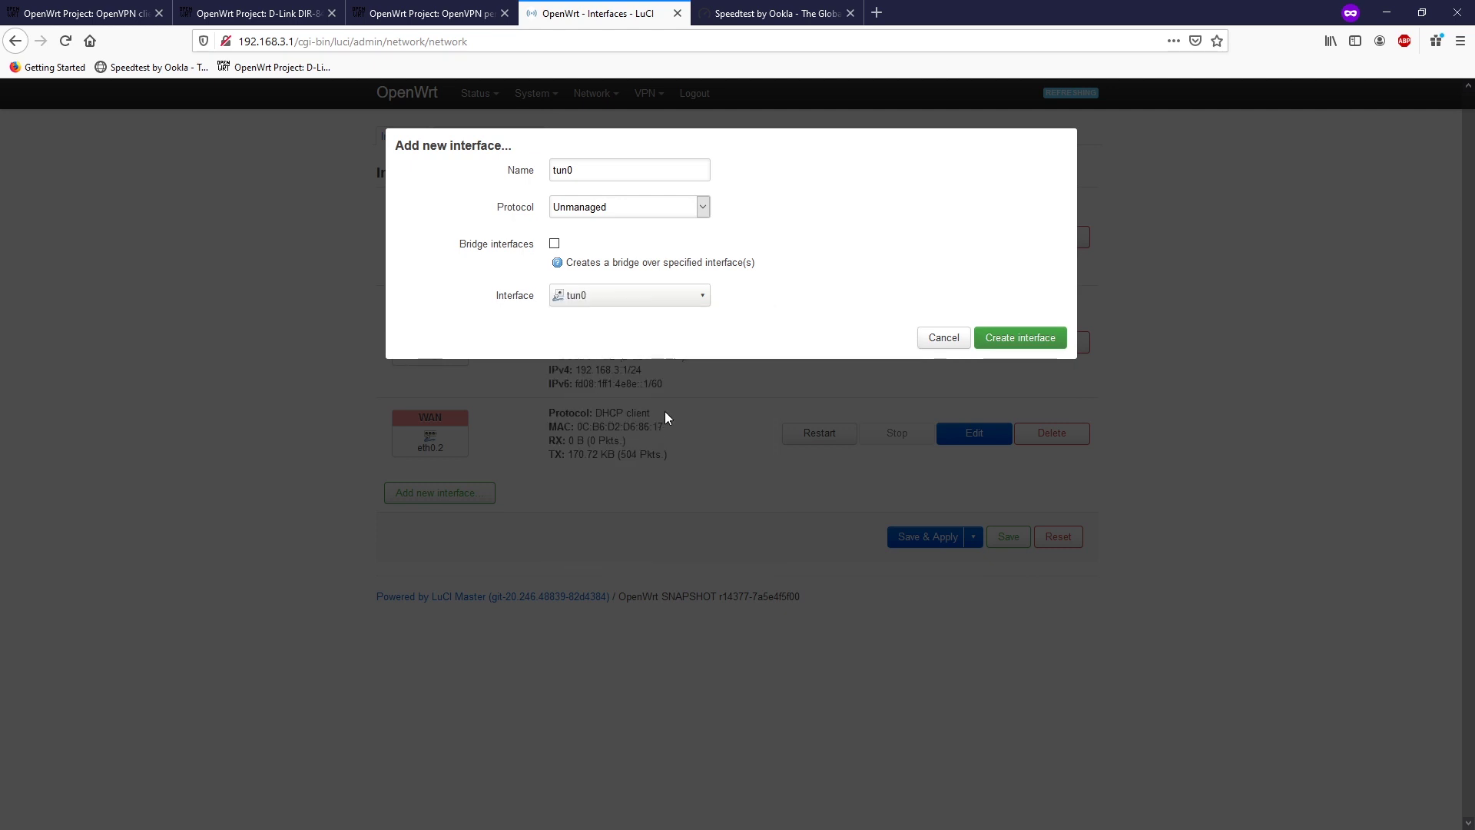
- Create the tun0 interface, assign it to the wan firewall zone, then save and apply
{"action": "left_click", "coordinate": [1031, 340]}
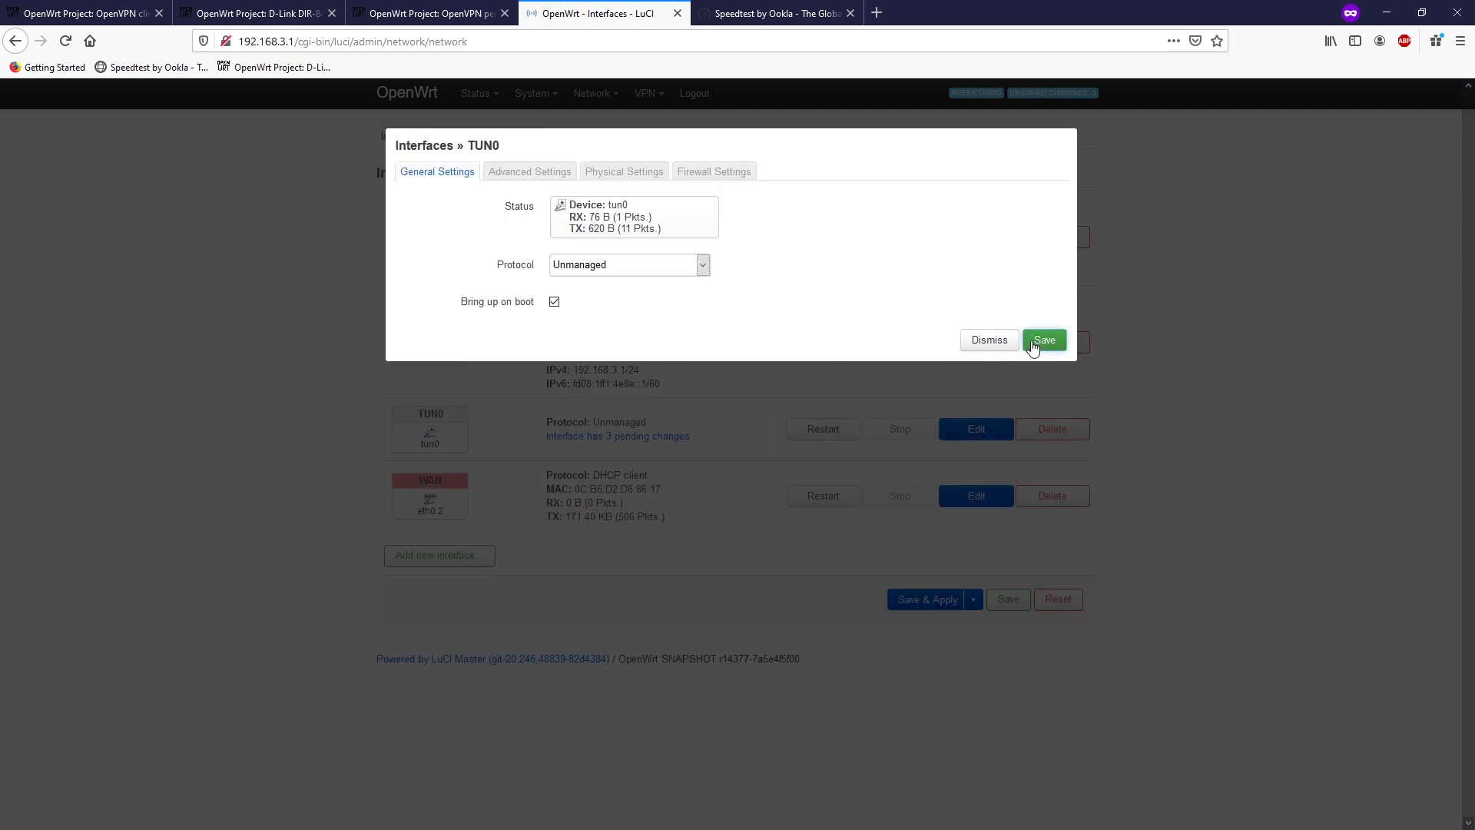
{"action": "left_click", "coordinate": [715, 174]}
{"action": "left_click", "coordinate": [616, 209]}
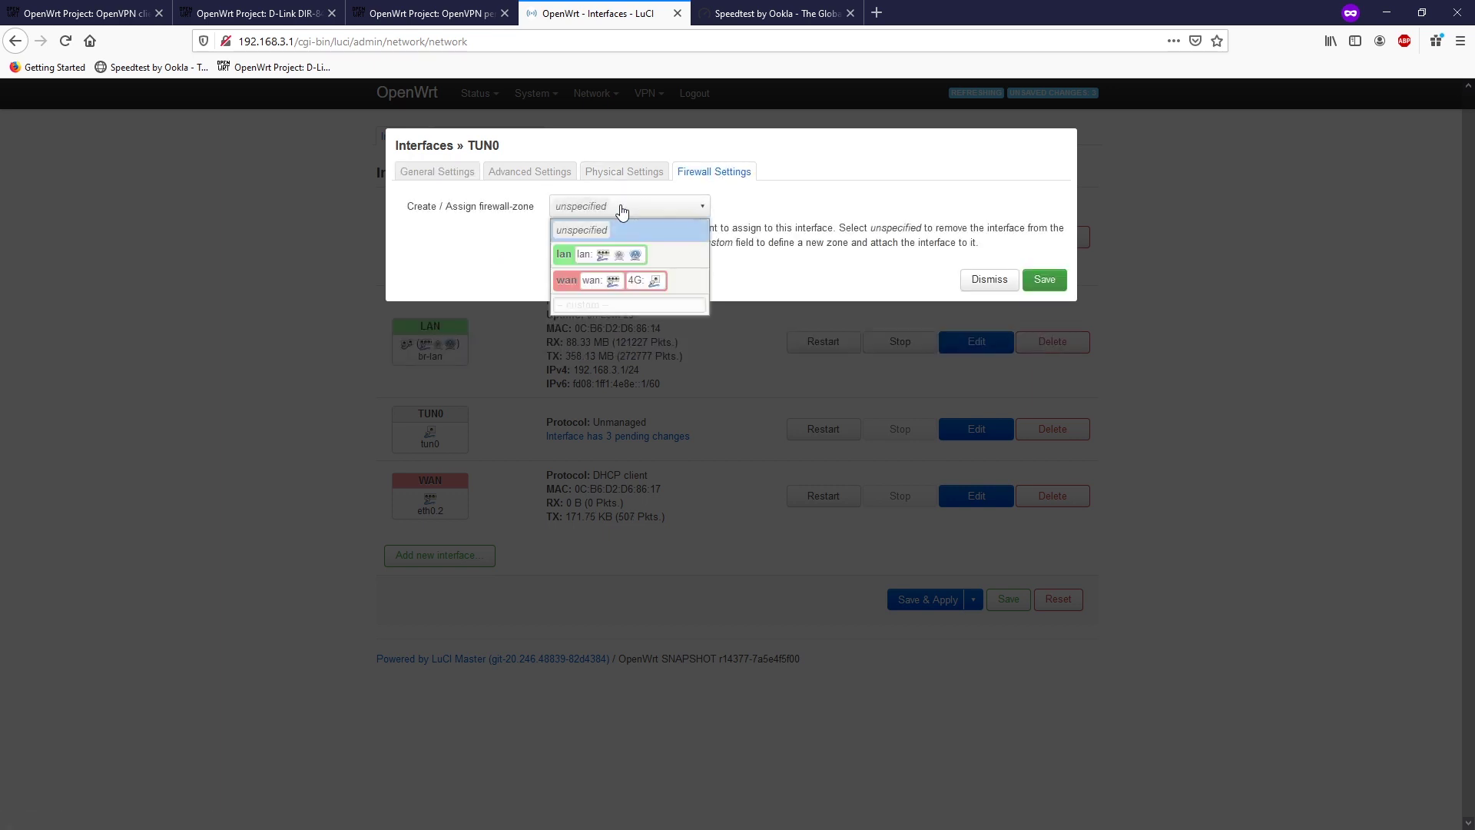
{"action": "left_click", "coordinate": [644, 286]}
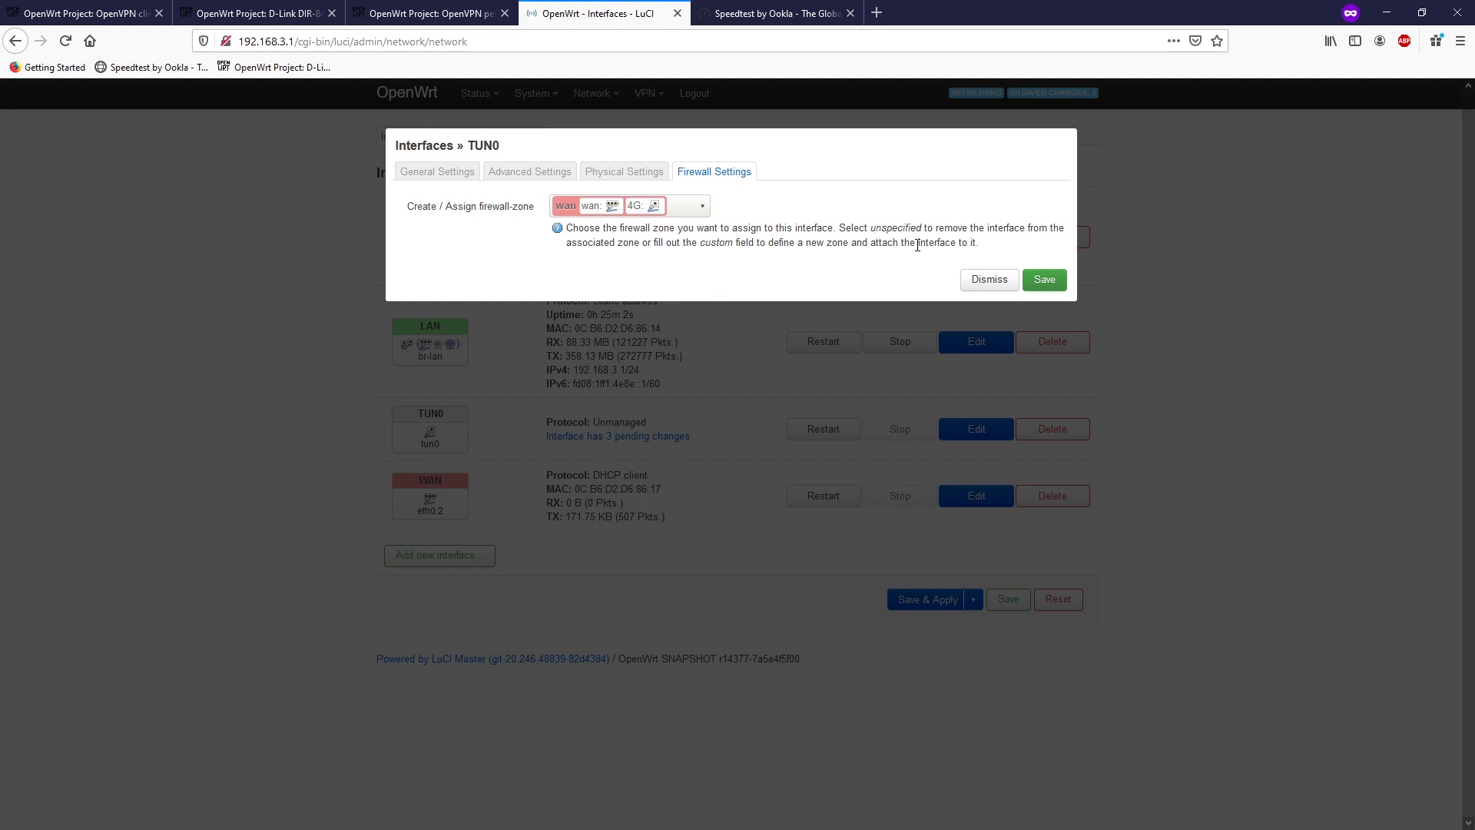
{"action": "left_click", "coordinate": [1048, 281]}
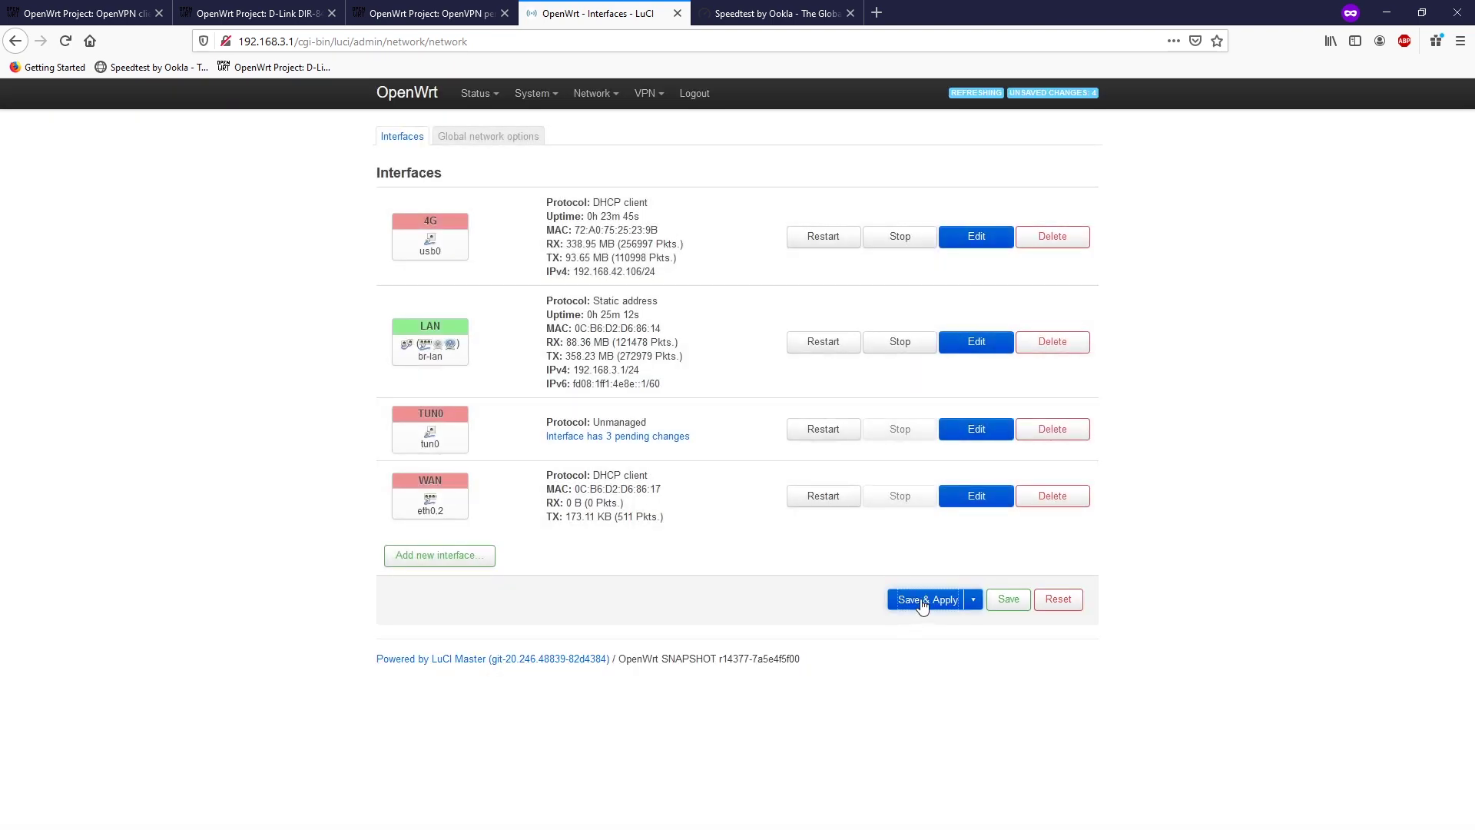
{"action": "left_click", "coordinate": [922, 604]}
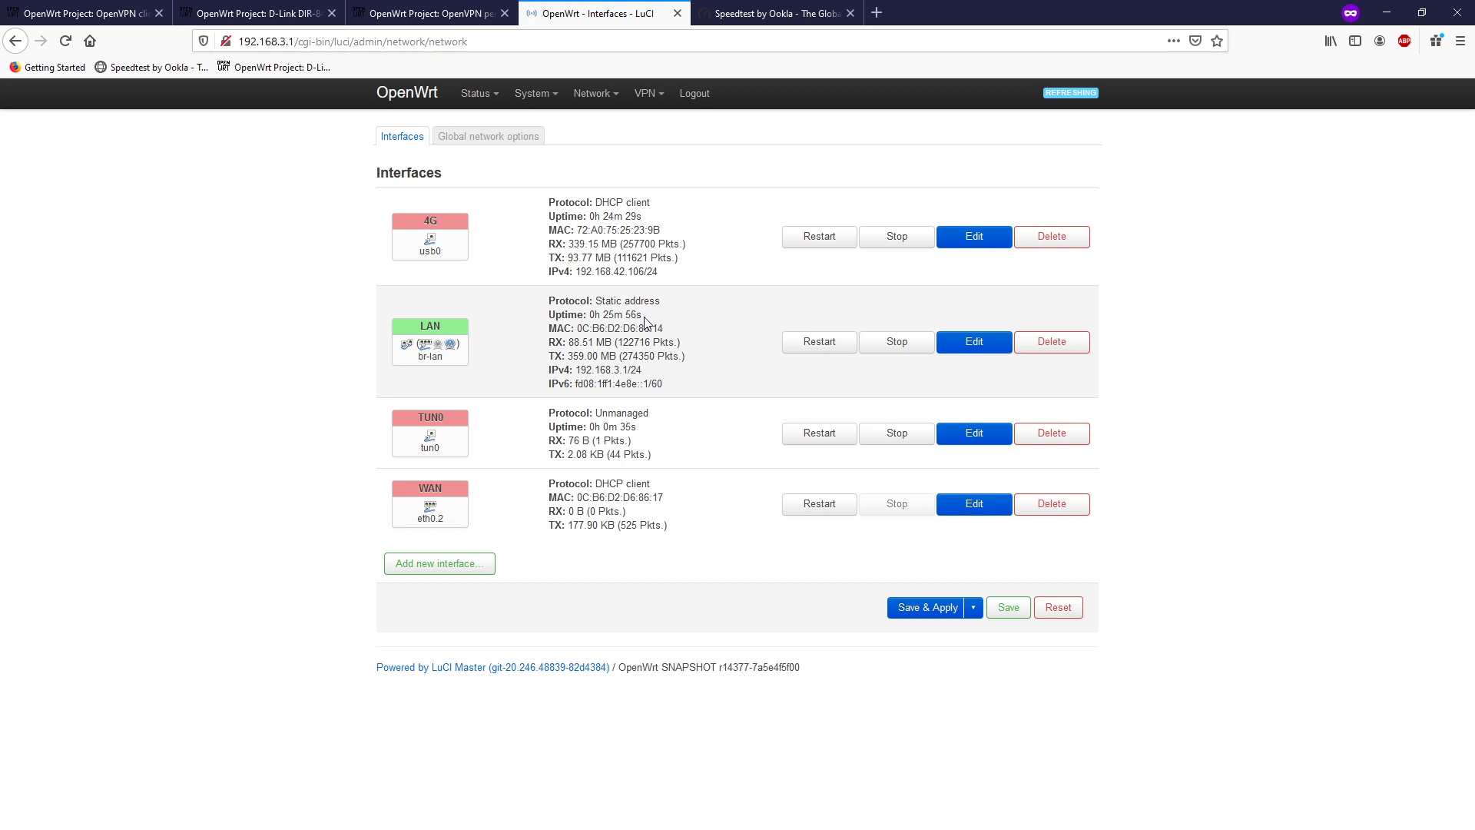
- Run an IPv4 traceroute to openwrt.org and highlight the first hop, 192.168.42.129
{"action": "mouse_move", "coordinate": [596, 93]}
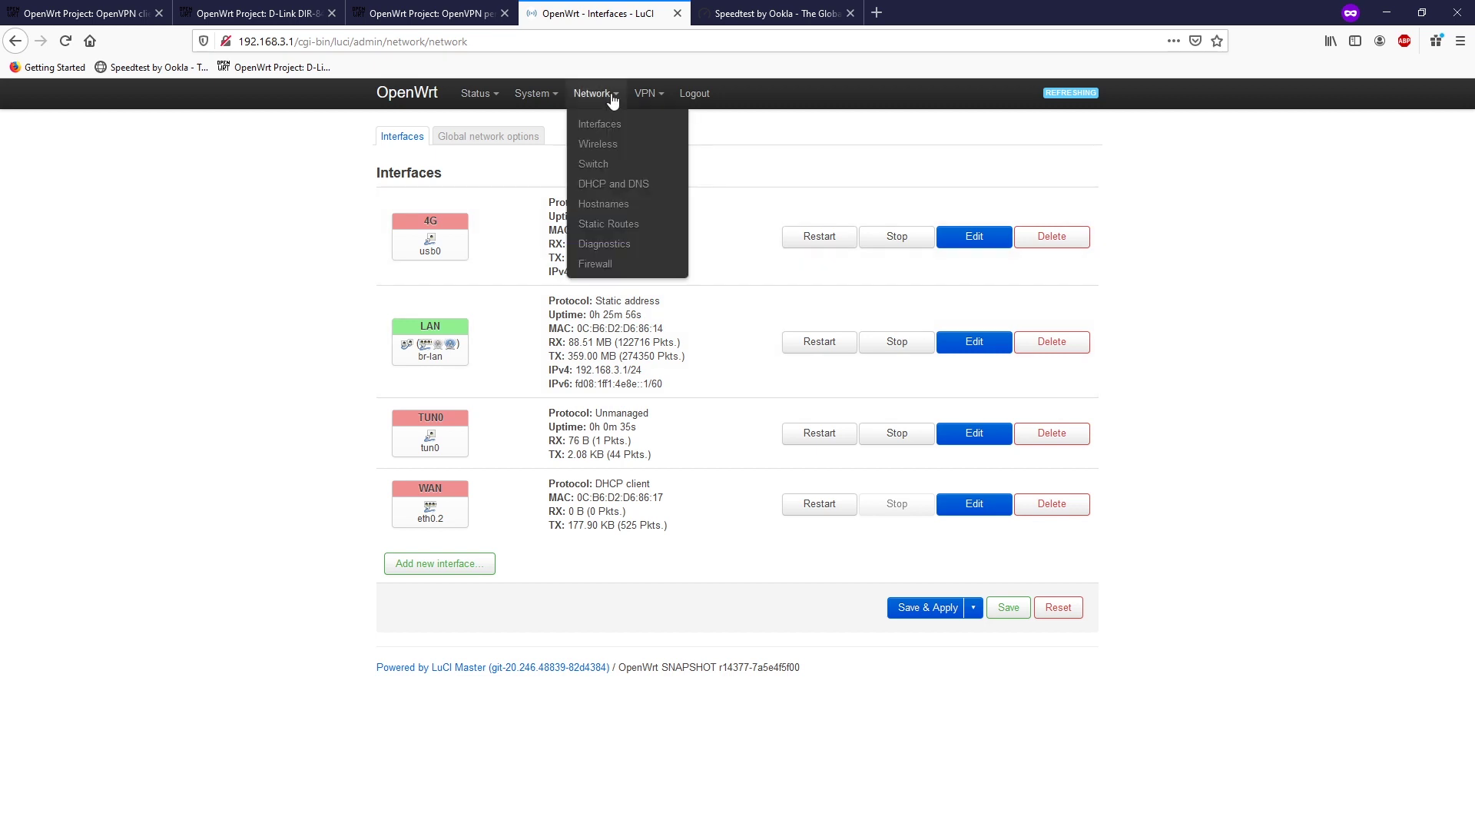
{"action": "left_click", "coordinate": [634, 257]}
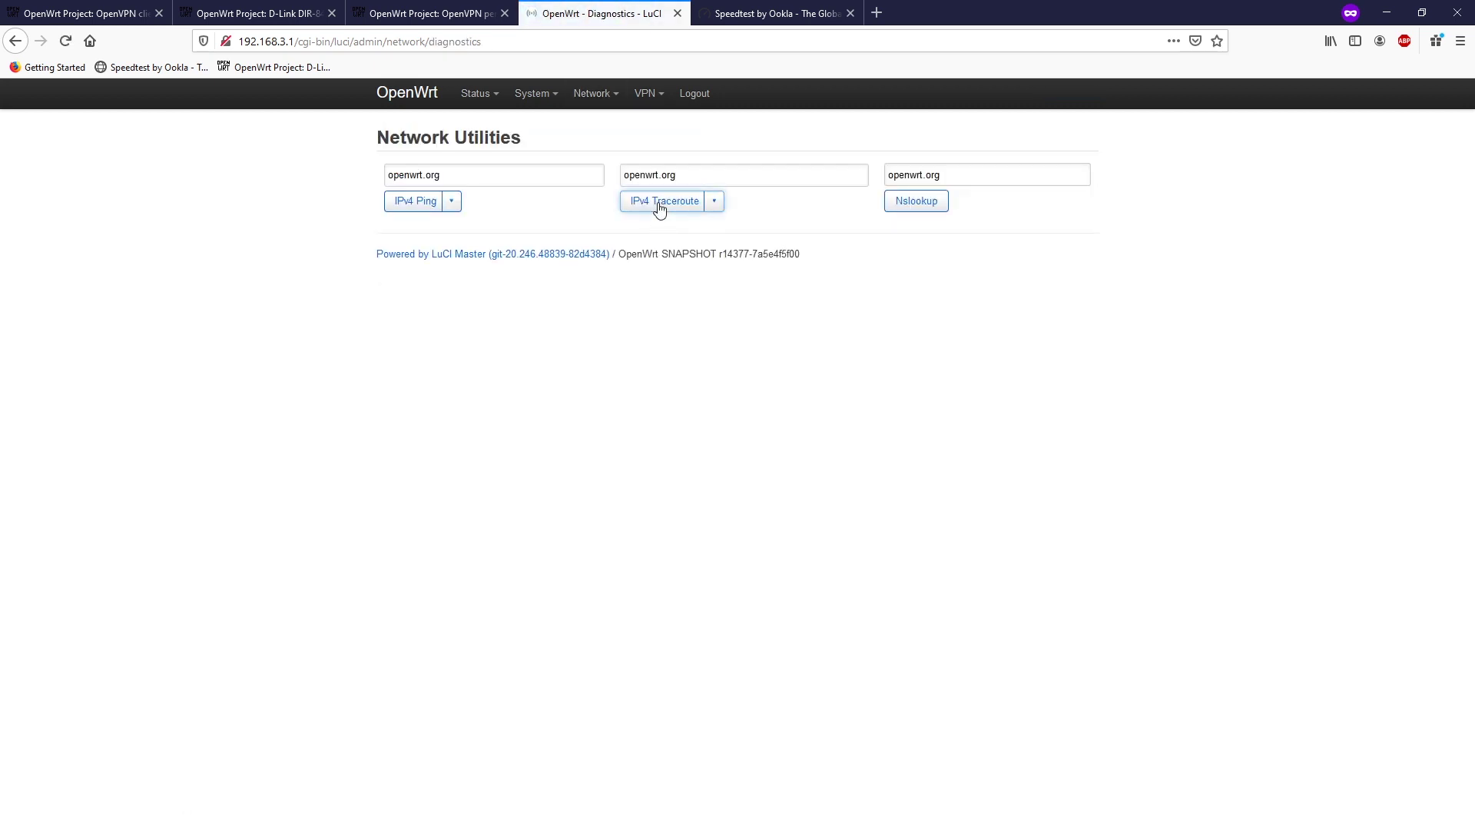
{"action": "left_click", "coordinate": [659, 202]}
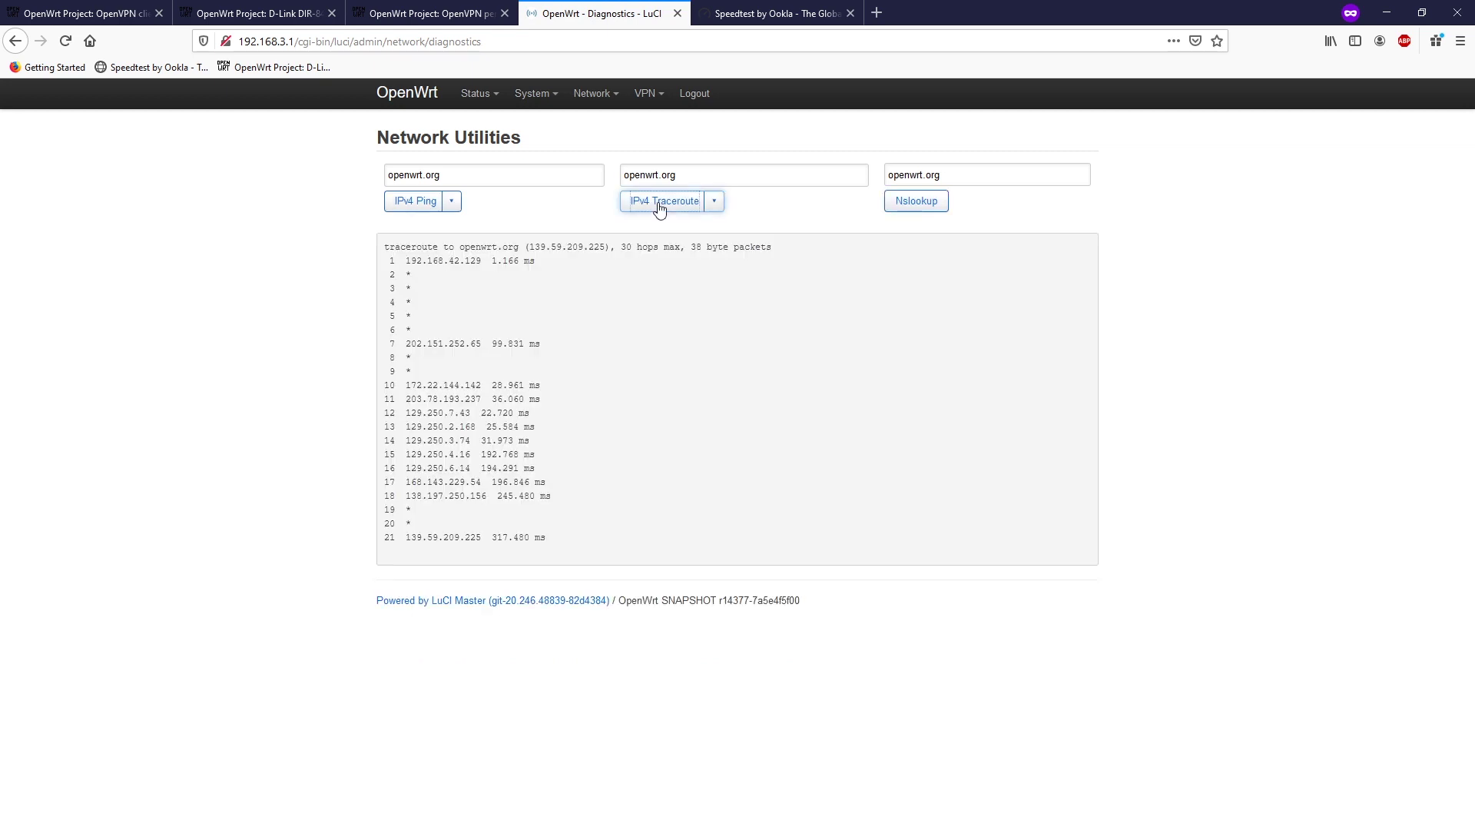
{"action": "left_click_drag", "start_coordinate": [539, 262], "coordinate": [409, 259]}
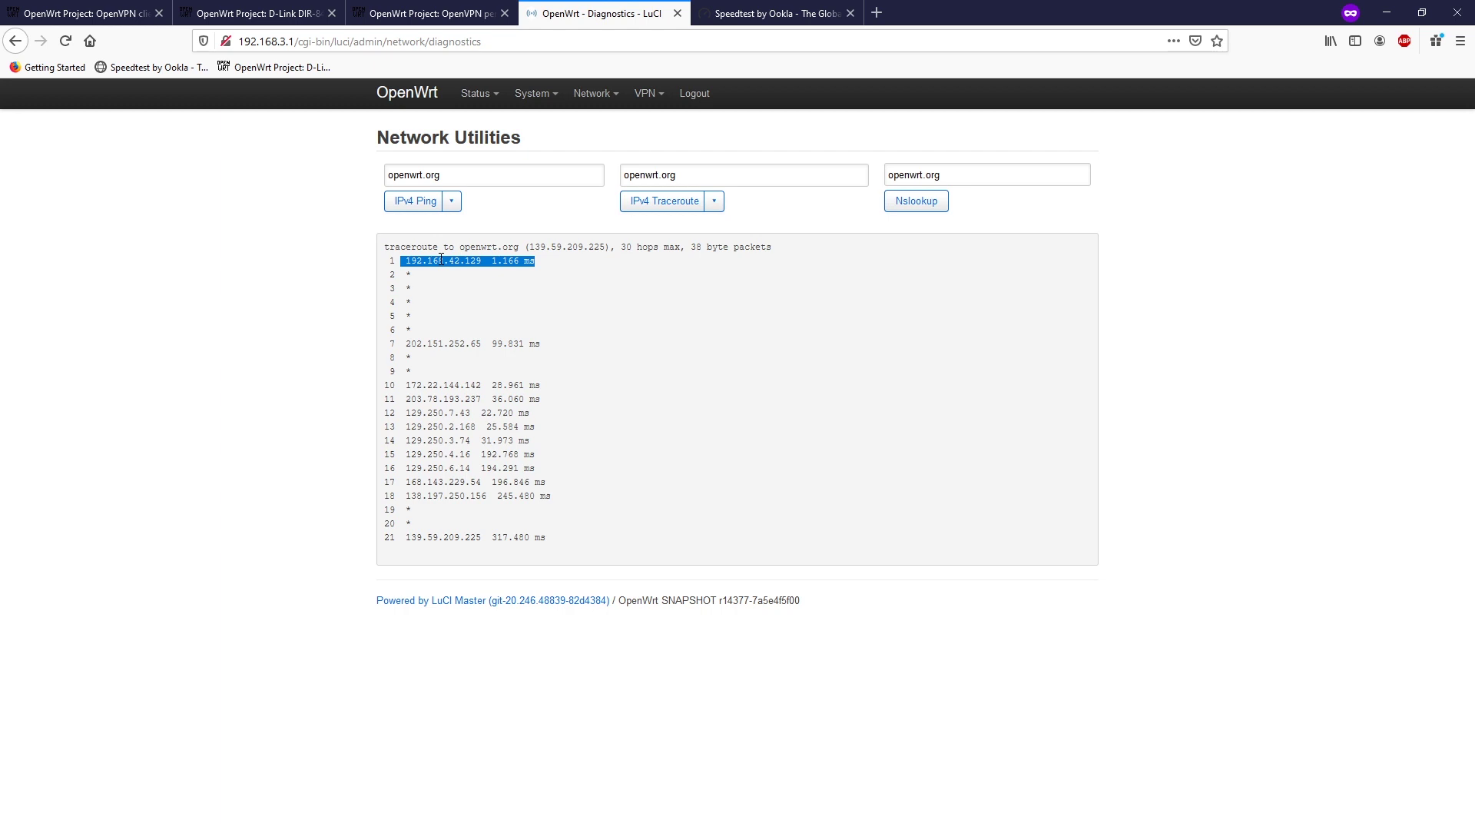
{"action": "mouse_move", "coordinate": [497, 100]}
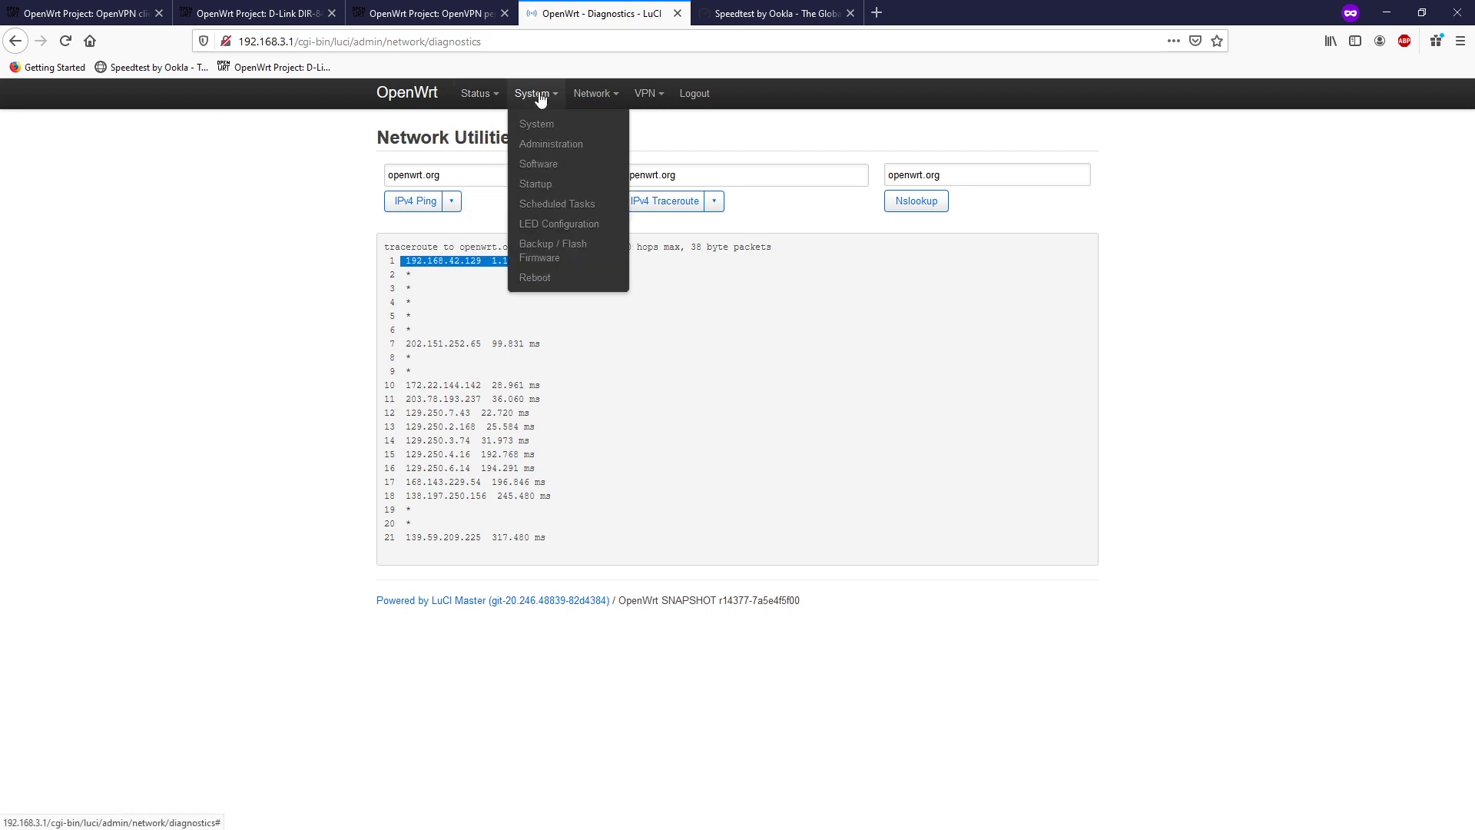
- Reboot the router and continuously ping 192.168.3.1 from Command Prompt until it replies
{"action": "left_click", "coordinate": [530, 278]}
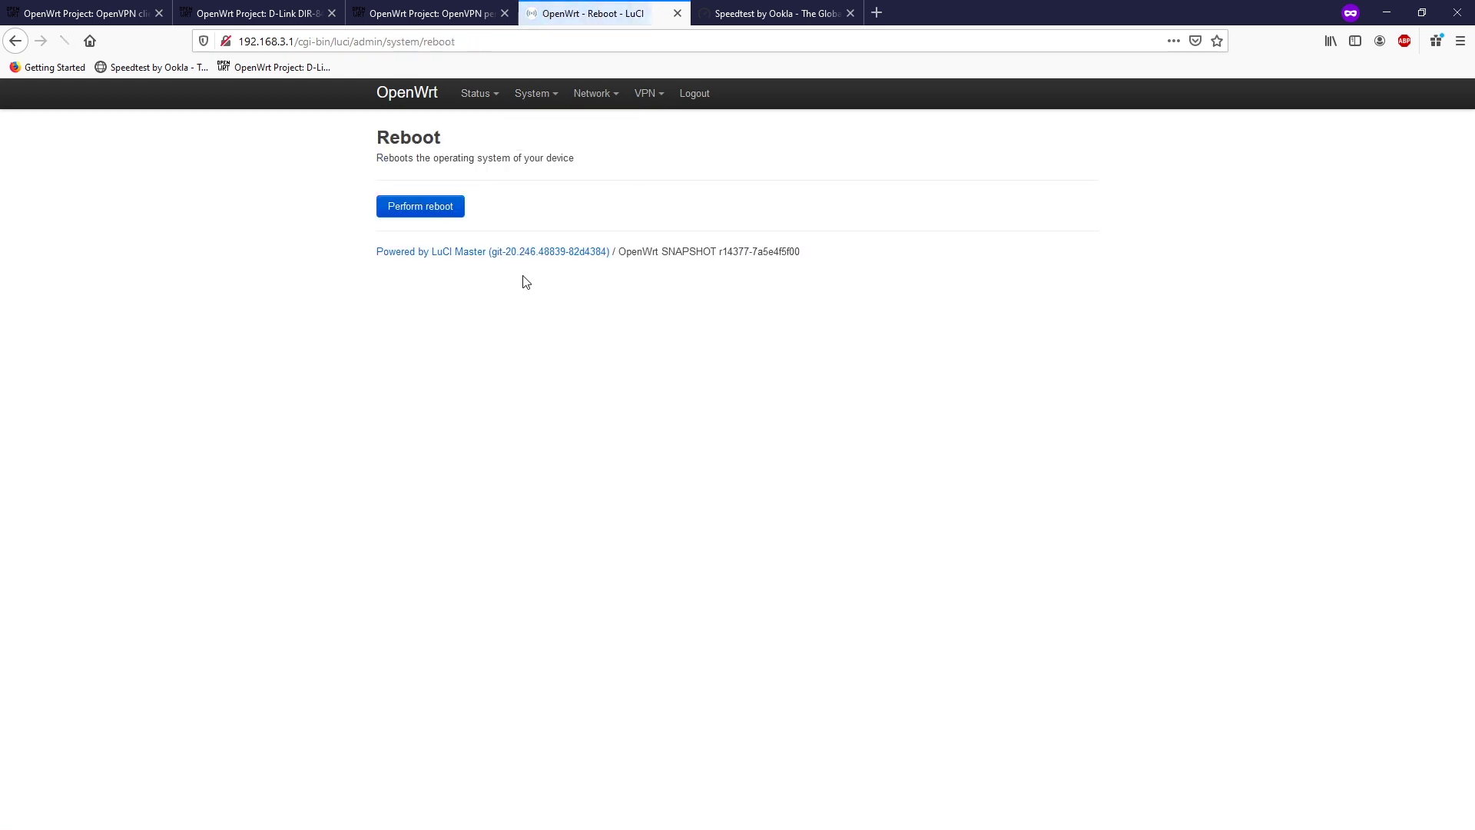
{"action": "left_click", "coordinate": [428, 210]}
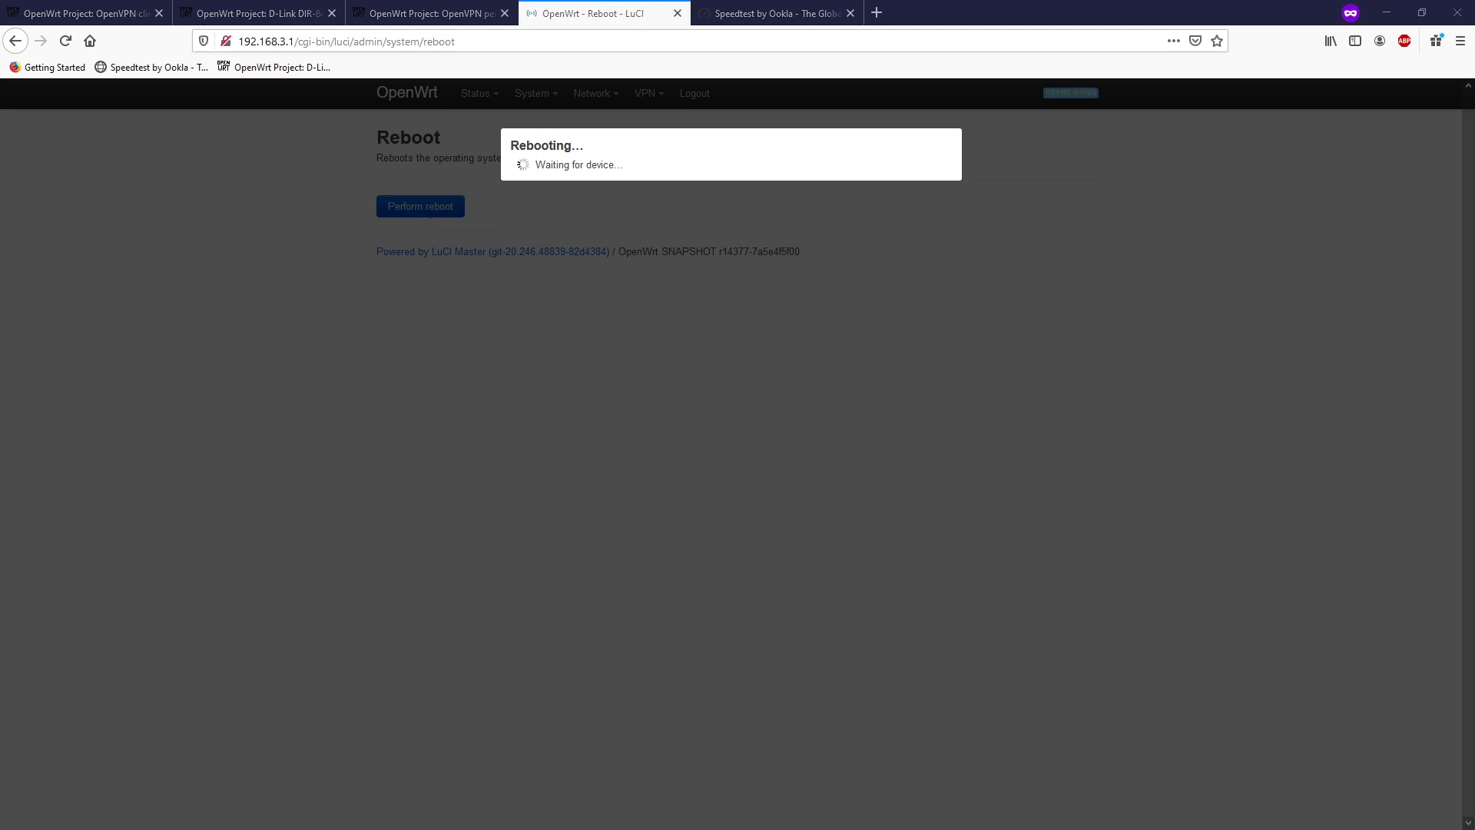
{"action": "left_click_drag", "start_coordinate": [729, 241], "coordinate": [539, 310]}
{"action": "type", "text": "p"}
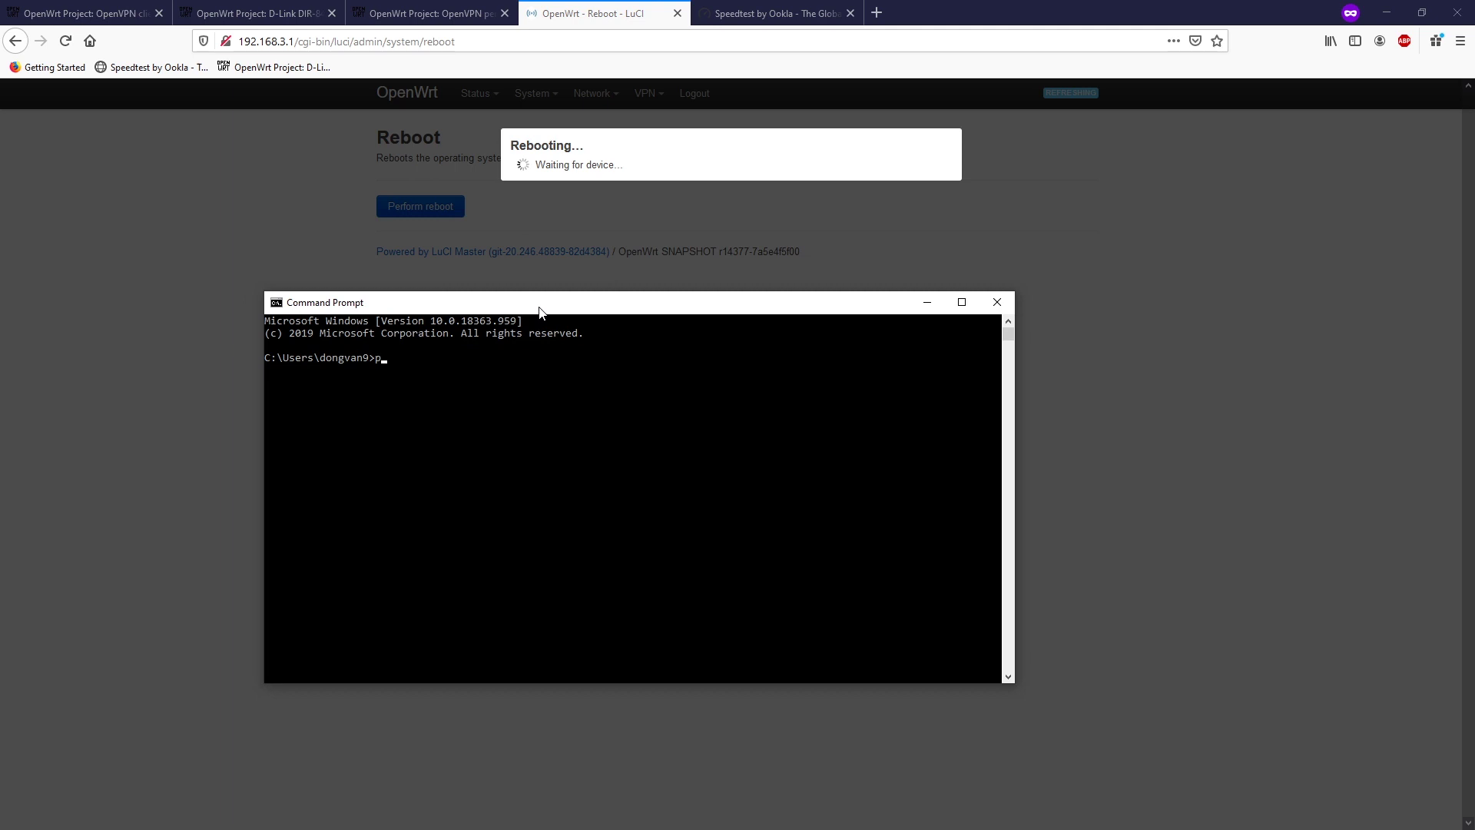
{"action": "type", "text": "ing 192.168.3.1 -t"}
{"action": "key", "text": "Return"}
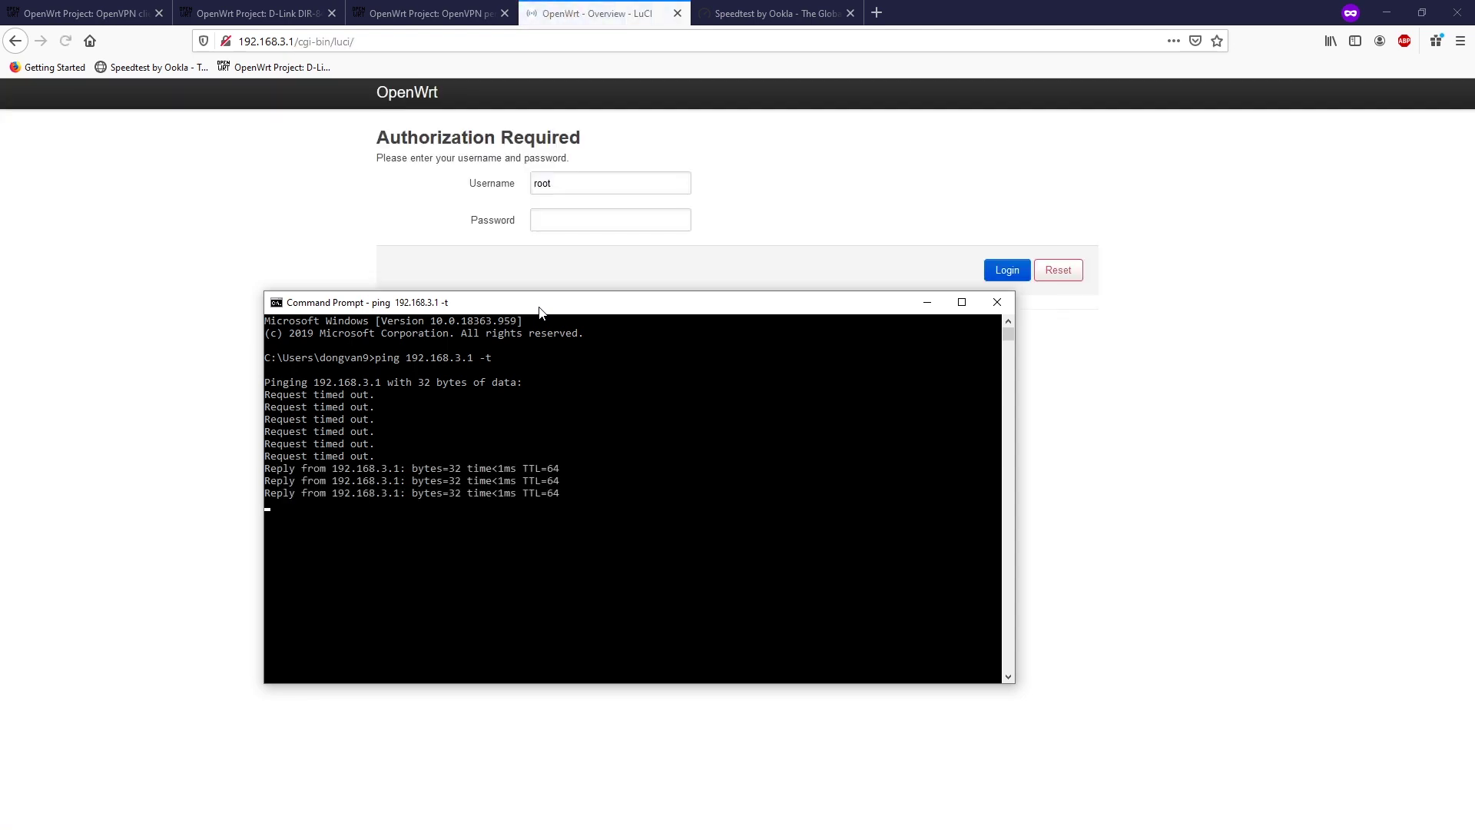
- Log back in as root with the saved password and open Network > Interfaces
{"action": "left_click", "coordinate": [905, 235]}
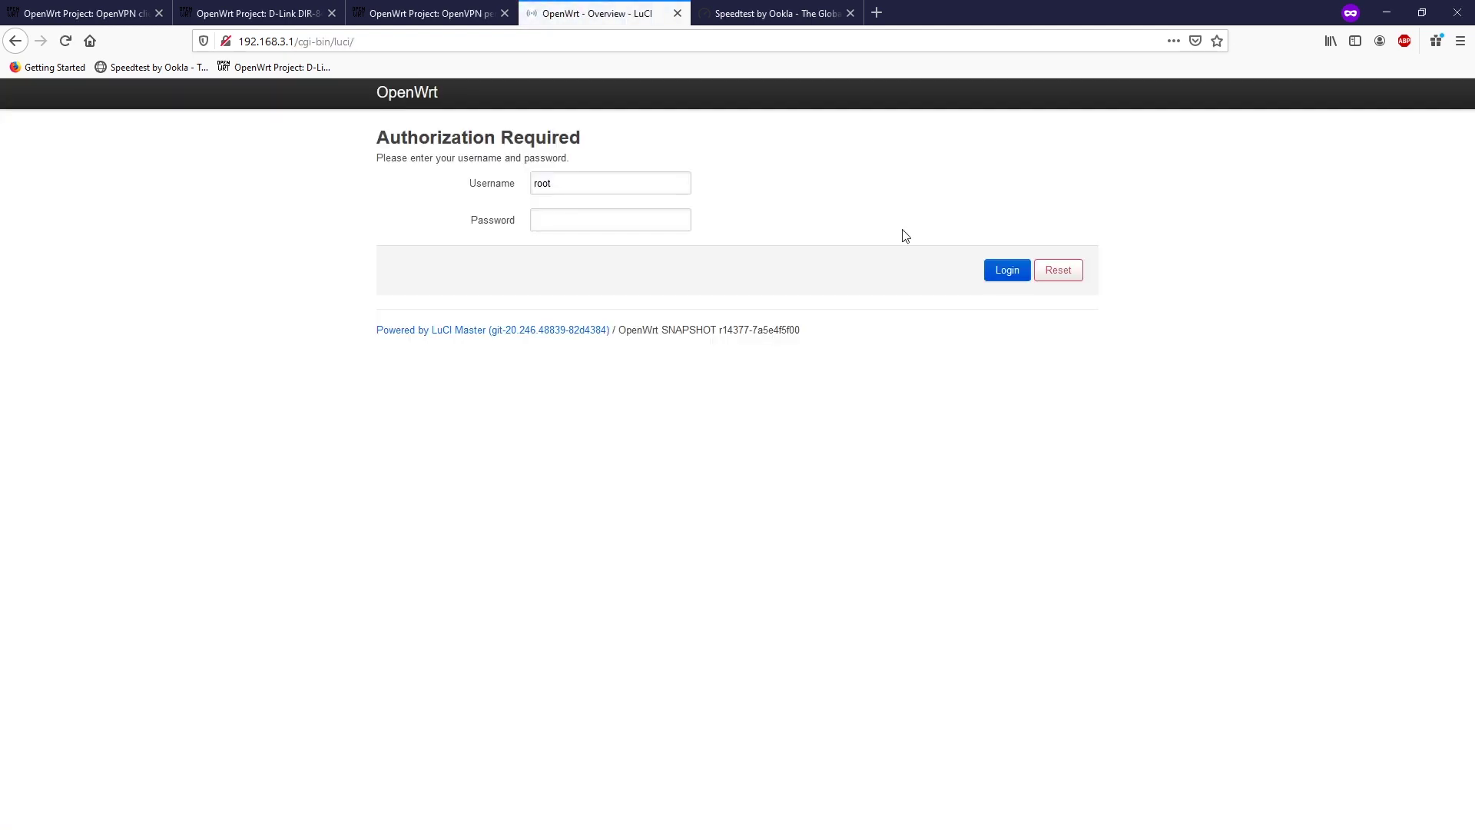
{"action": "left_click", "coordinate": [571, 219]}
{"action": "left_click", "coordinate": [571, 239]}
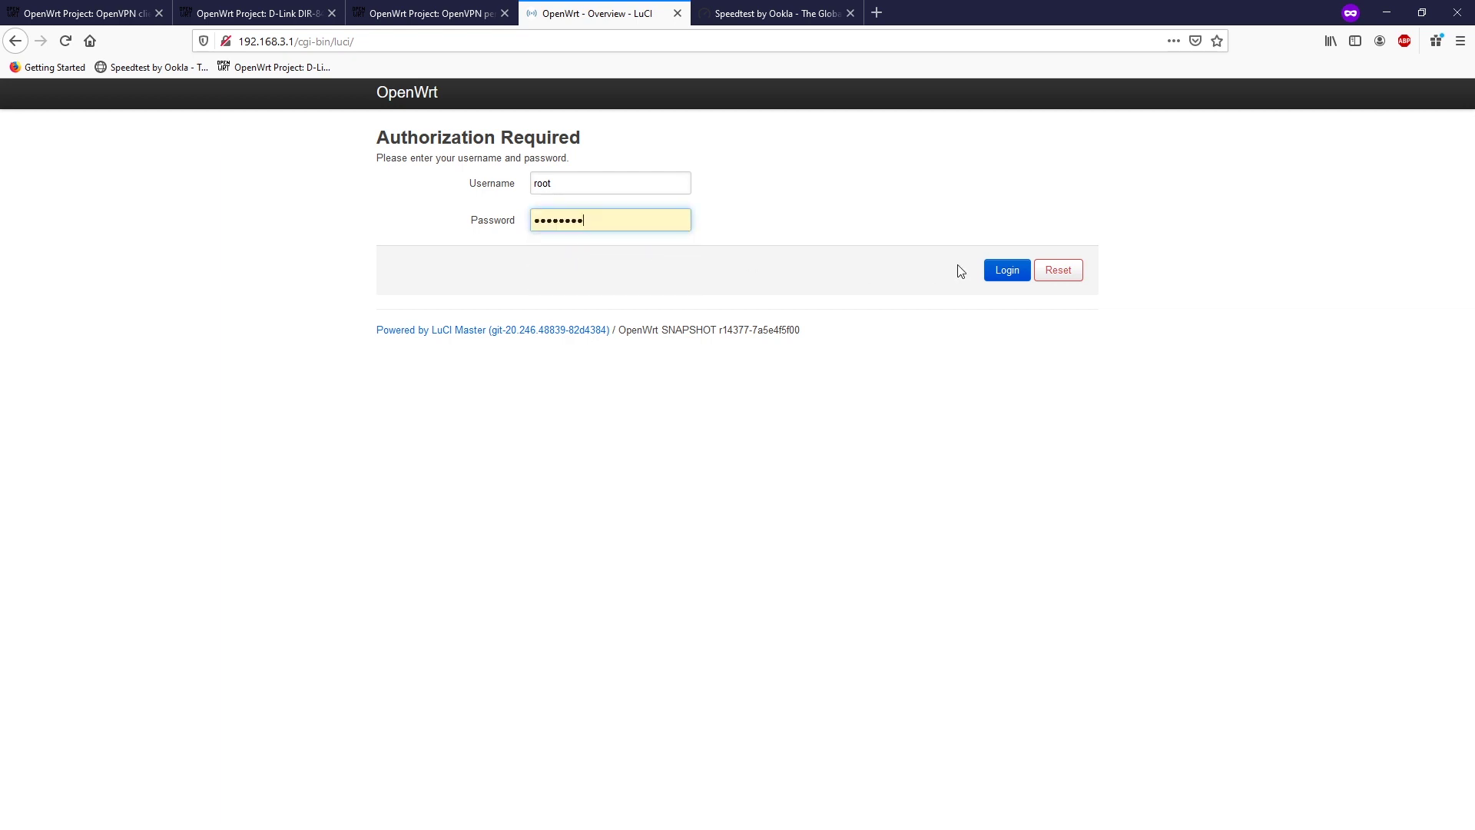
{"action": "left_click", "coordinate": [1004, 271]}
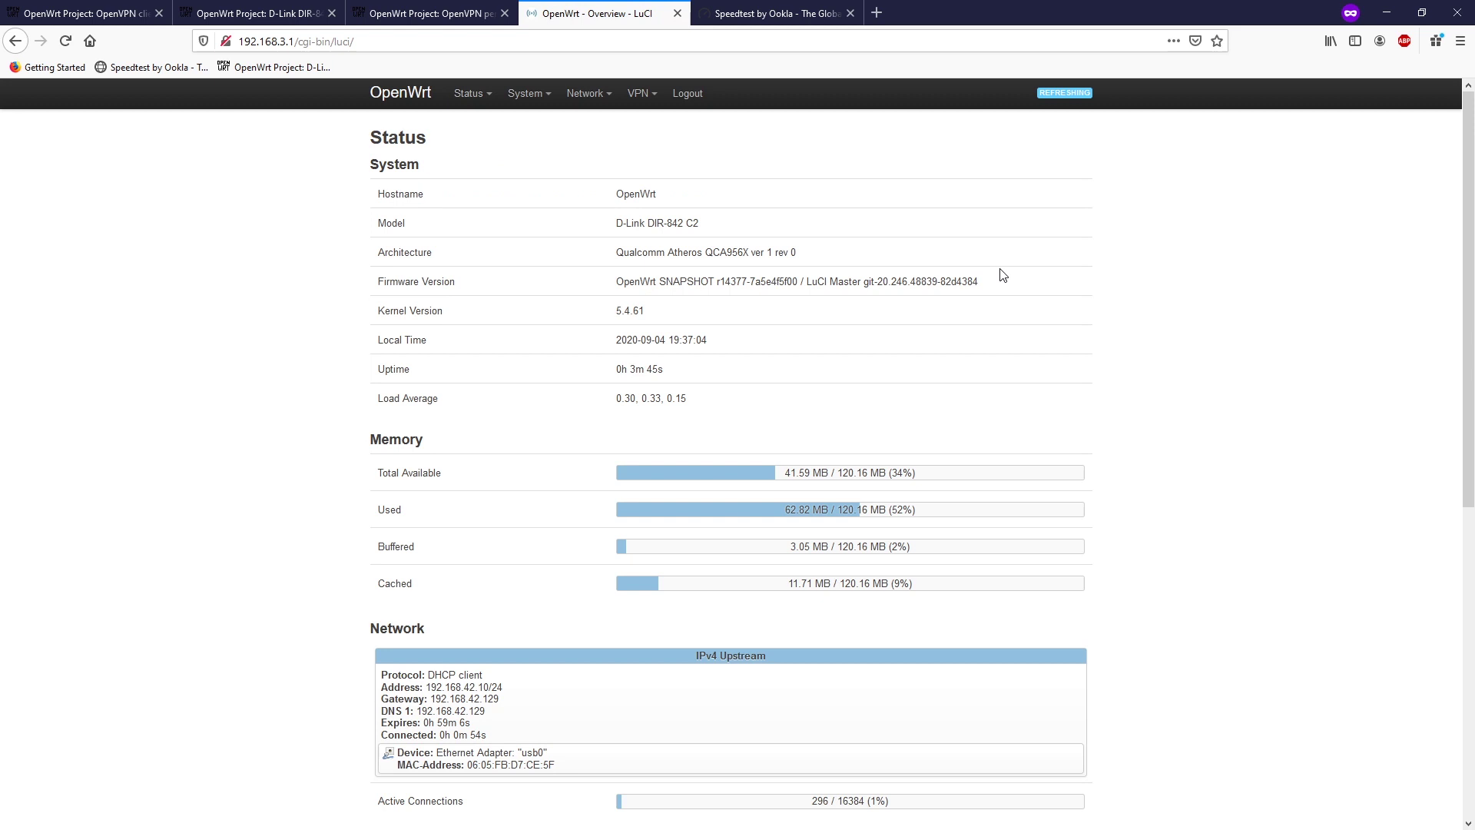
{"action": "mouse_move", "coordinate": [589, 93]}
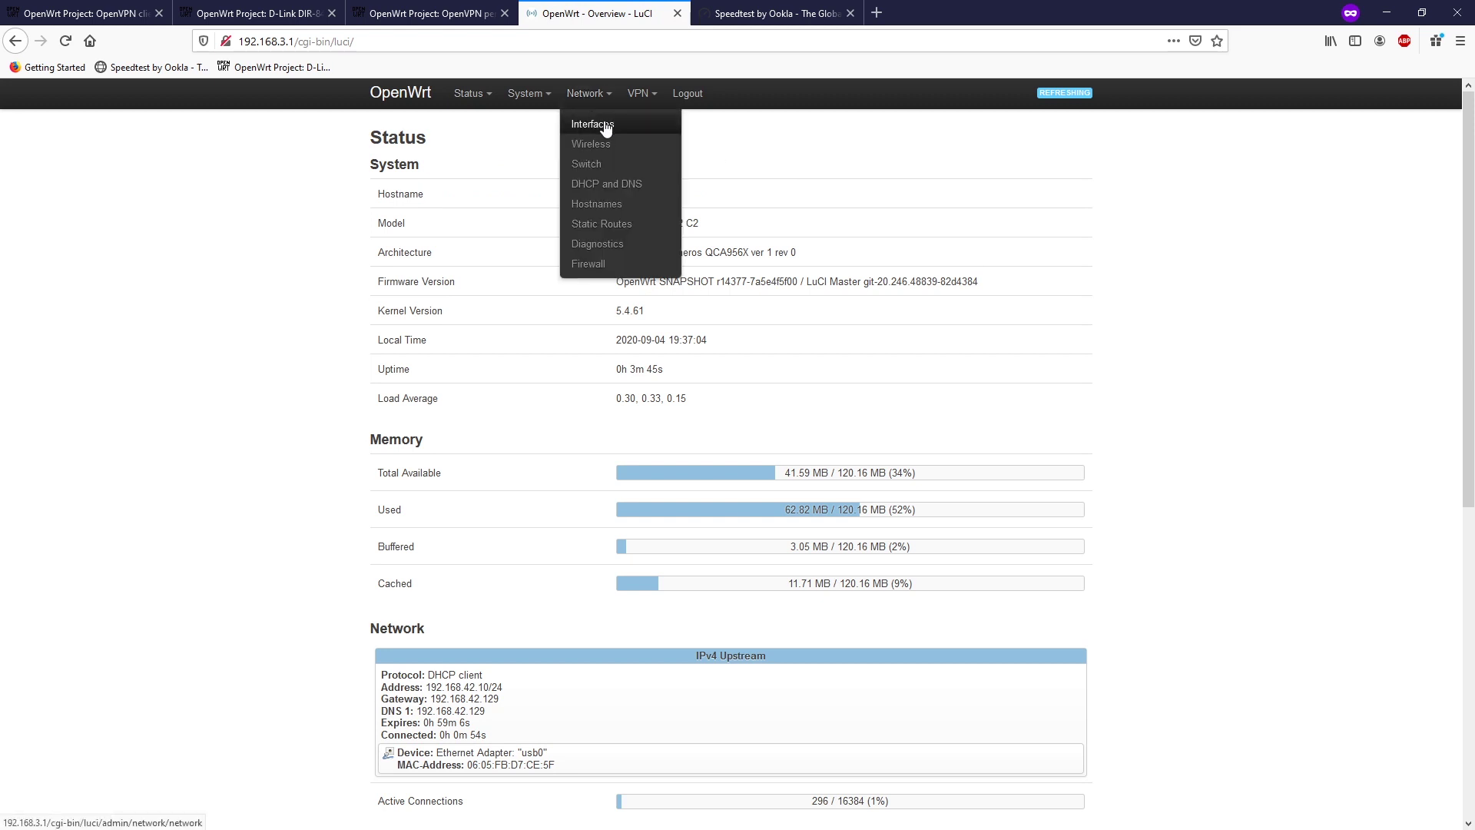
{"action": "left_click", "coordinate": [606, 125]}
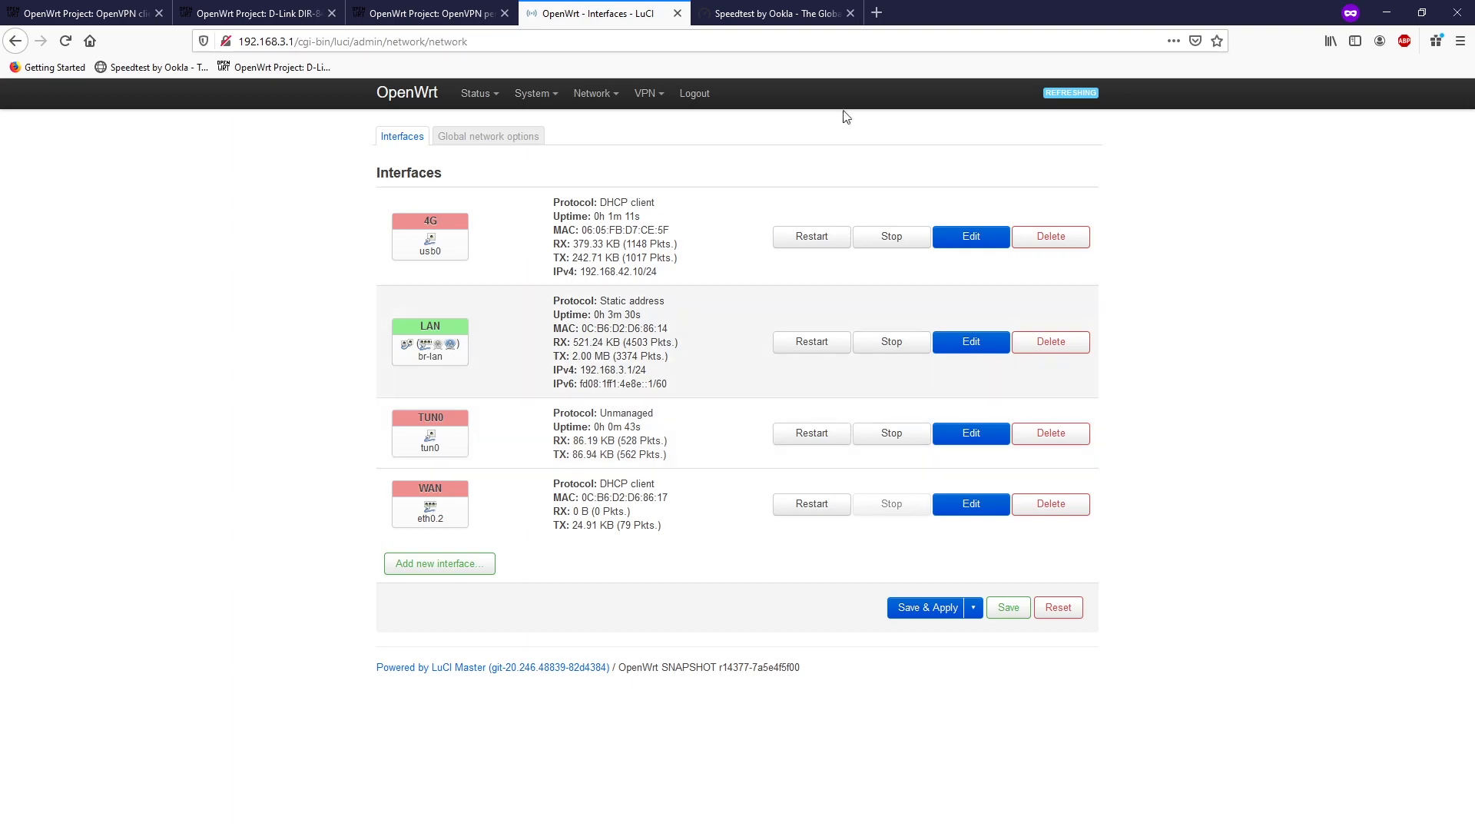
- Run a speedtest.net test in a new tab: 98 ms ping, 7.19 Mbps down, 2.20 Mbps up
{"action": "left_click", "coordinate": [877, 13]}
{"action": "type", "text": "spe"}
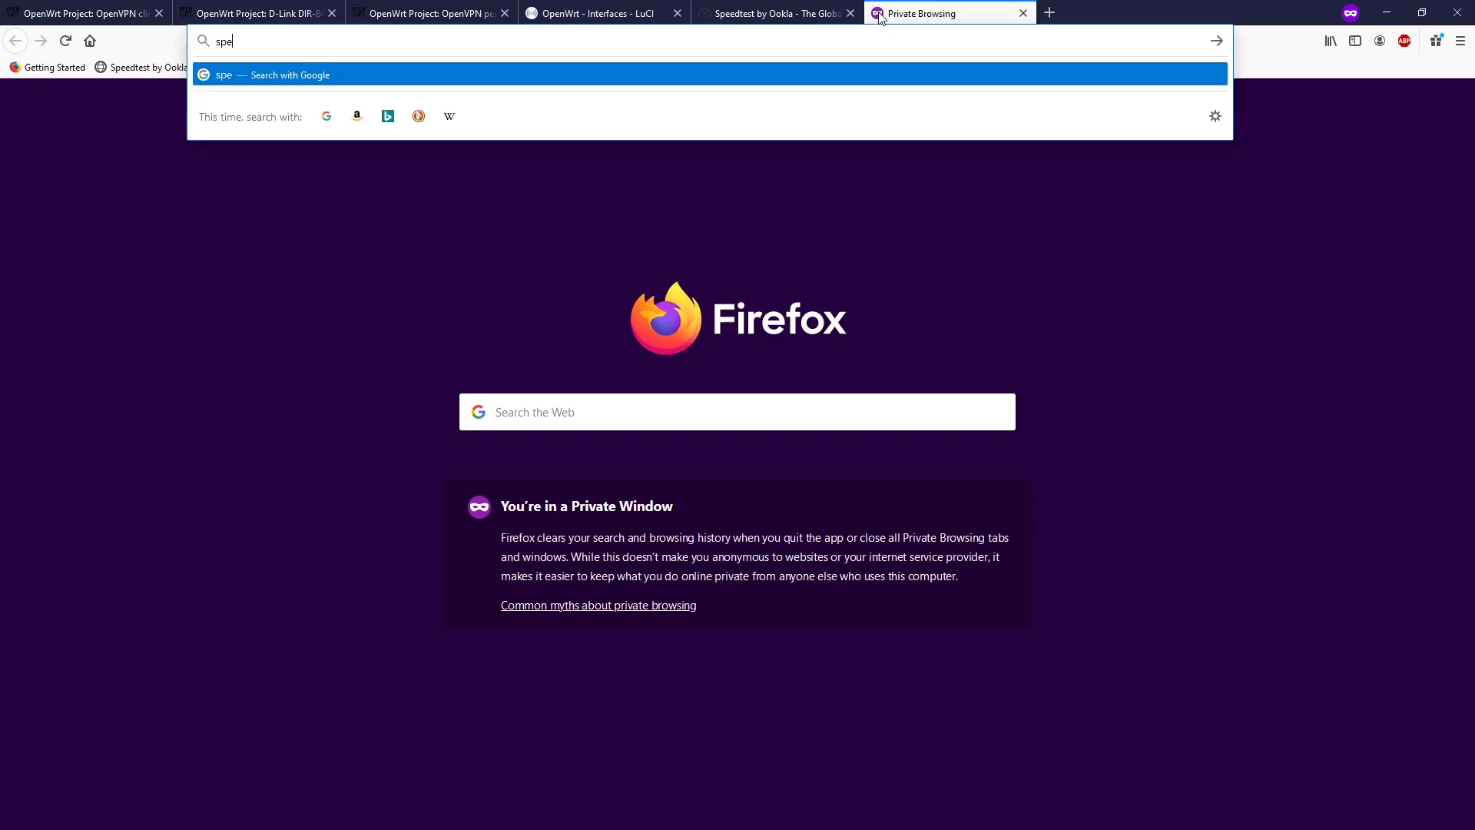
{"action": "type", "text": "edtest.net"}
{"action": "key", "text": "Return"}
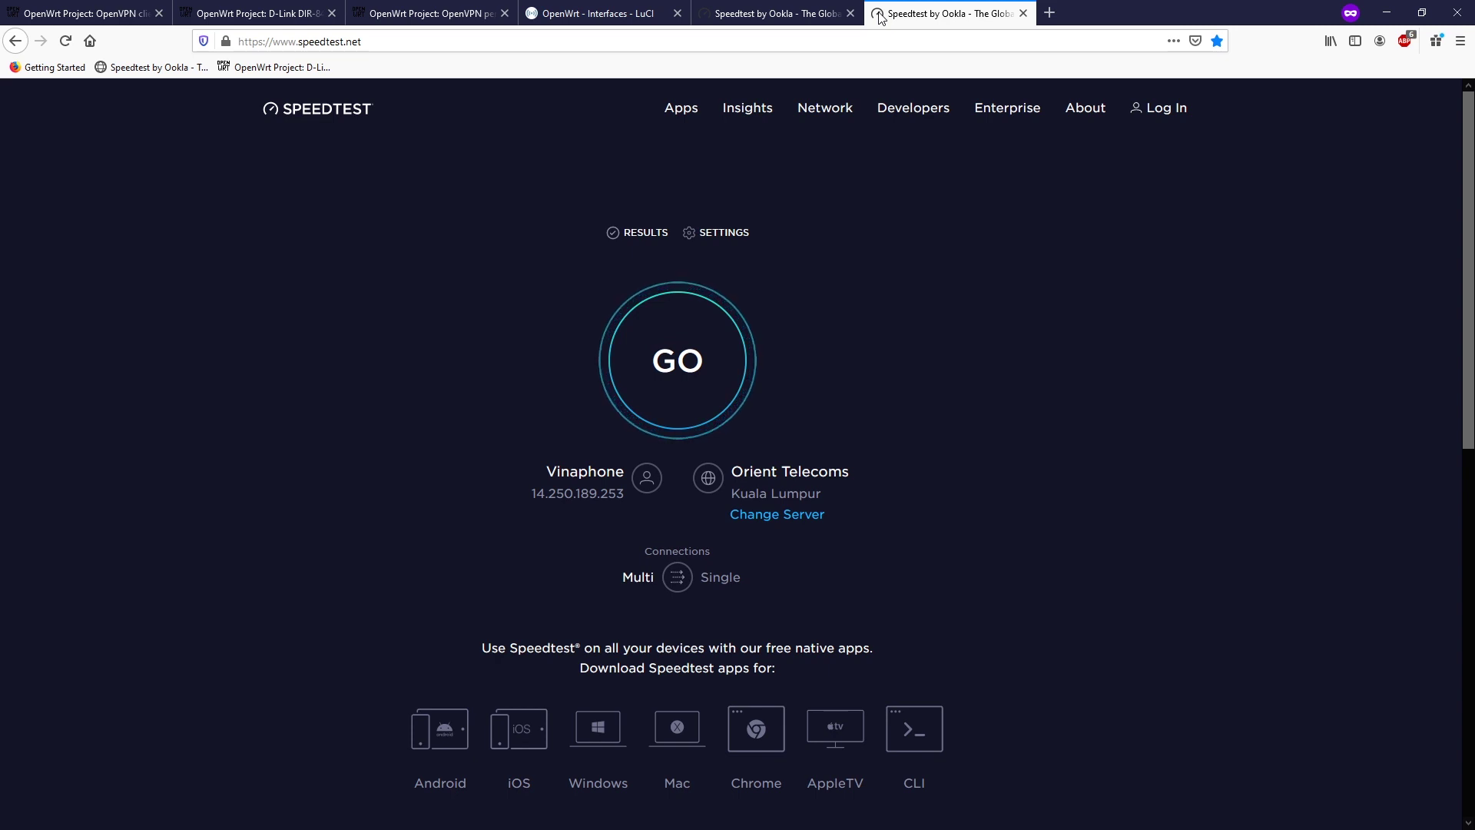
{"action": "left_click", "coordinate": [711, 373]}
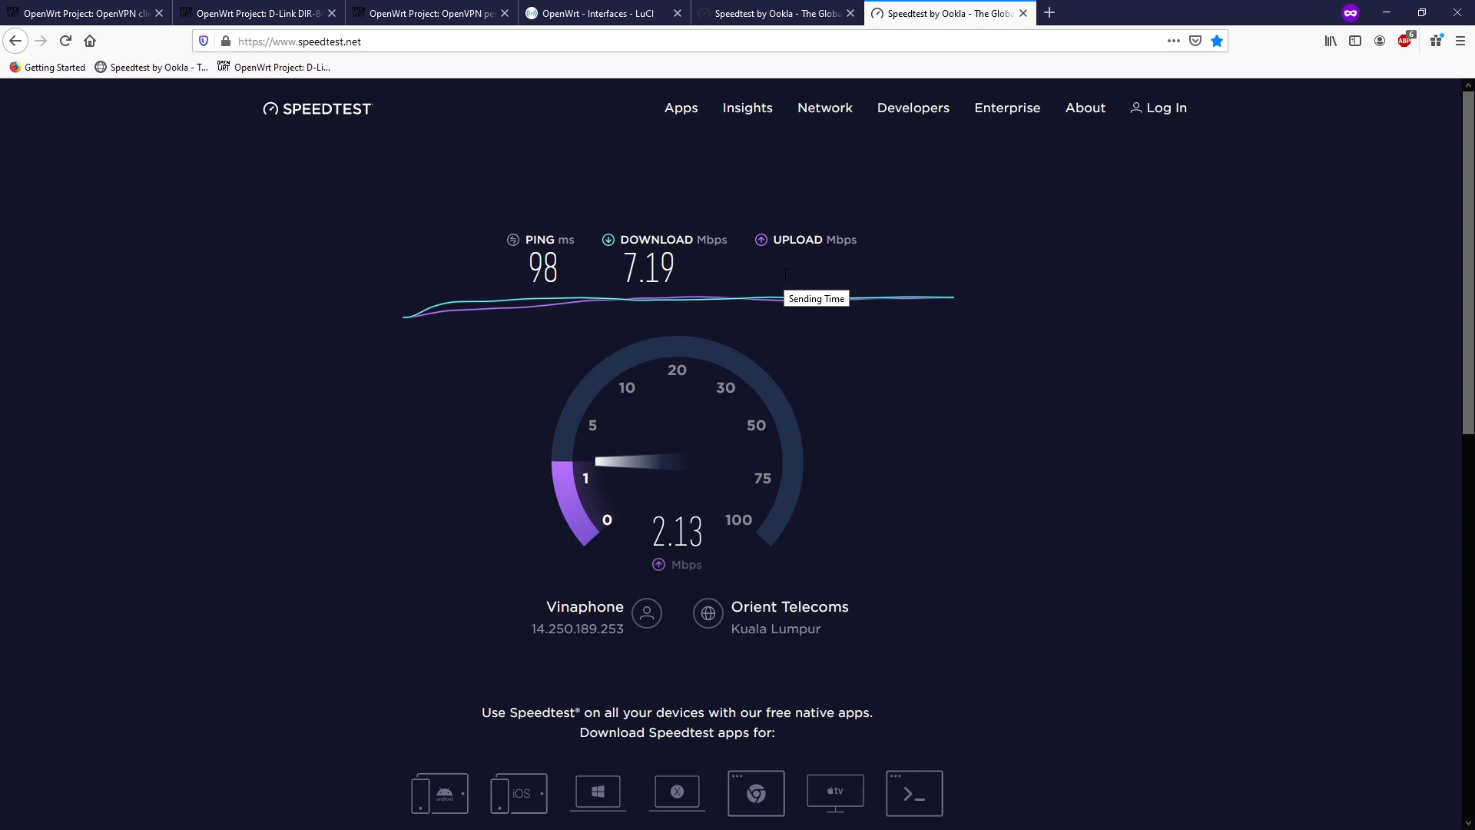
{"action": "left_click", "coordinate": [584, 9]}
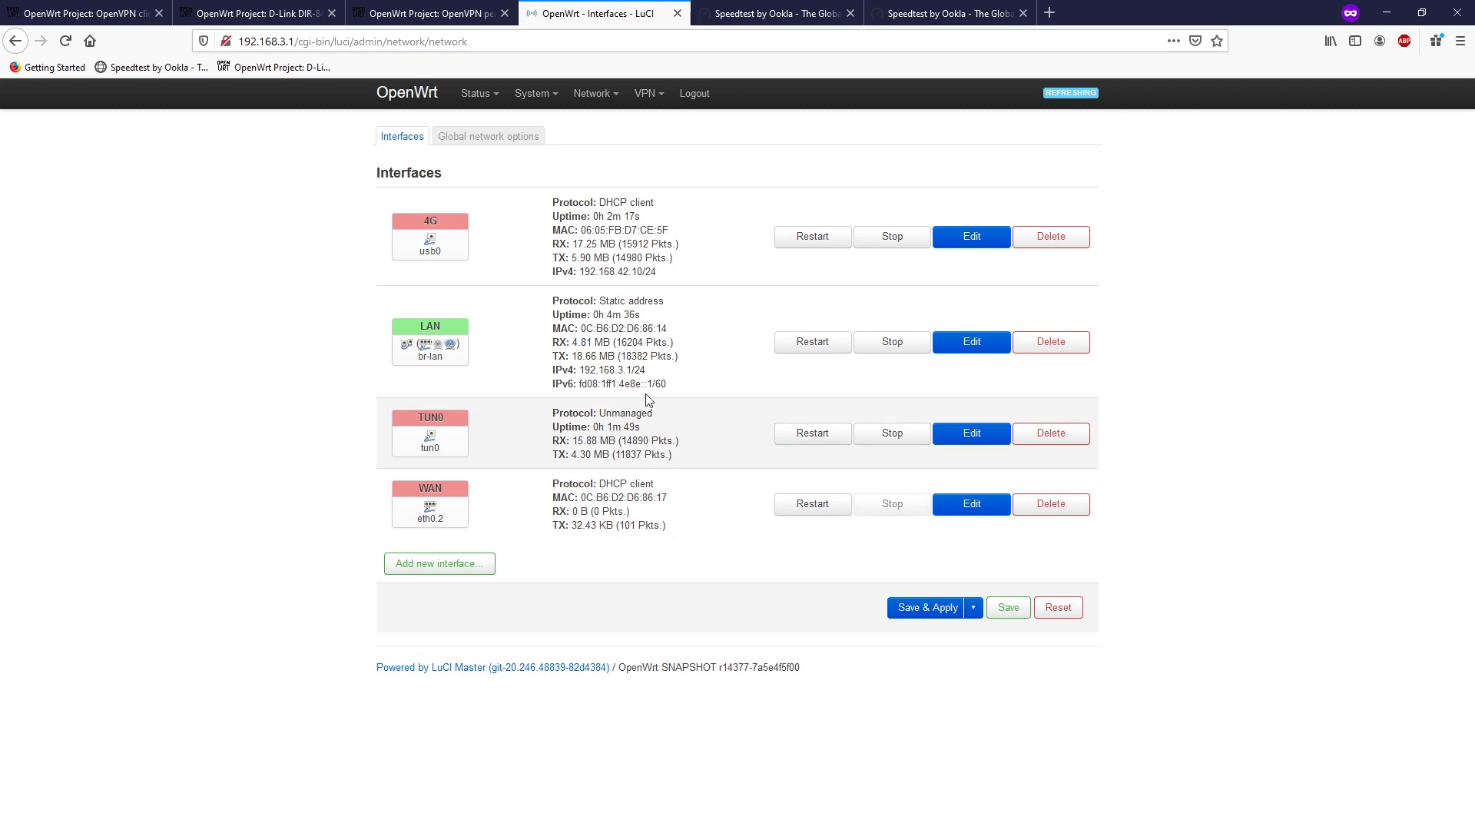
- Rerun the IPv4 traceroute to openwrt.org and highlight the new first hop, 10.8.0.1
{"action": "mouse_move", "coordinate": [585, 90]}
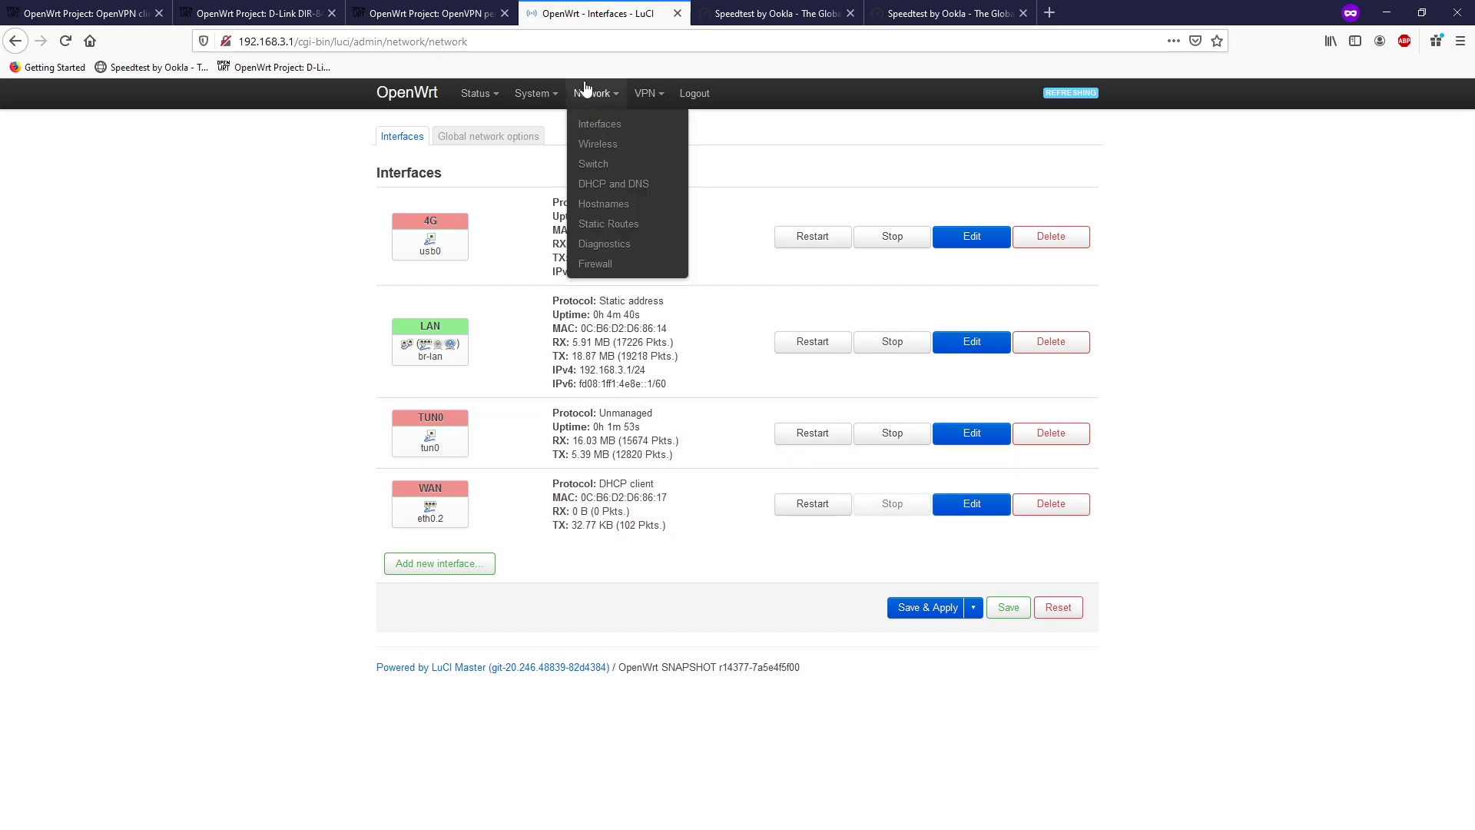
{"action": "left_click", "coordinate": [608, 246]}
{"action": "left_click", "coordinate": [658, 203]}
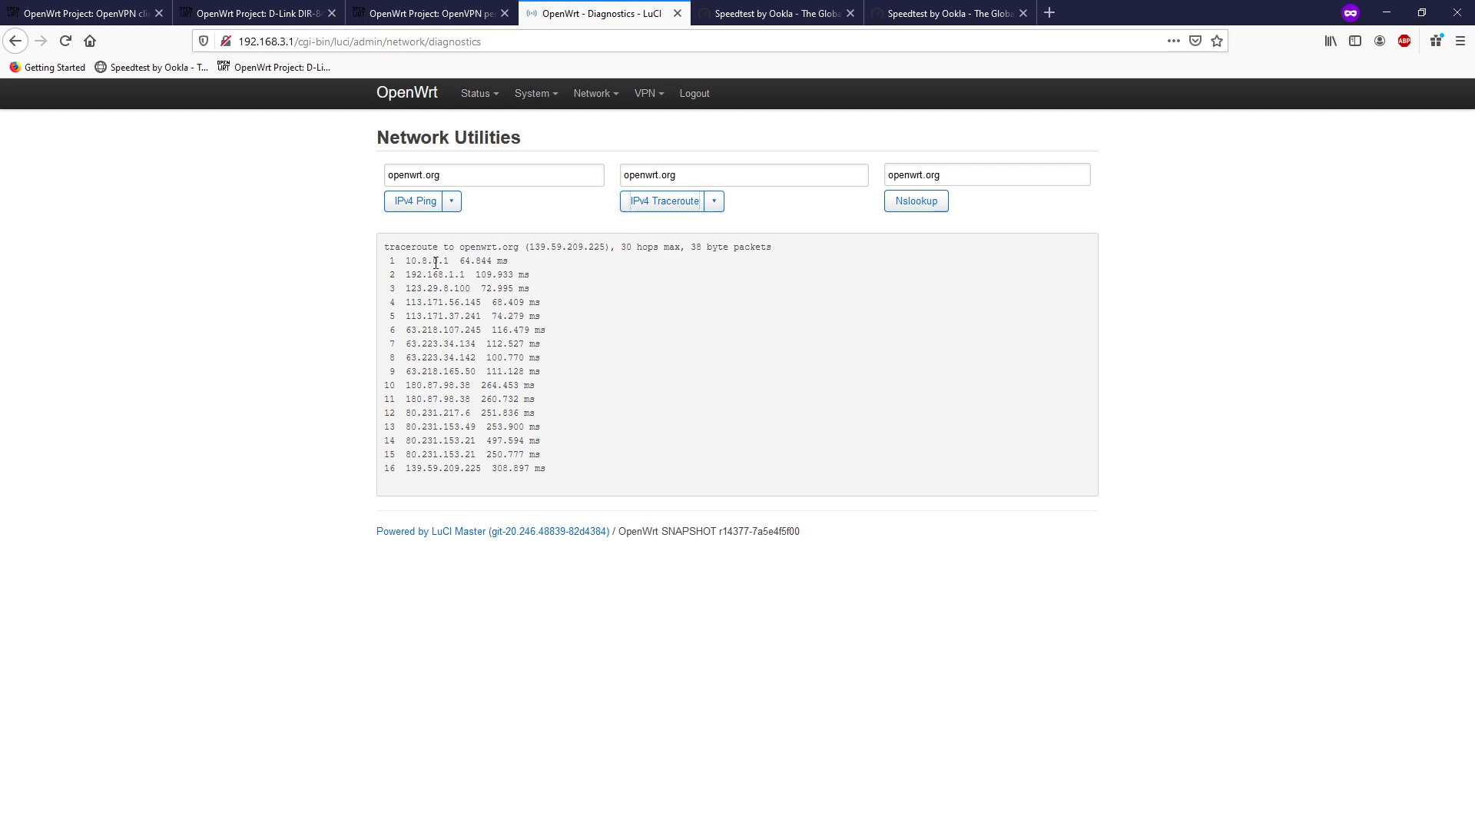
{"action": "left_click_drag", "start_coordinate": [454, 261], "coordinate": [408, 261]}
- Open the System Log, scroll to the OpenVPN entries and highlight the tun0 initialization lines
{"action": "mouse_move", "coordinate": [486, 100]}
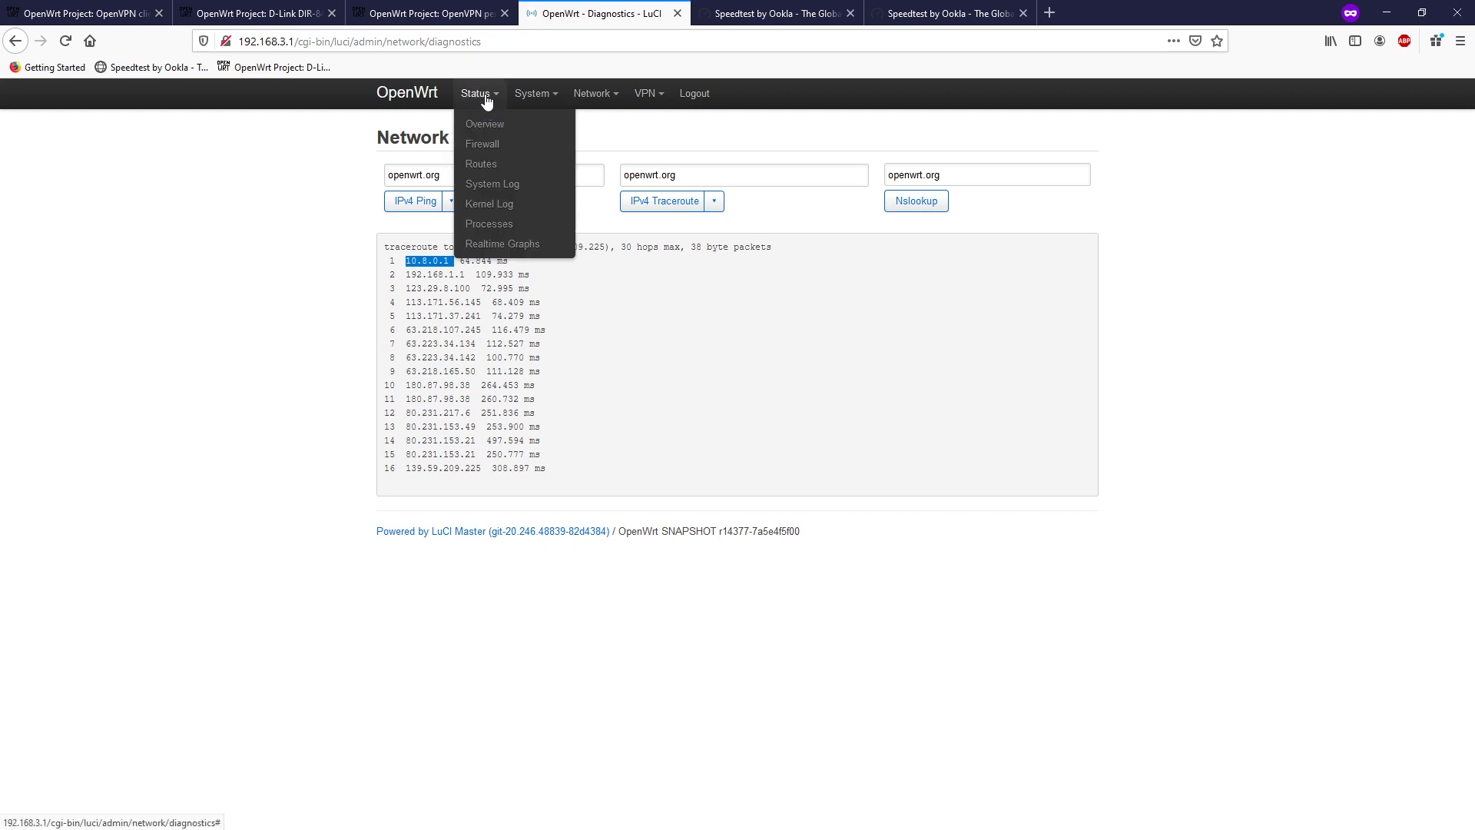
{"action": "left_click", "coordinate": [496, 191]}
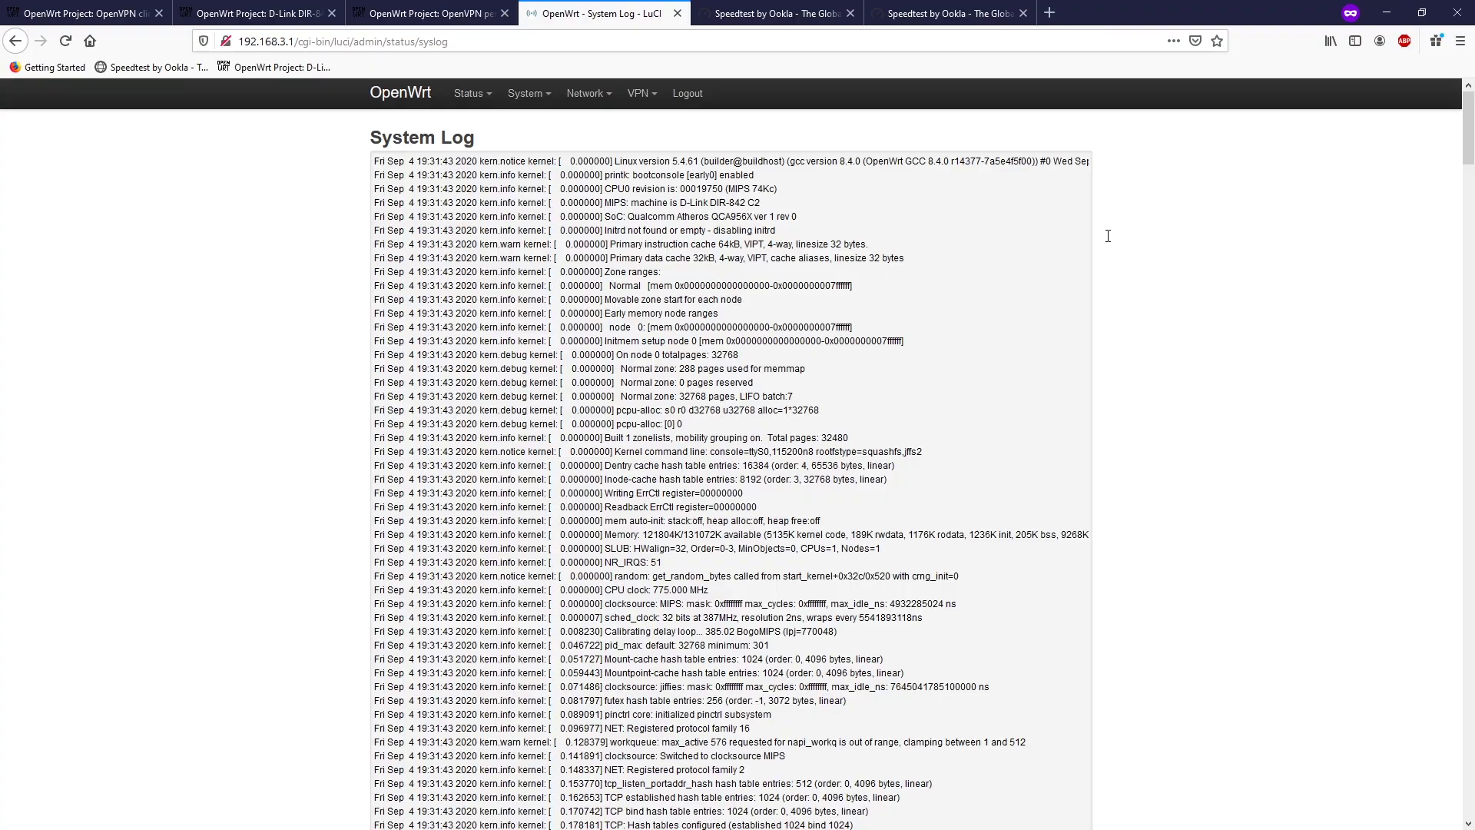
{"action": "left_click_drag", "start_coordinate": [1464, 129], "coordinate": [1460, 791]}
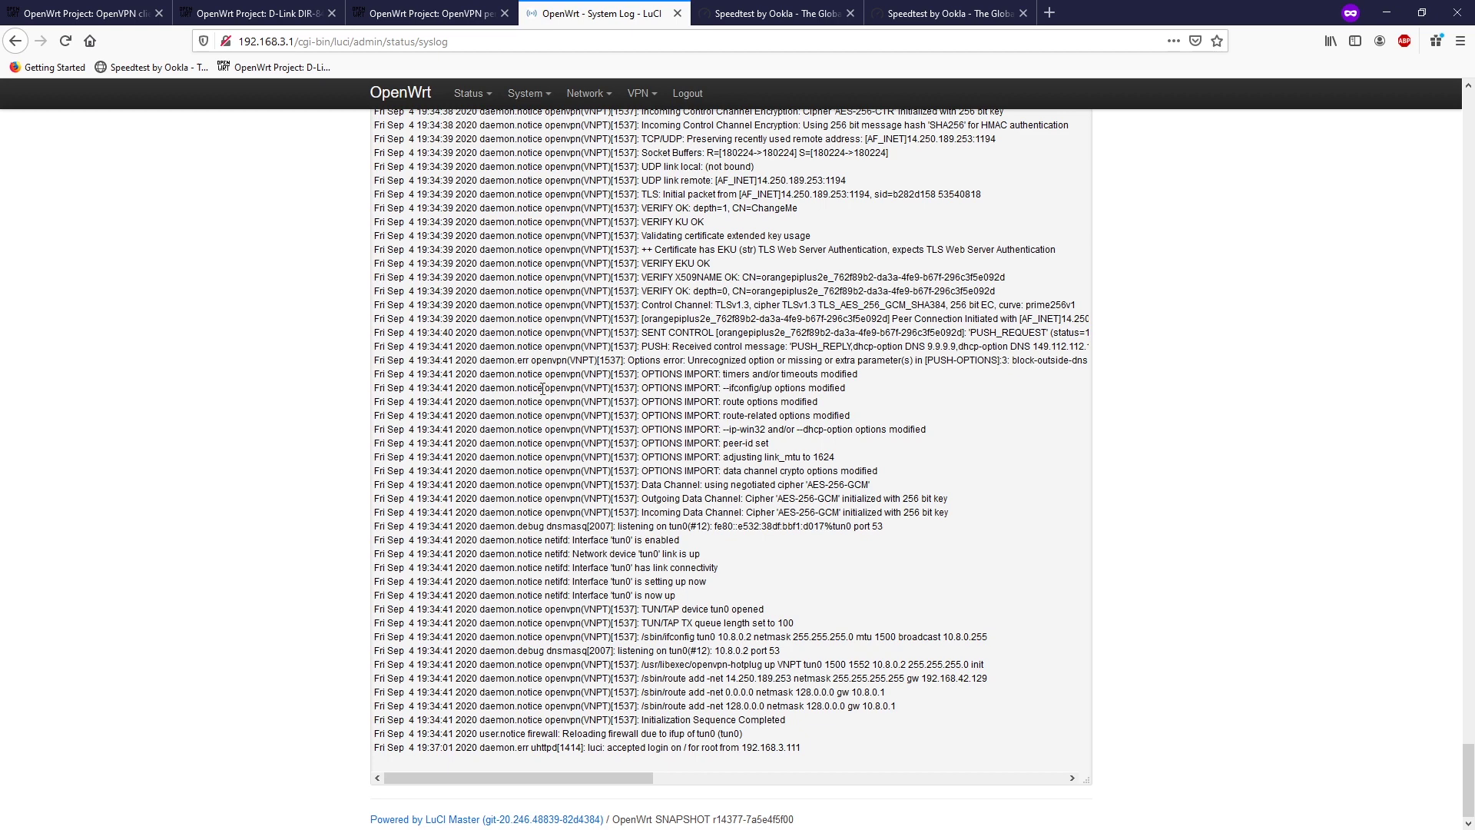
{"action": "left_click_drag", "start_coordinate": [543, 388], "coordinate": [953, 594]}
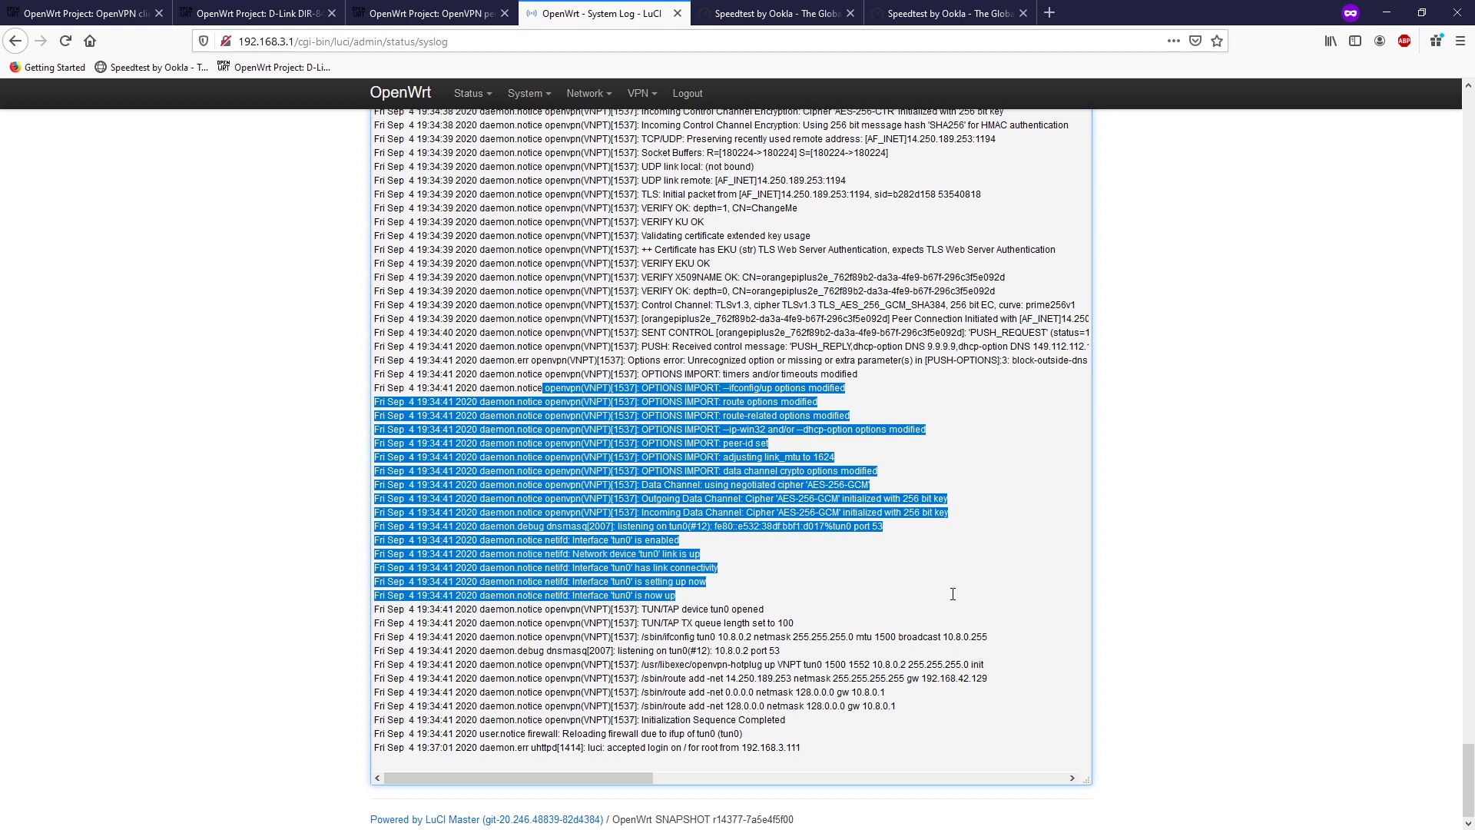
{"action": "left_click", "coordinate": [675, 643]}
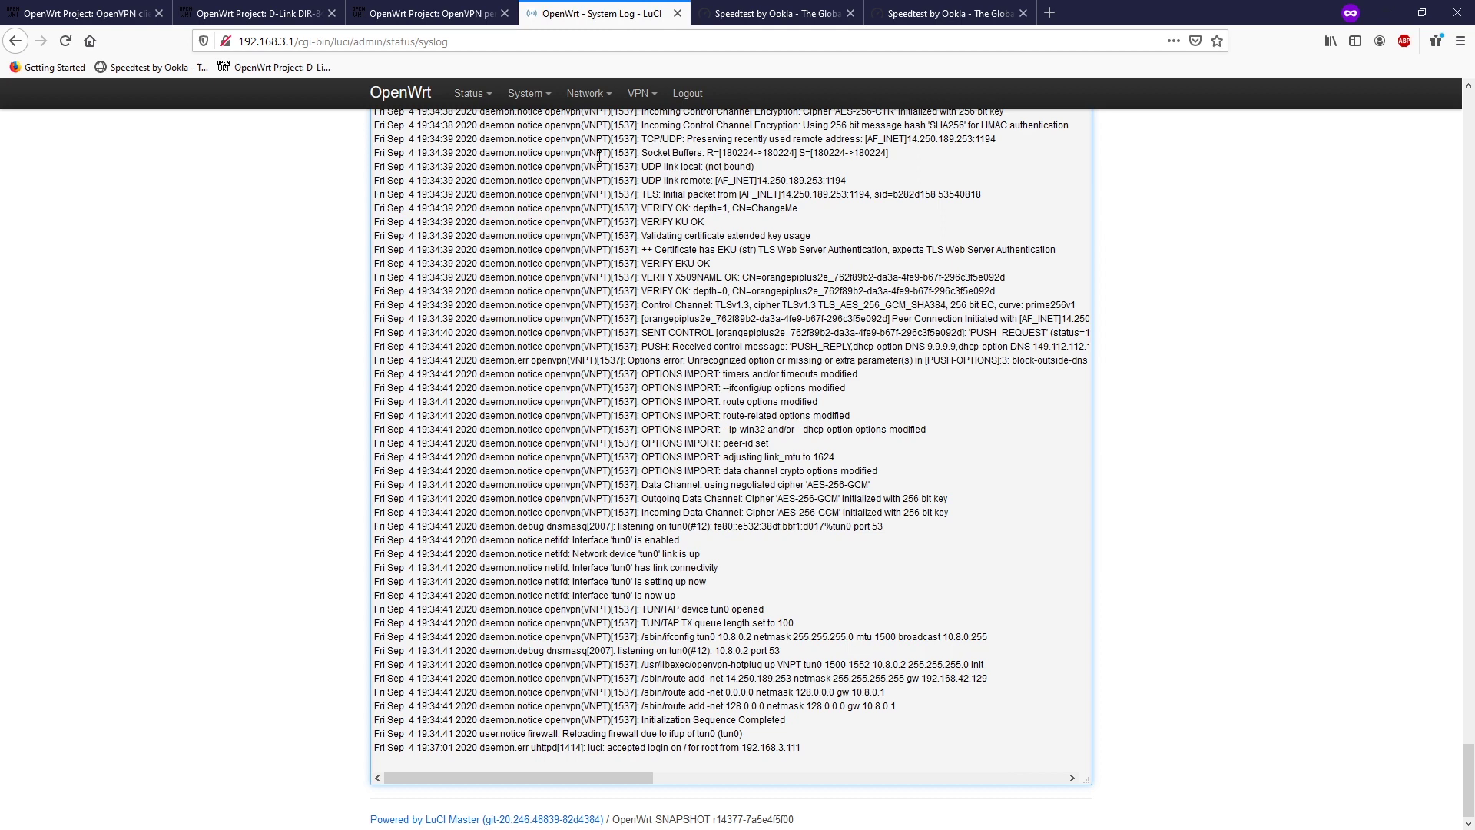
{"action": "mouse_move", "coordinate": [589, 93]}
{"action": "left_click", "coordinate": [591, 128]}
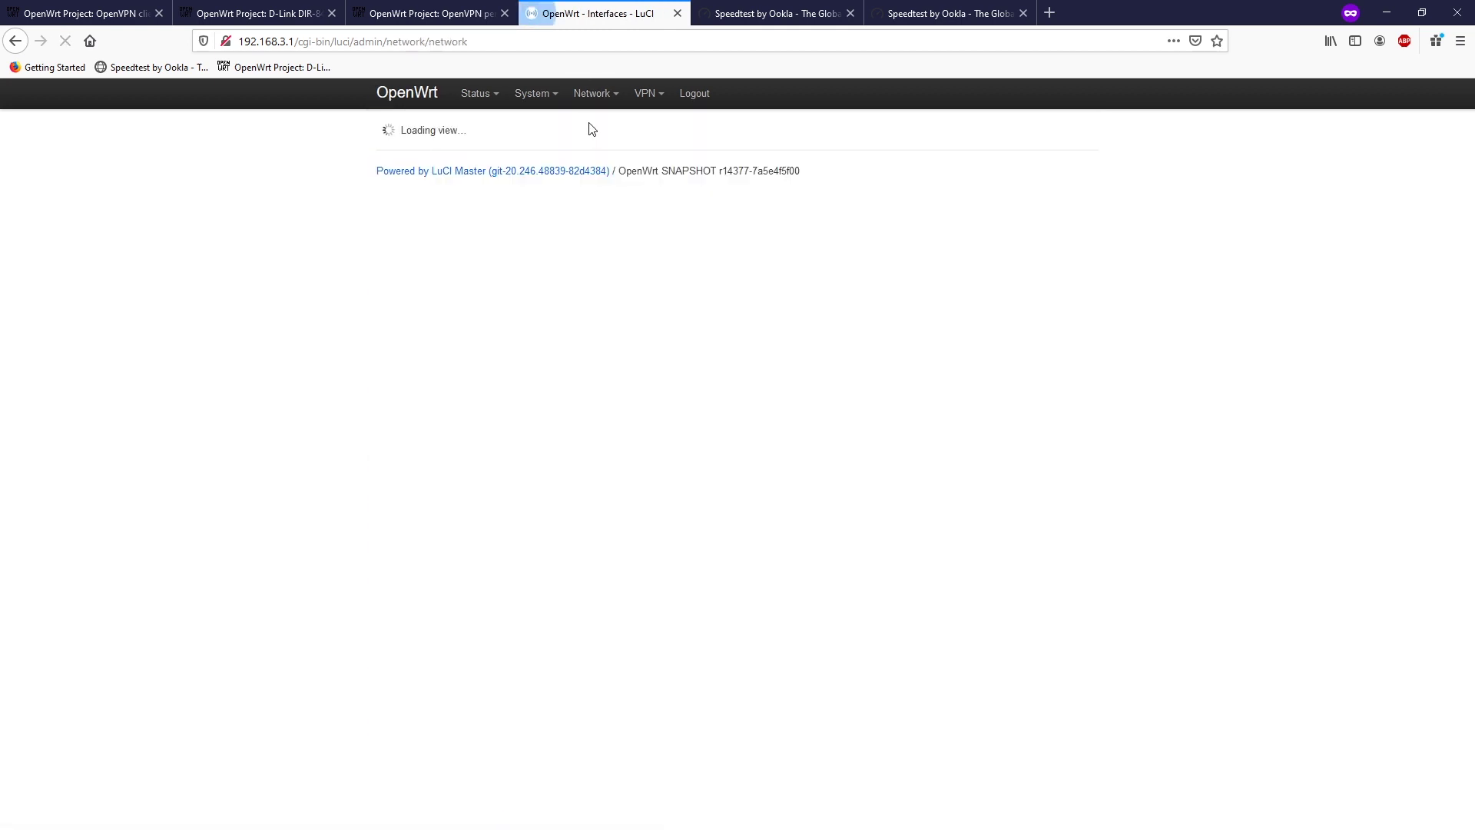